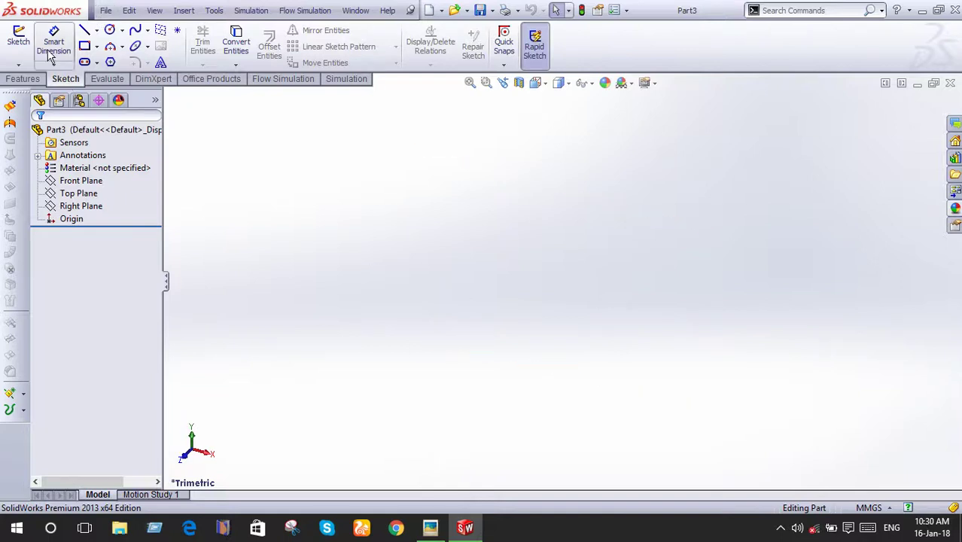
# Switch the part to inch units and sketch a circle at the origin on the Front Plane
pyautogui.click(862, 507)
pyautogui.click(832, 473)
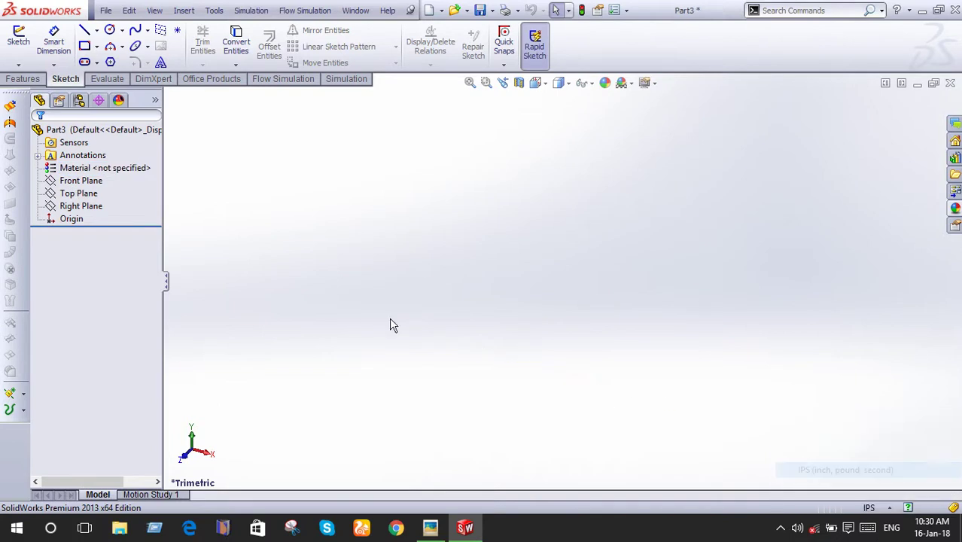
pyautogui.click(66, 182)
pyautogui.click(78, 170)
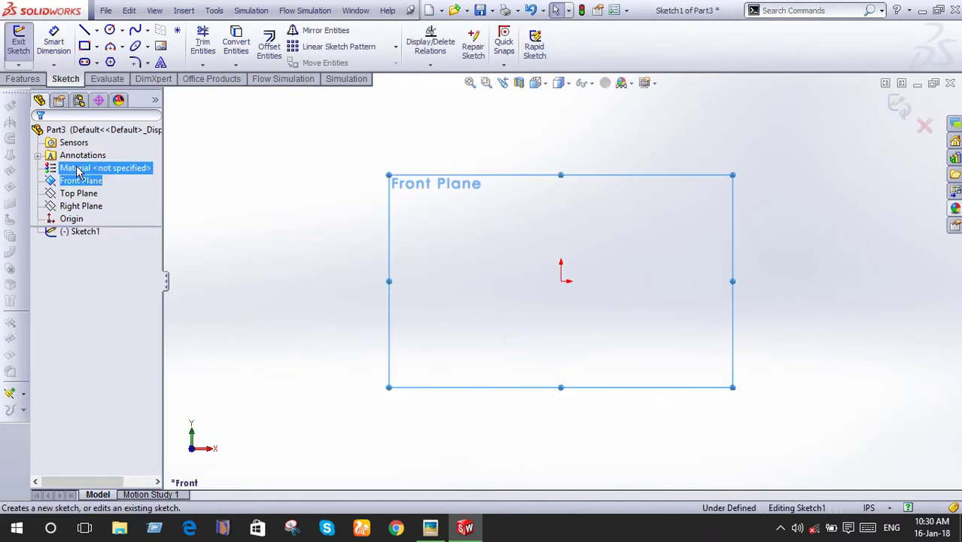
pyautogui.click(110, 30)
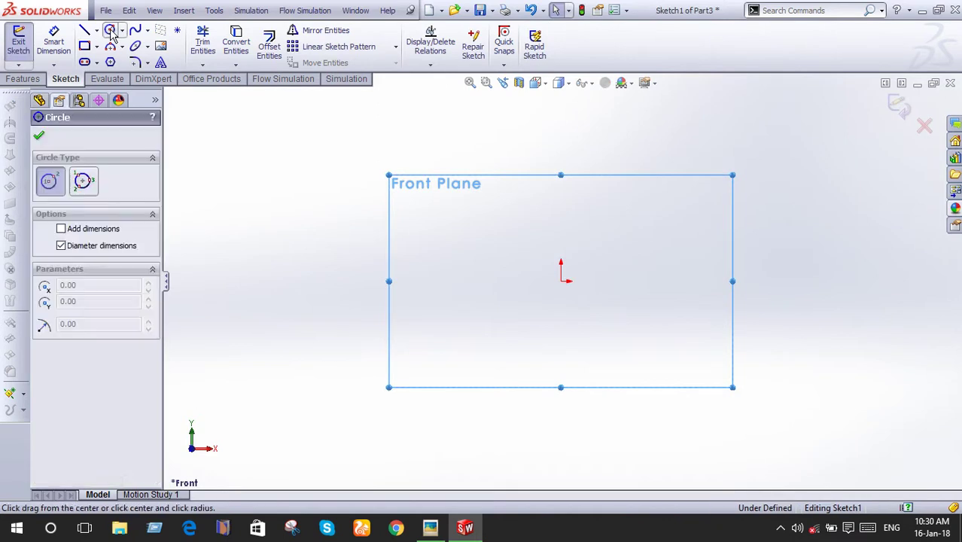
pyautogui.click(561, 282)
pyautogui.click(519, 217)
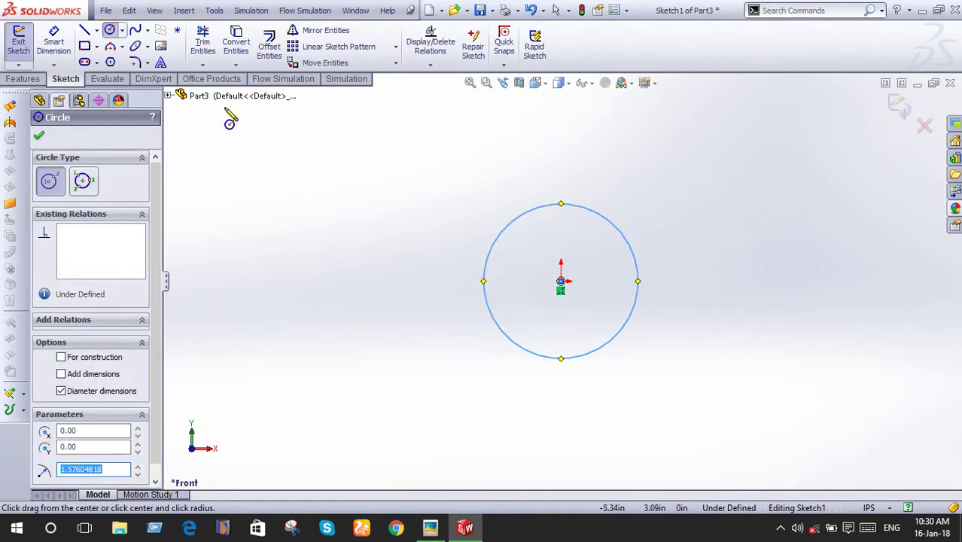
# Dimension the disc circle, entering a value of 3.15
pyautogui.click(59, 50)
pyautogui.click(513, 228)
pyautogui.click(454, 216)
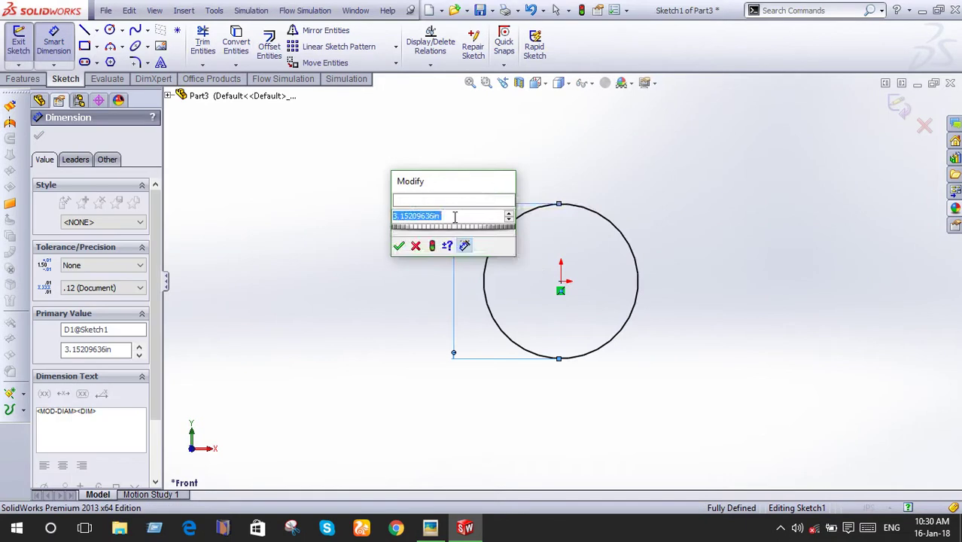
pyautogui.write('3.15')
pyautogui.press('Return')
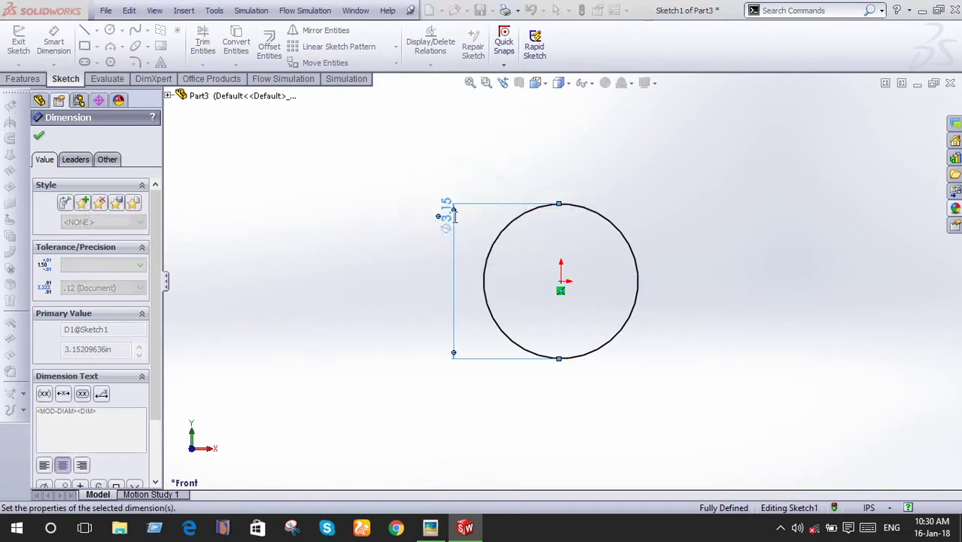
pyautogui.write('6.5')
# Extrude the circle 0.10 in into a thin disc, Boss-Extrude1, and select its front face
pyautogui.click(22, 79)
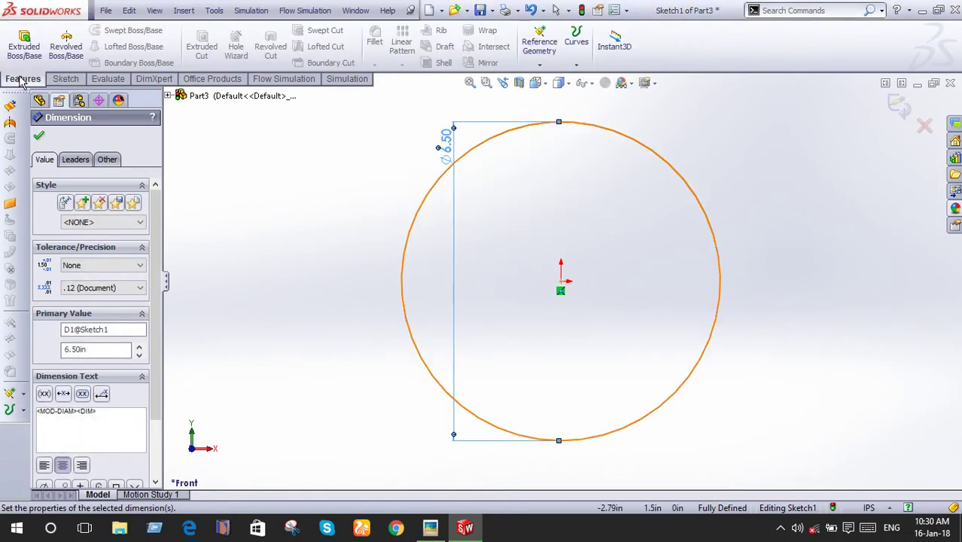
pyautogui.click(24, 45)
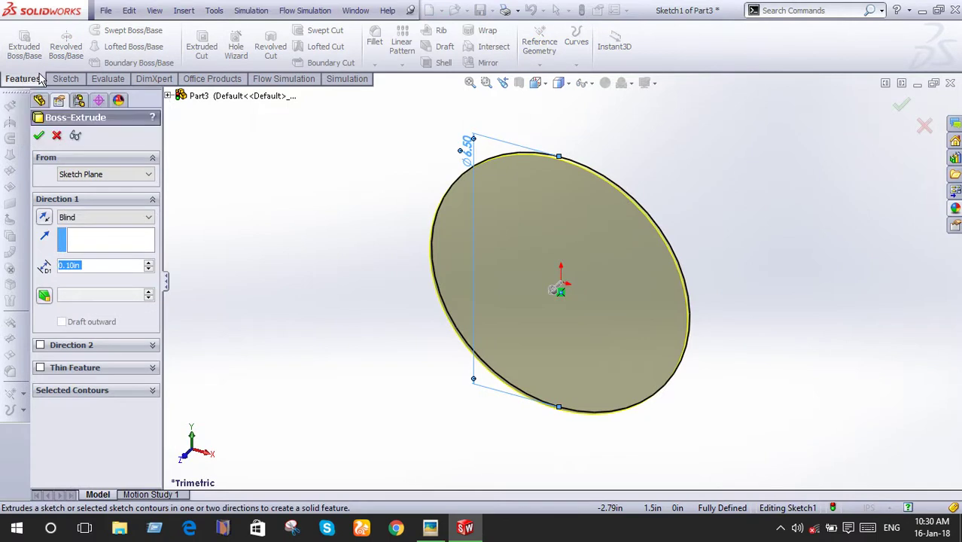
pyautogui.click(39, 136)
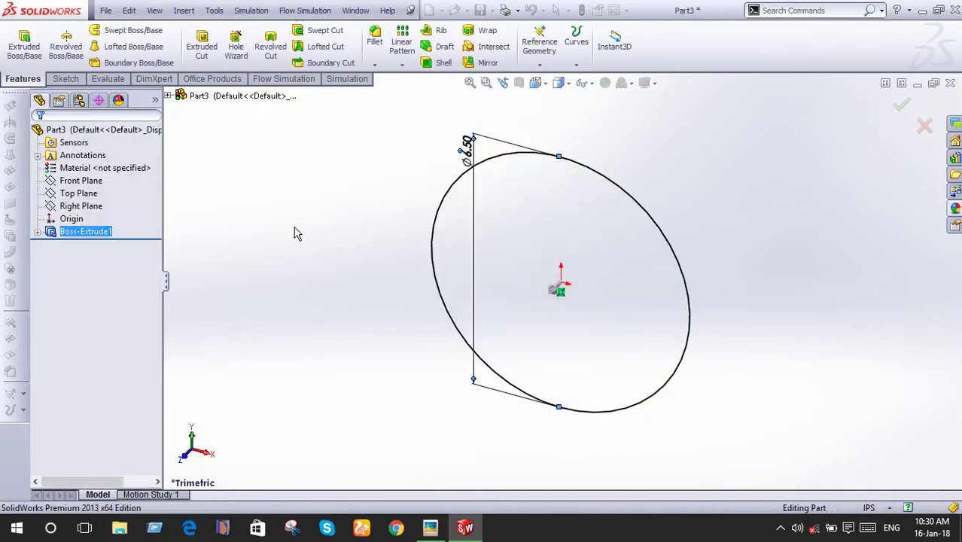
pyautogui.click(531, 252)
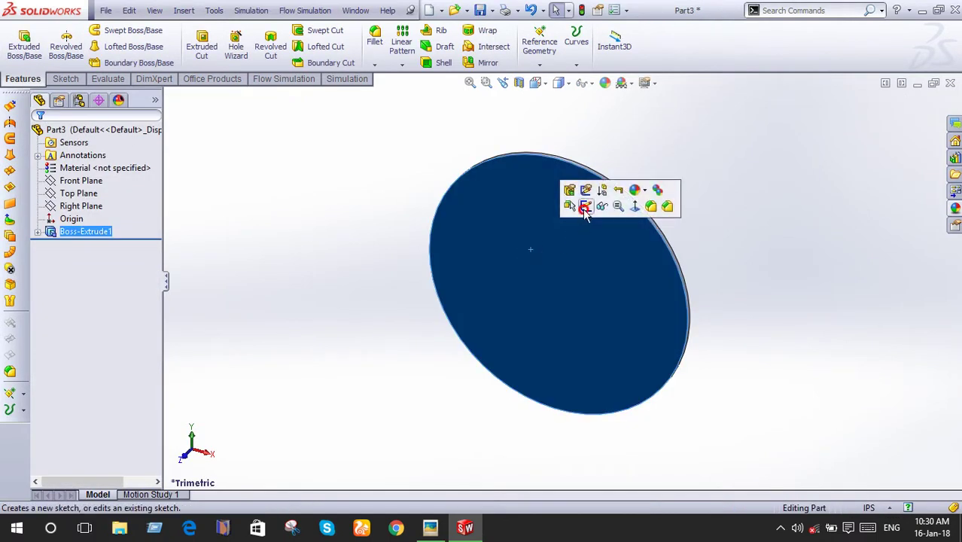
# Start a sketch on the disc face, viewed head-on, with a circle centred at the origin
pyautogui.click(584, 209)
pyautogui.click(486, 285)
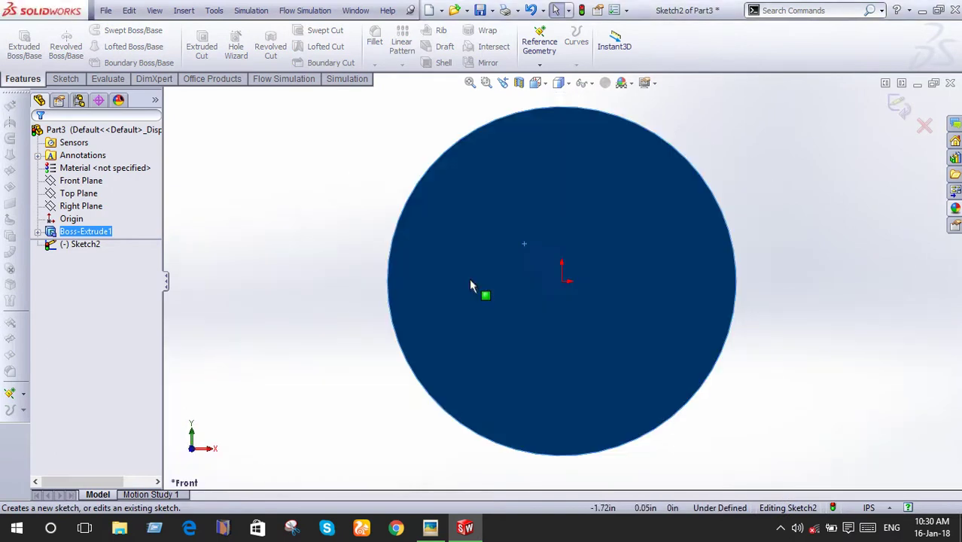
pyautogui.click(65, 79)
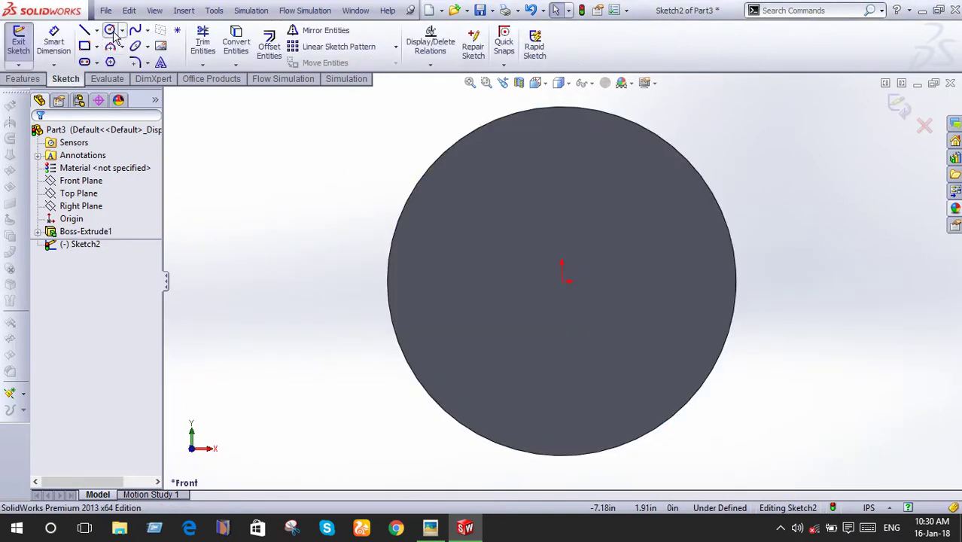
pyautogui.click(112, 31)
pyautogui.click(561, 283)
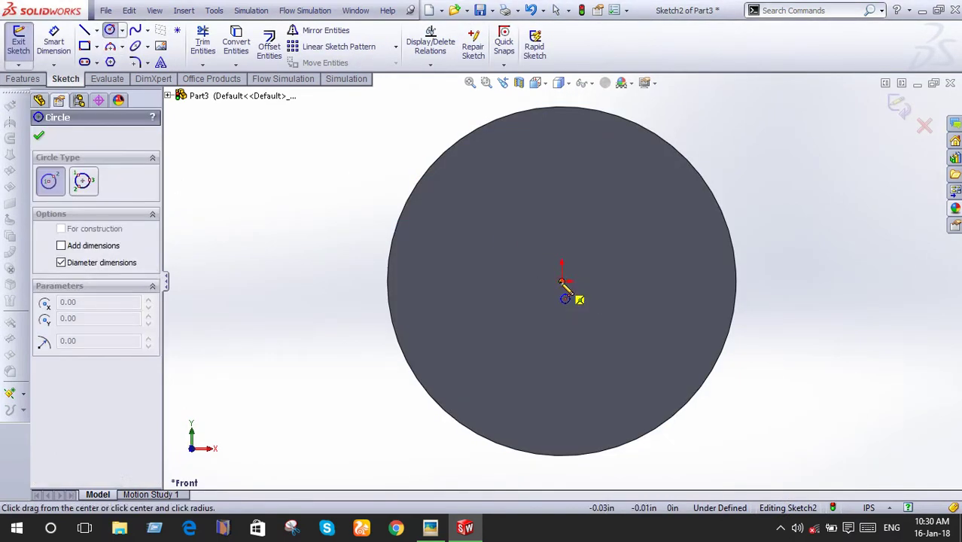
pyautogui.click(584, 249)
# Dimension the centre circle to 1.60 in and convert it to construction geometry
pyautogui.click(68, 46)
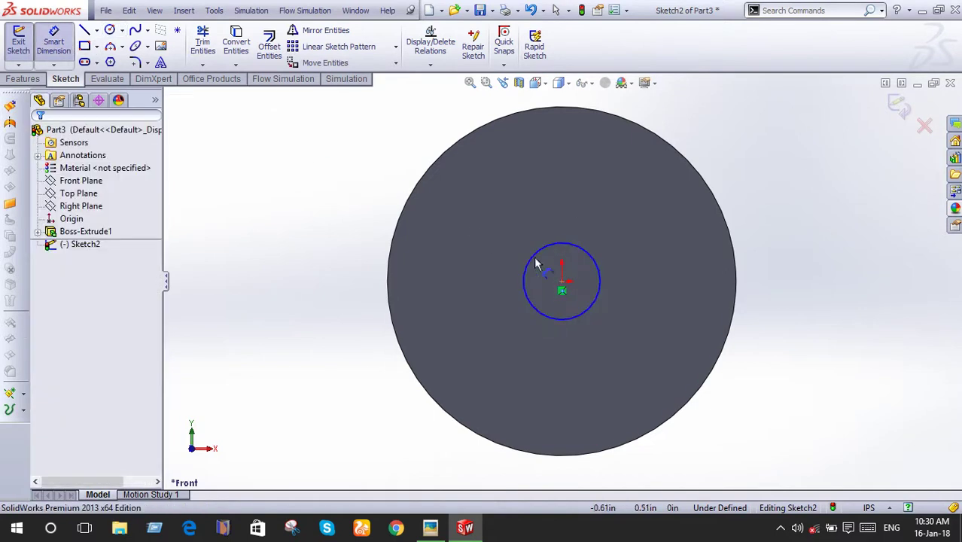
pyautogui.click(531, 262)
pyautogui.click(304, 260)
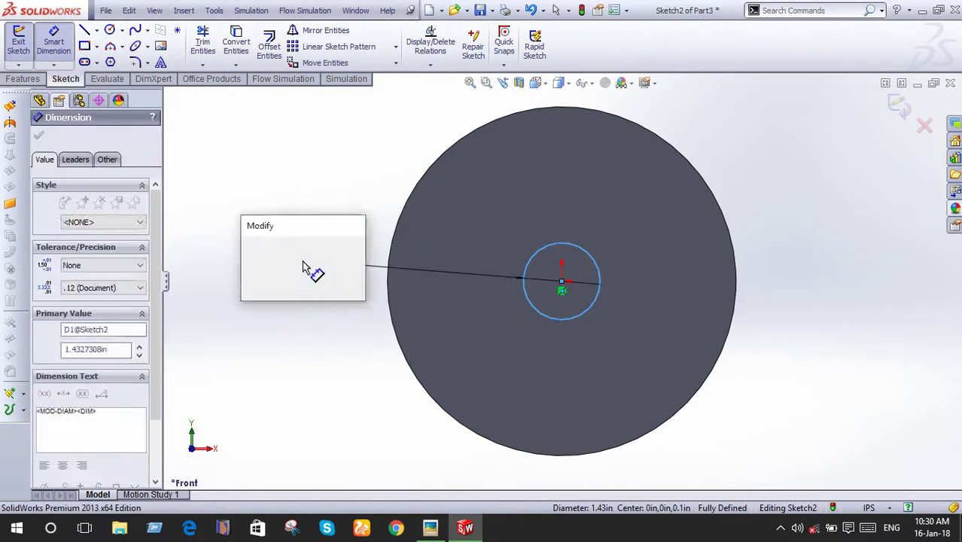
pyautogui.write('1.6')
pyautogui.press('Return')
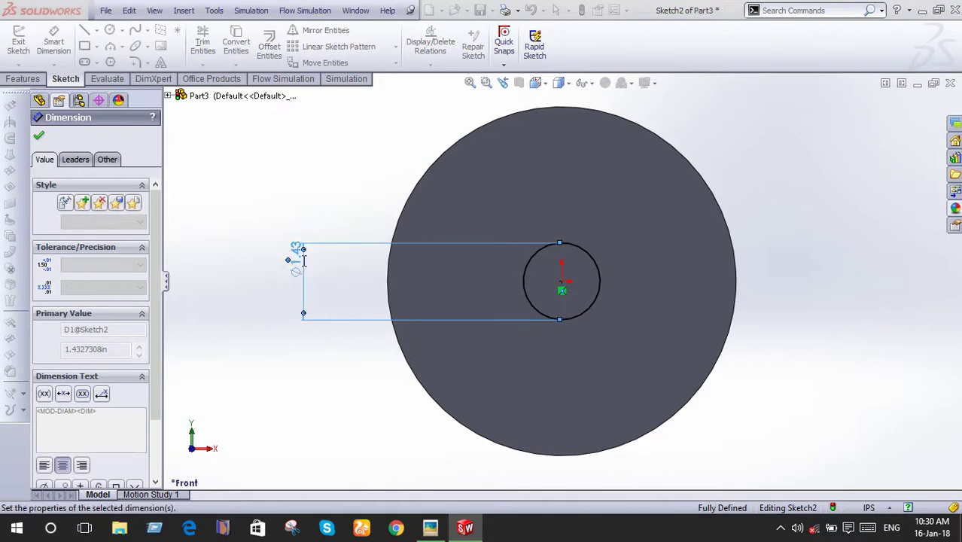
pyautogui.press('Escape')
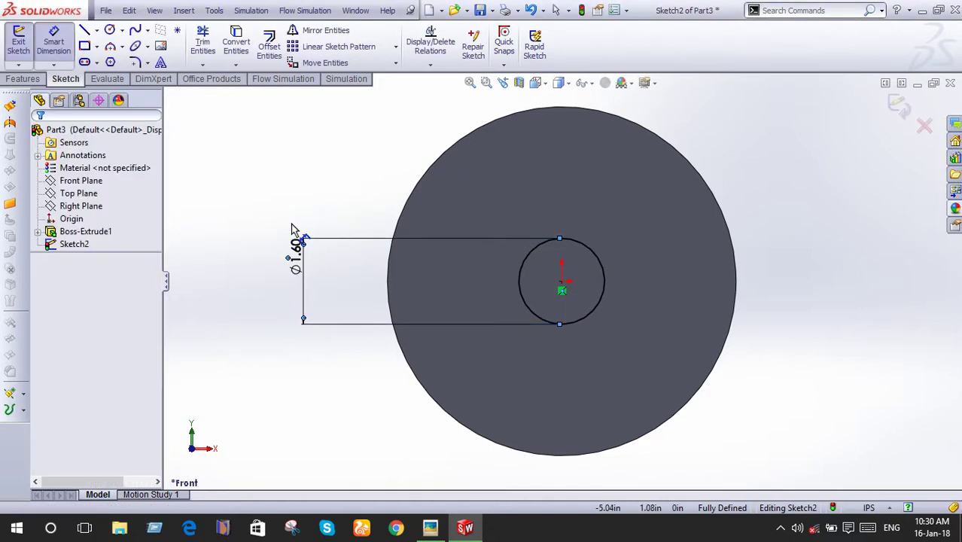
pyautogui.click(602, 269)
pyautogui.rightClick(602, 268)
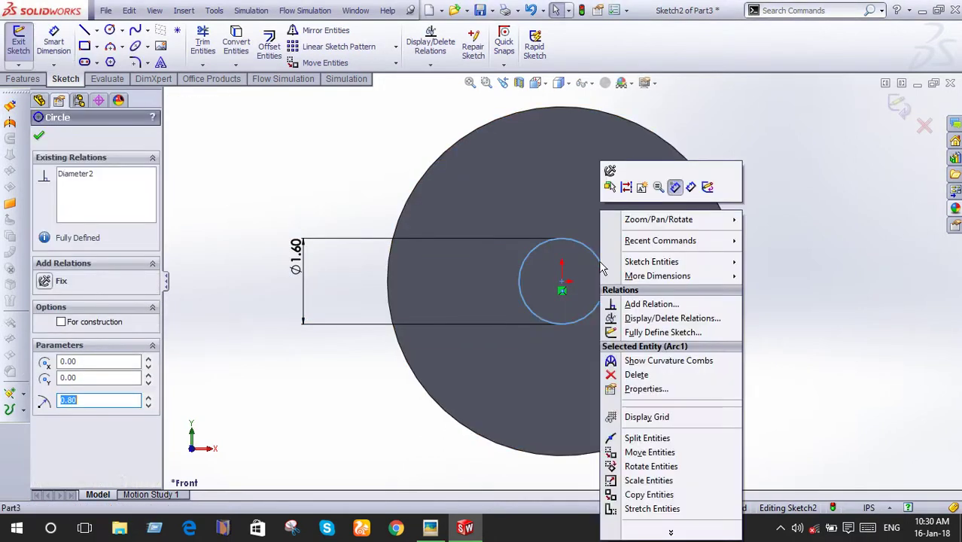
pyautogui.click(569, 186)
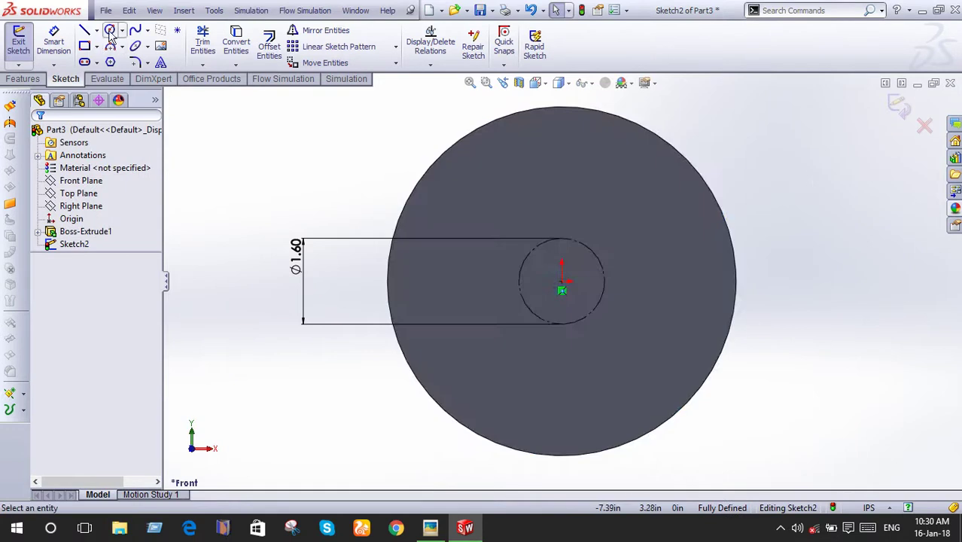
# Add a 0.40 in circle centred on the construction circle's top point
pyautogui.click(110, 29)
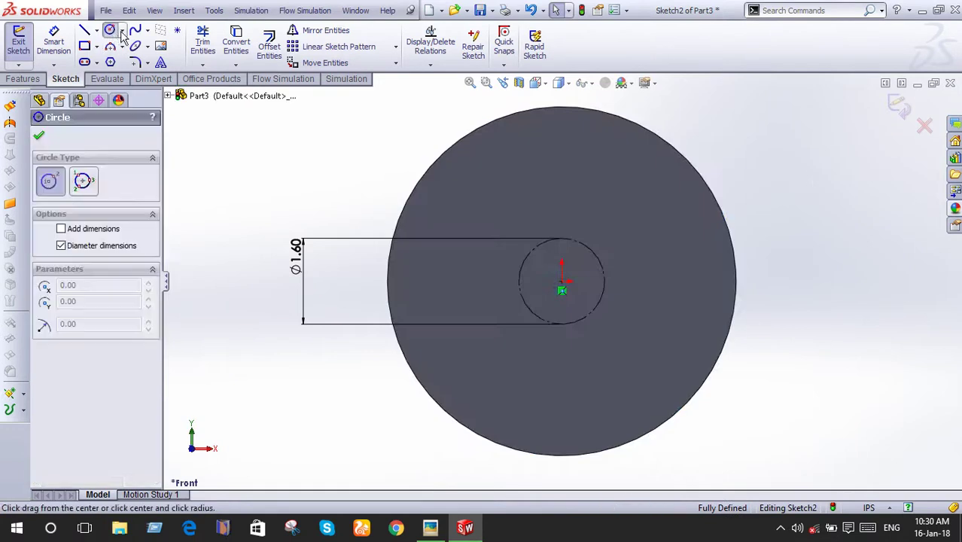
pyautogui.click(562, 240)
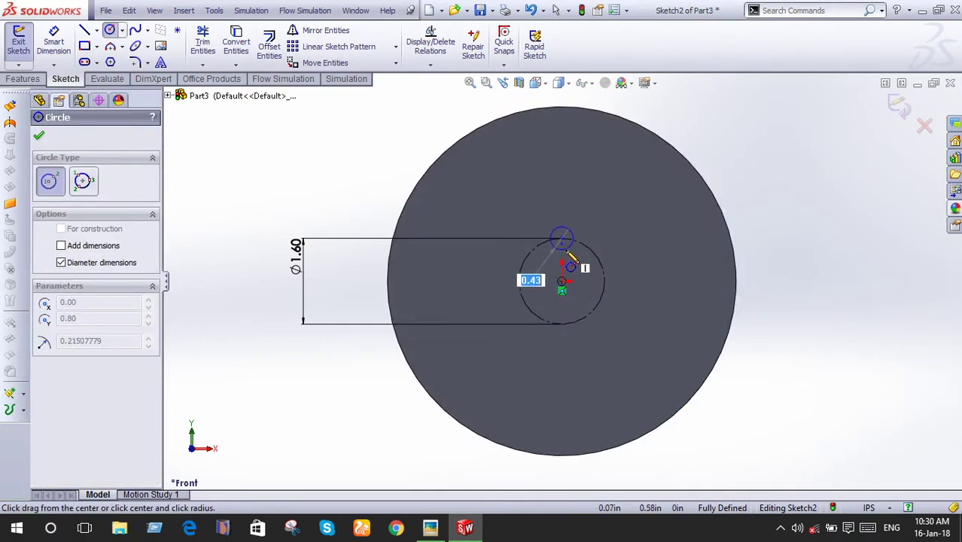
pyautogui.click(572, 242)
pyautogui.click(64, 57)
pyautogui.scroll(-3, 583, 242)
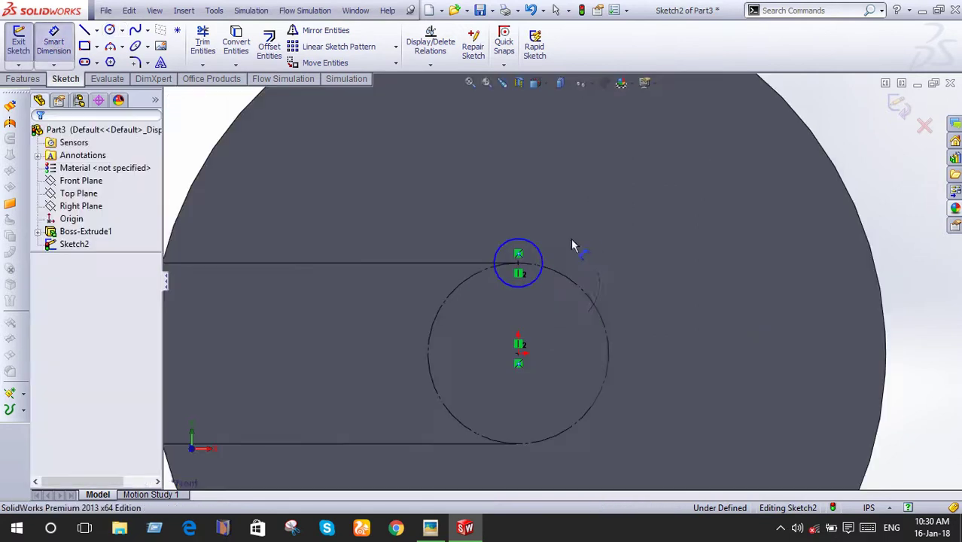
pyautogui.click(539, 256)
pyautogui.click(596, 247)
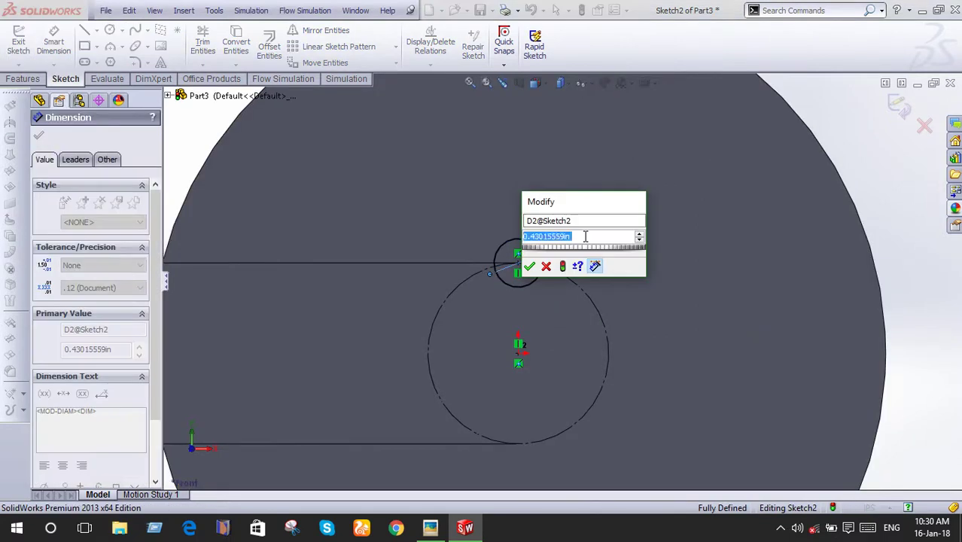
pyautogui.write('.4')
pyautogui.press('Return')
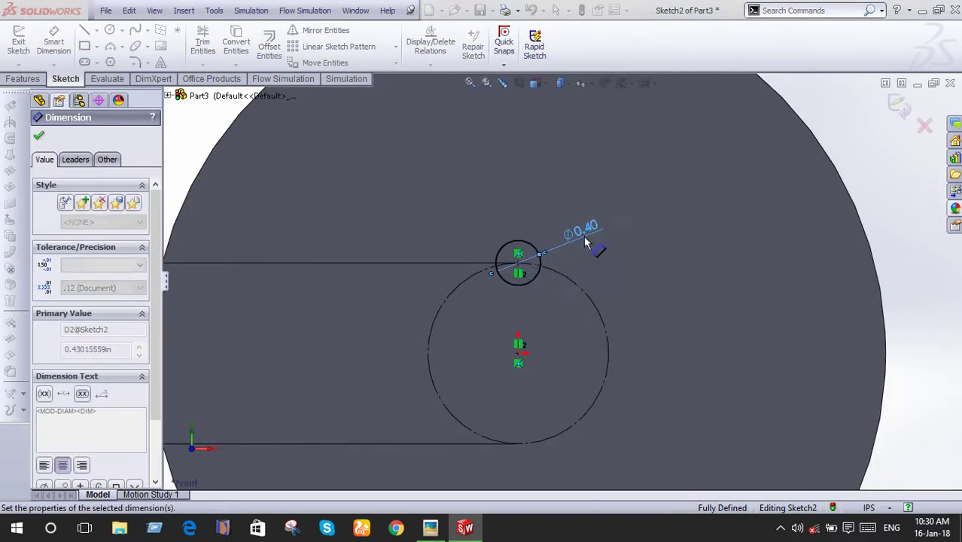
pyautogui.click(23, 83)
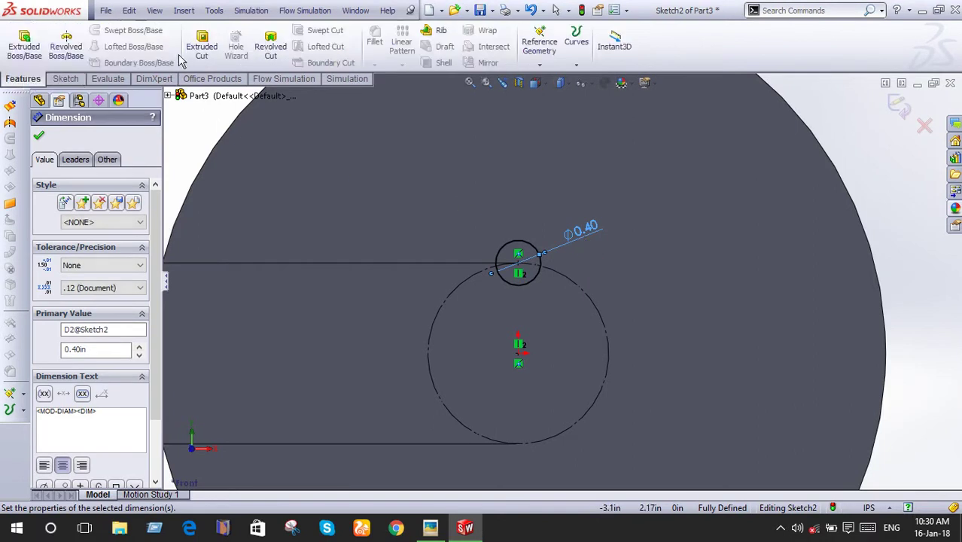
pyautogui.click(67, 81)
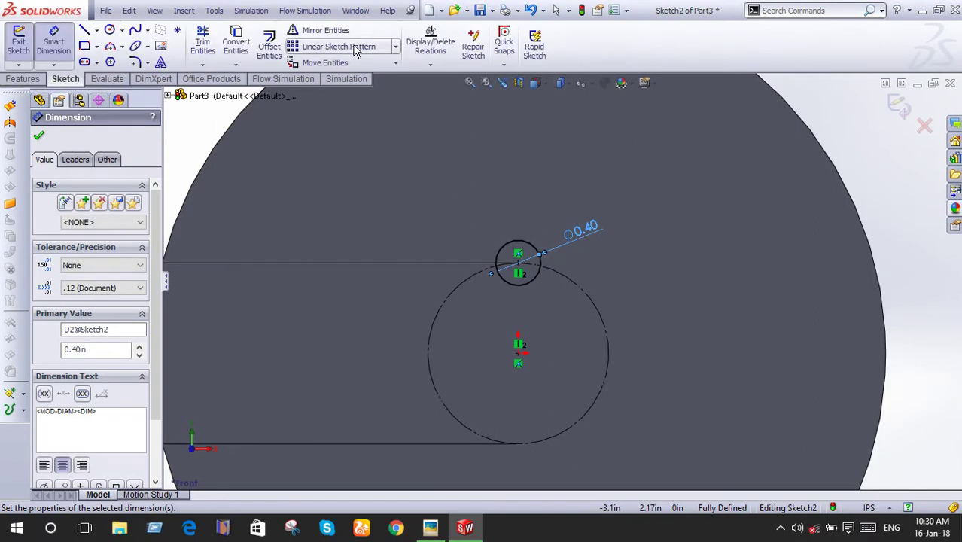
# Circularly pattern the 0.40 in circle to six instances around the 1.60 in construction circle
pyautogui.click(396, 46)
pyautogui.click(354, 76)
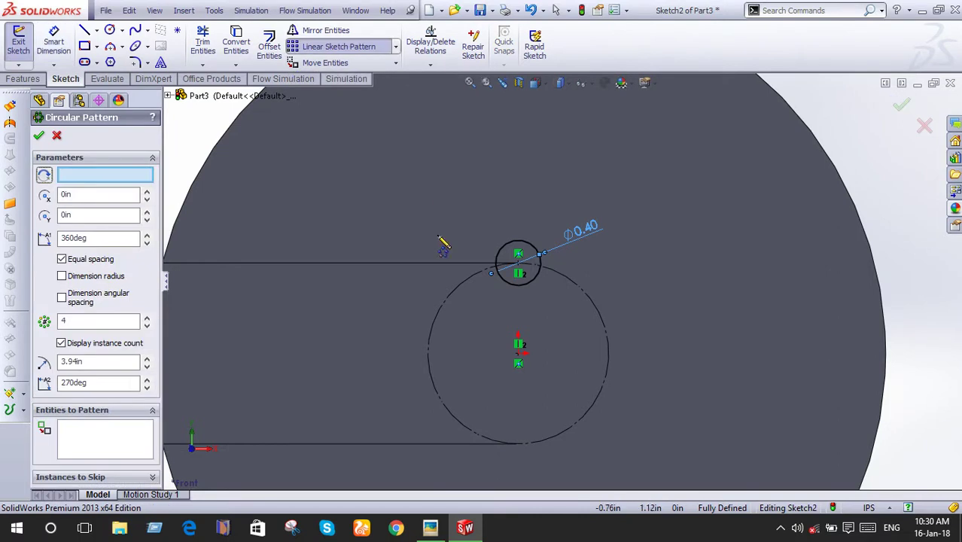
pyautogui.click(462, 292)
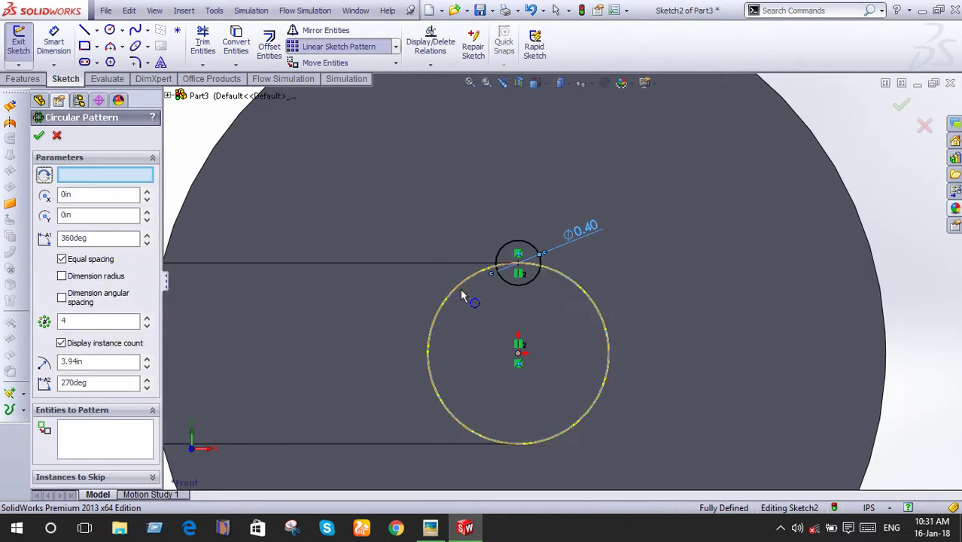
pyautogui.click(93, 428)
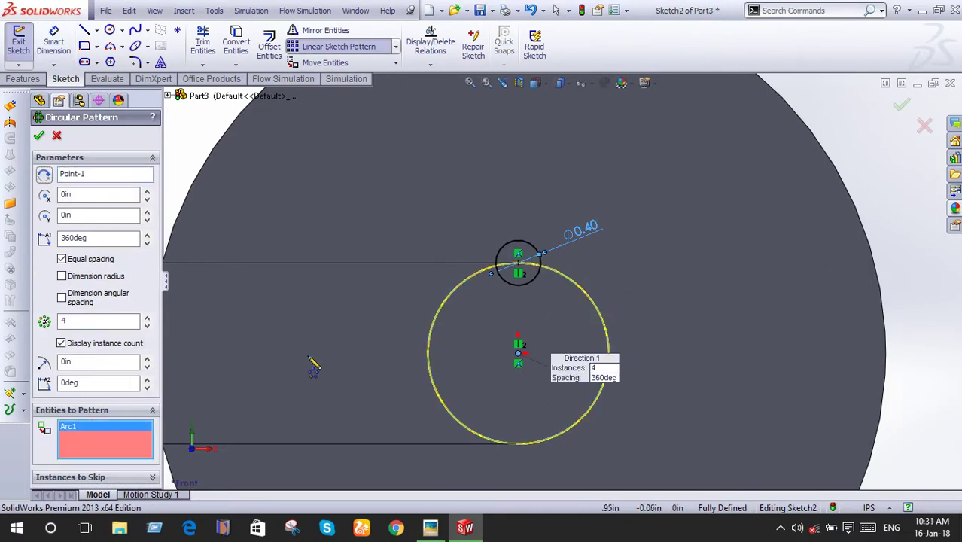
pyautogui.click(496, 261)
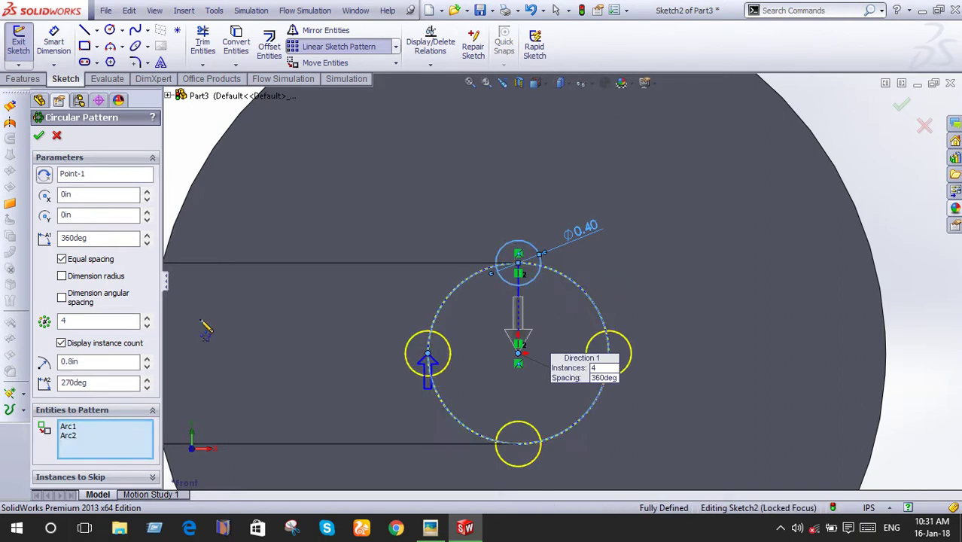
pyautogui.click(147, 318)
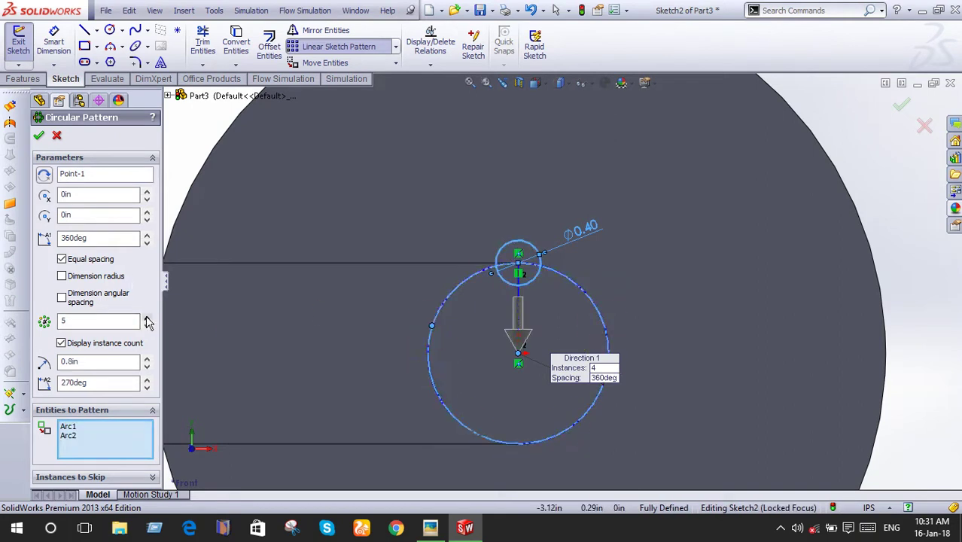
pyautogui.click(147, 318)
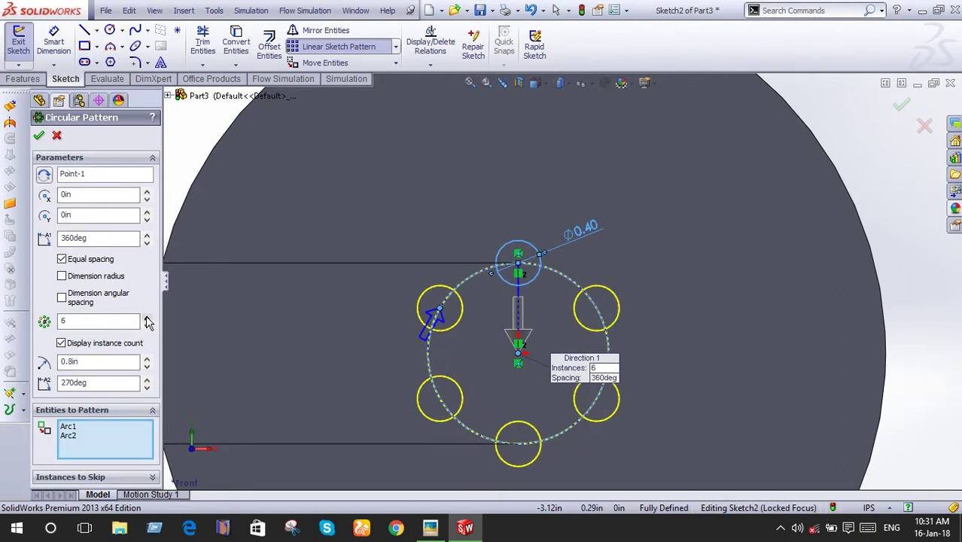
pyautogui.click(39, 136)
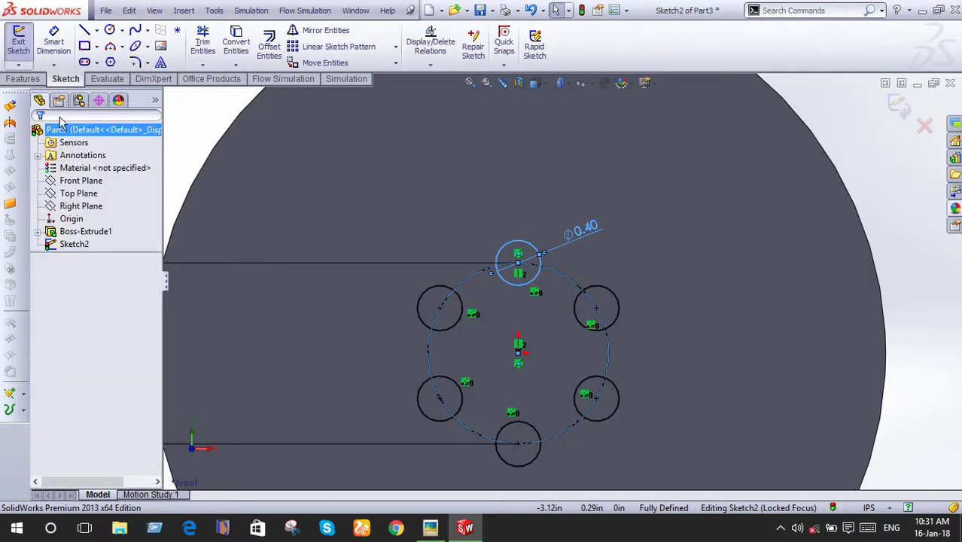
# Draw a three-point arc from the upper-left circle to the top circle
pyautogui.click(109, 47)
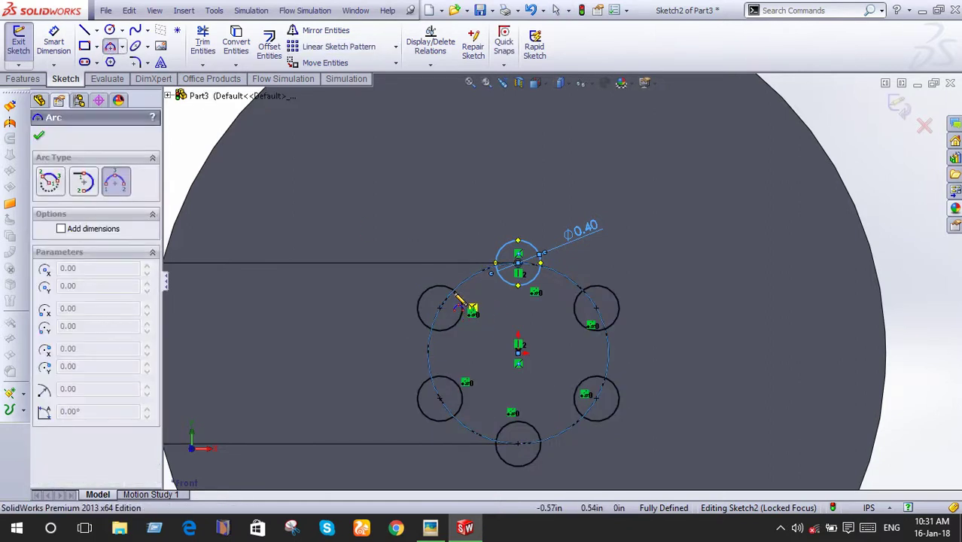
pyautogui.scroll(-2, 459, 301)
pyautogui.scroll(-2, 482, 297)
pyautogui.scroll(-2, 519, 301)
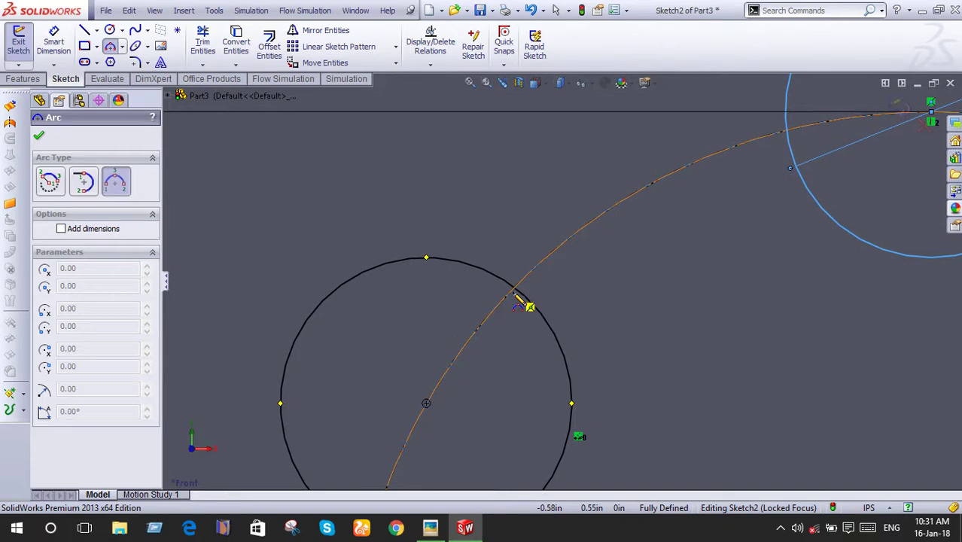
pyautogui.click(524, 295)
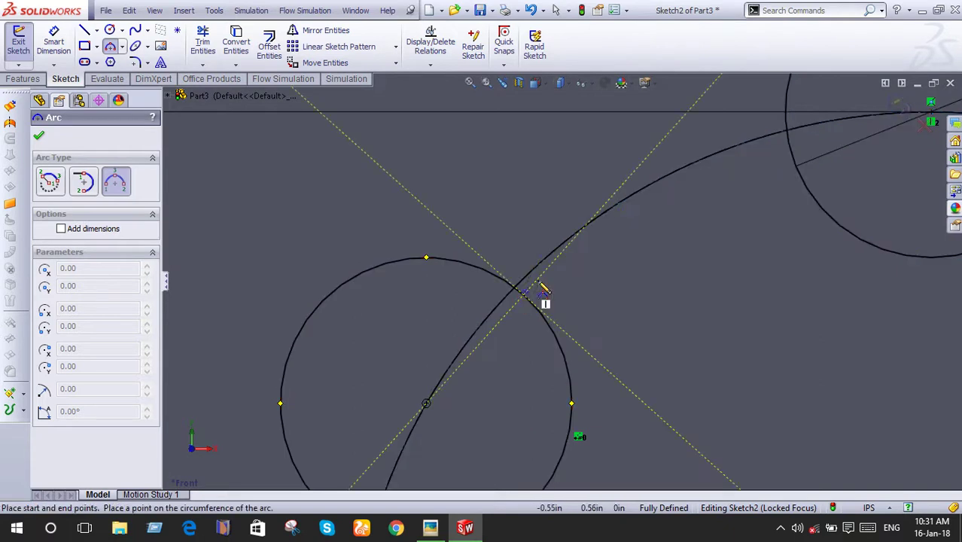
pyautogui.click(797, 160)
pyautogui.scroll(2, 745, 166)
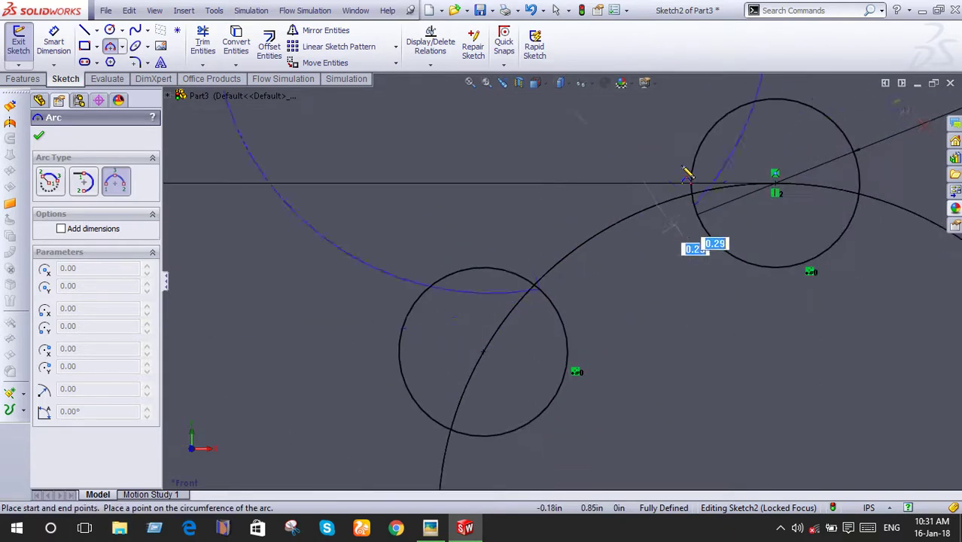
pyautogui.click(594, 155)
pyautogui.rightClick(596, 155)
pyautogui.click(602, 155)
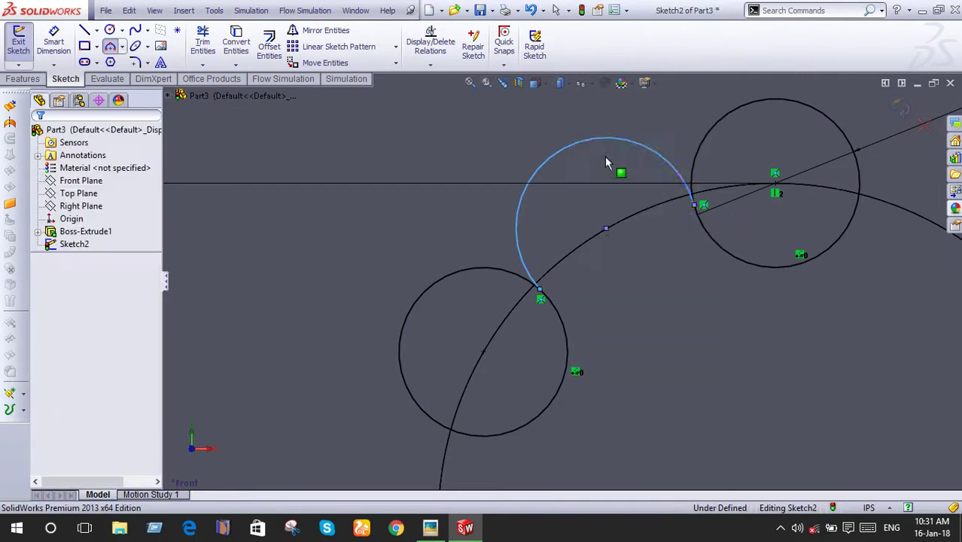
# Make the bridging arc tangent to both the left circle and the top circle
pyautogui.click(565, 324)
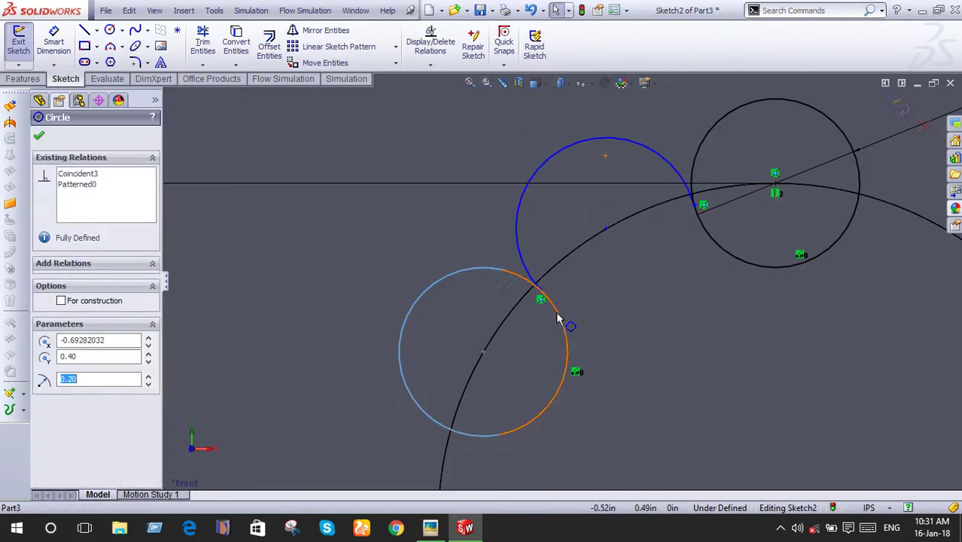
pyautogui.keyDown('ctrl'); pyautogui.click(533, 274); pyautogui.keyUp('ctrl')
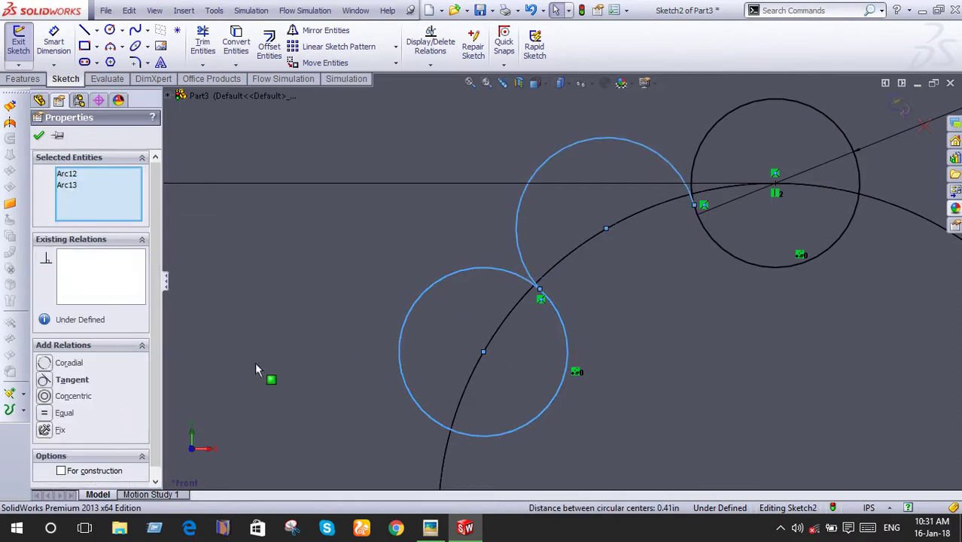
pyautogui.click(45, 380)
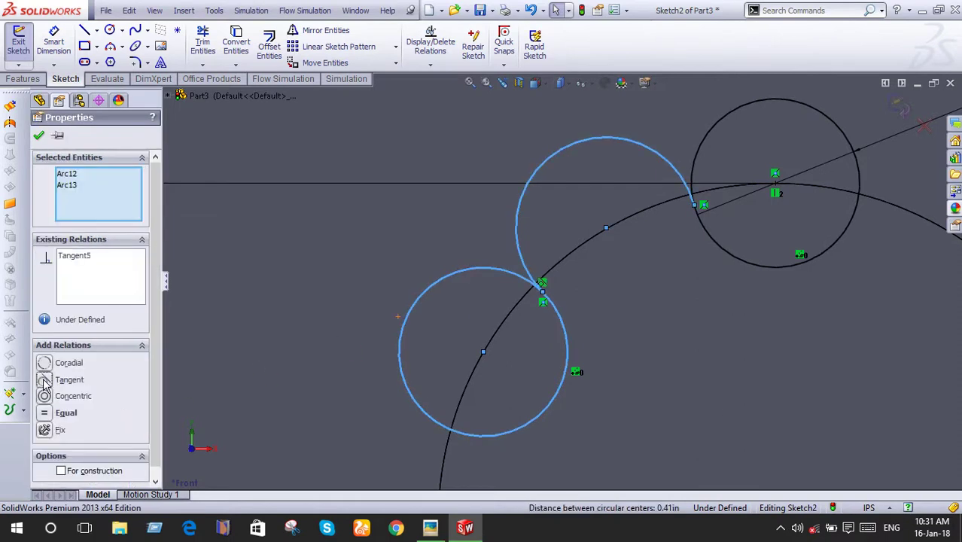
pyautogui.click(39, 137)
pyautogui.click(672, 167)
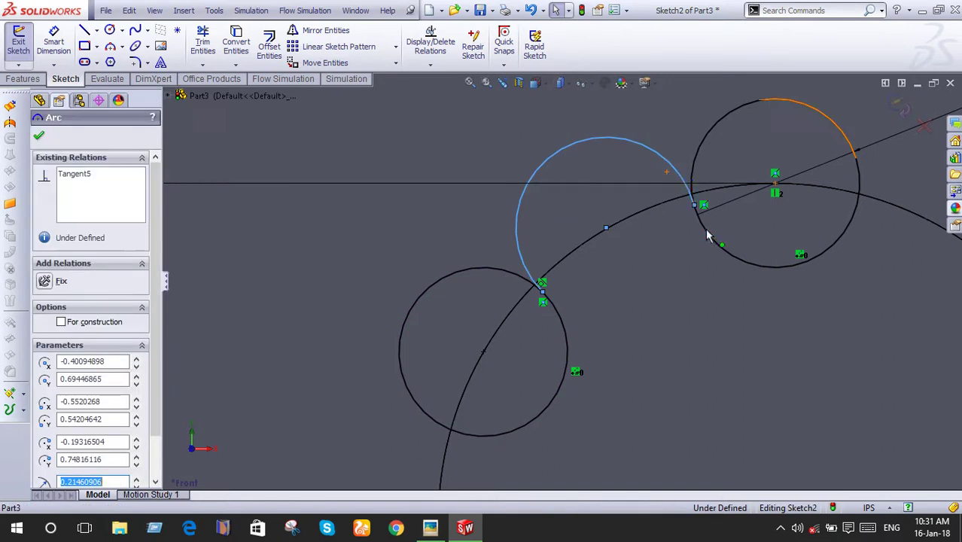
pyautogui.keyDown('ctrl'); pyautogui.click(707, 238); pyautogui.keyUp('ctrl')
pyautogui.click(51, 384)
pyautogui.click(40, 137)
pyautogui.scroll(2, 516, 246)
pyautogui.scroll(2, 516, 247)
pyautogui.scroll(2, 518, 254)
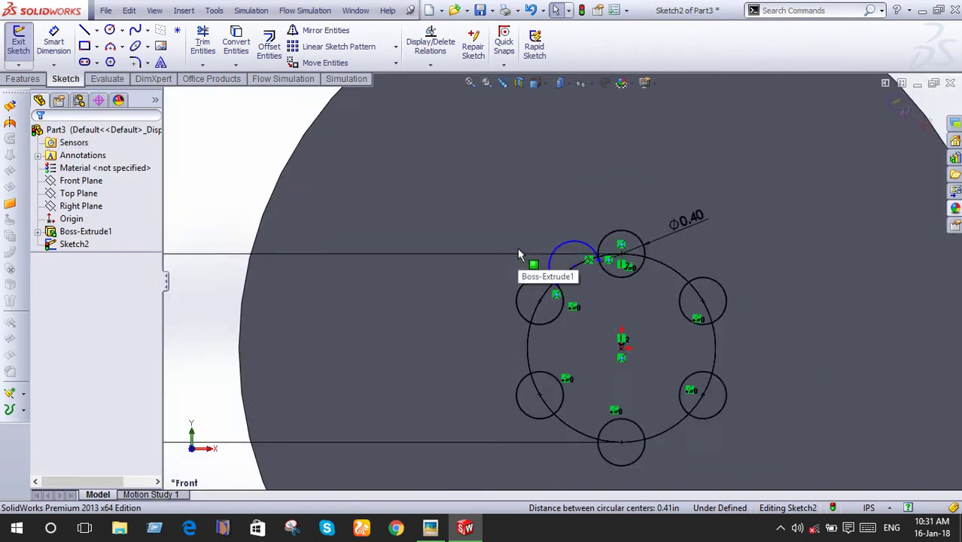
# Circularly pattern the bridging arc to six instances around the centre
pyautogui.click(396, 47)
pyautogui.click(382, 77)
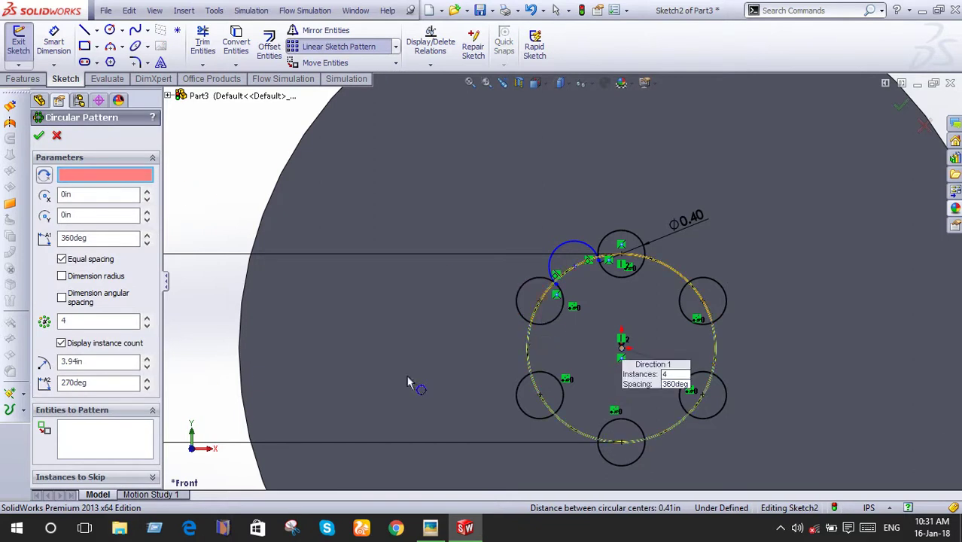
pyautogui.click(120, 441)
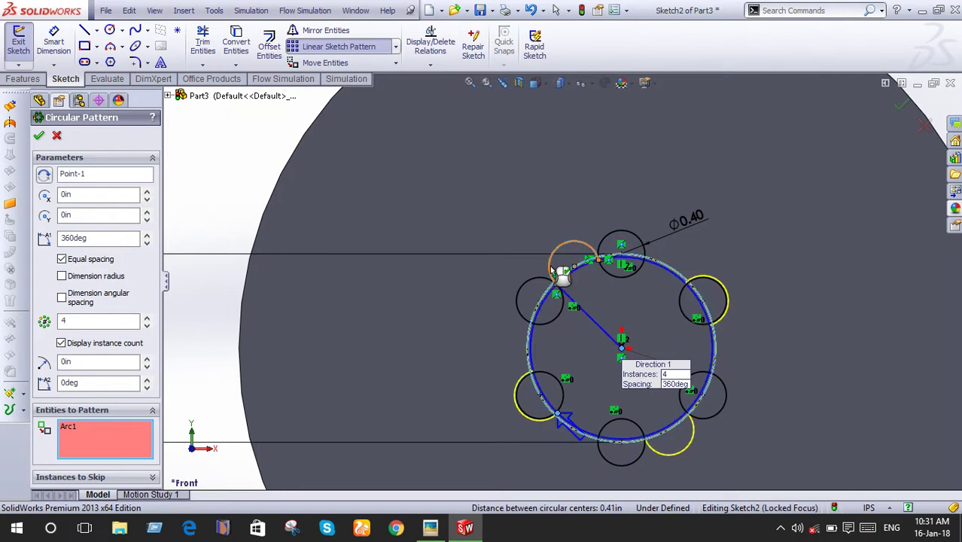
pyautogui.click(552, 266)
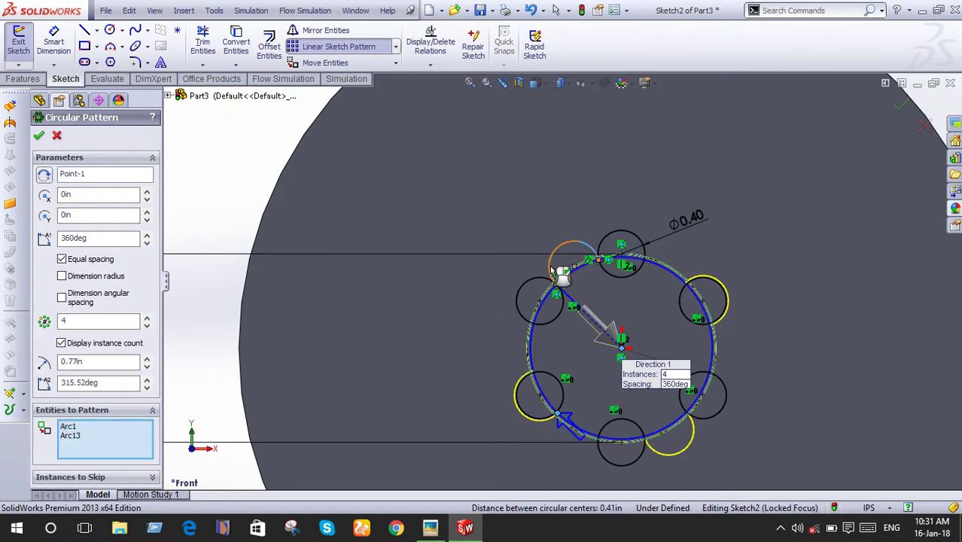
pyautogui.click(147, 318)
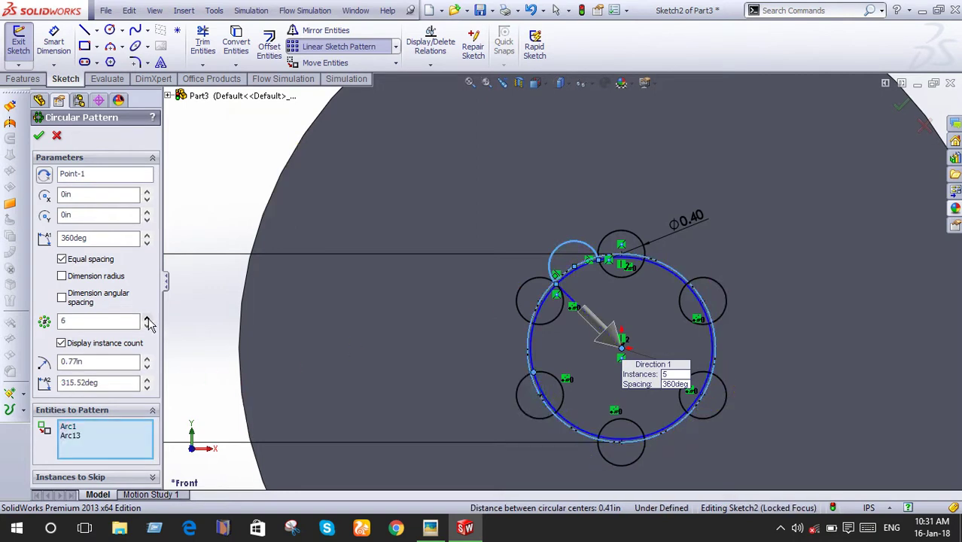
pyautogui.click(39, 135)
# Begin a circle at the top circle's centre, then cancel it
pyautogui.click(110, 31)
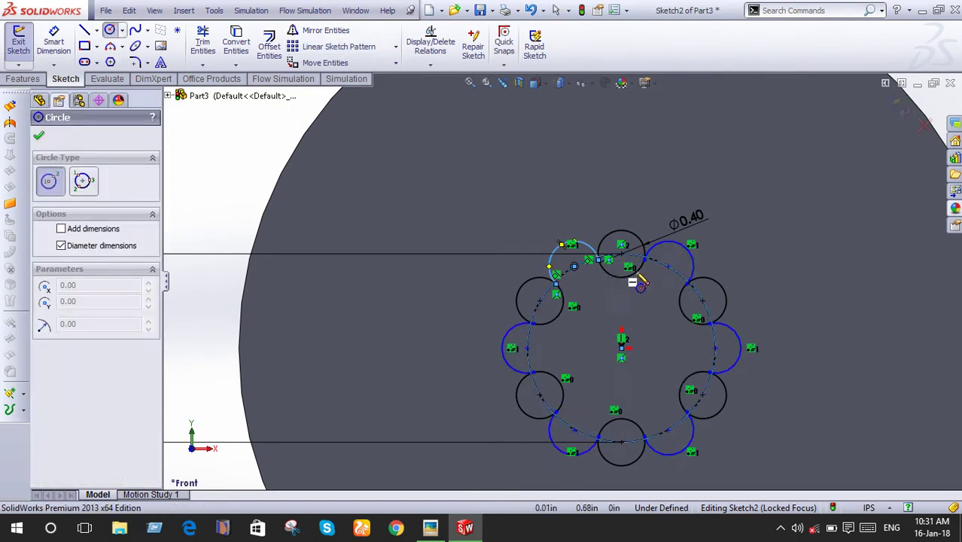
pyautogui.click(622, 254)
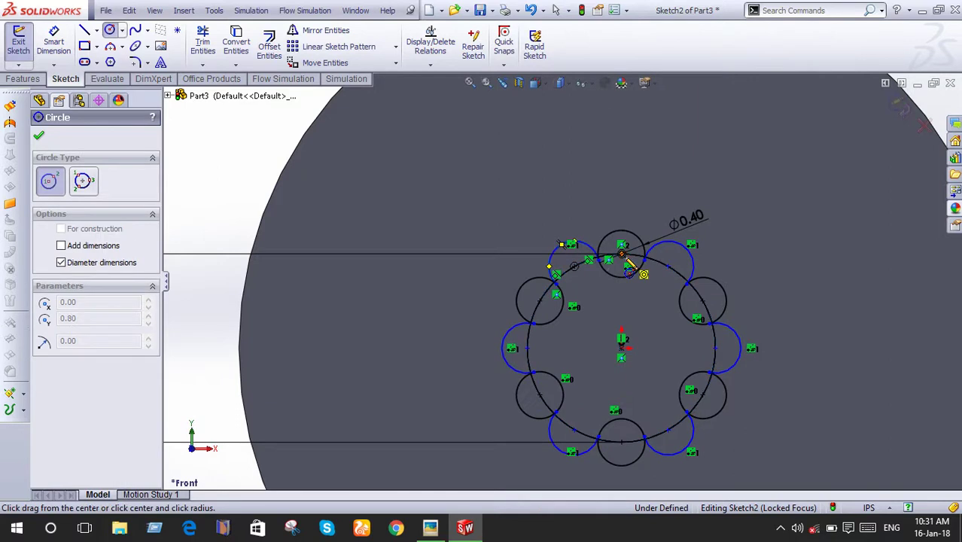
pyautogui.press('Escape')
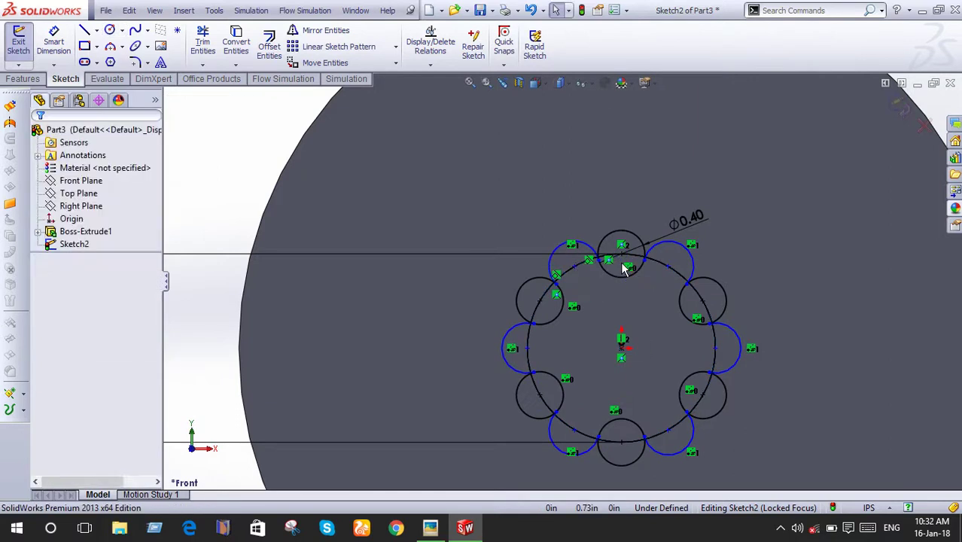
pyautogui.click(203, 45)
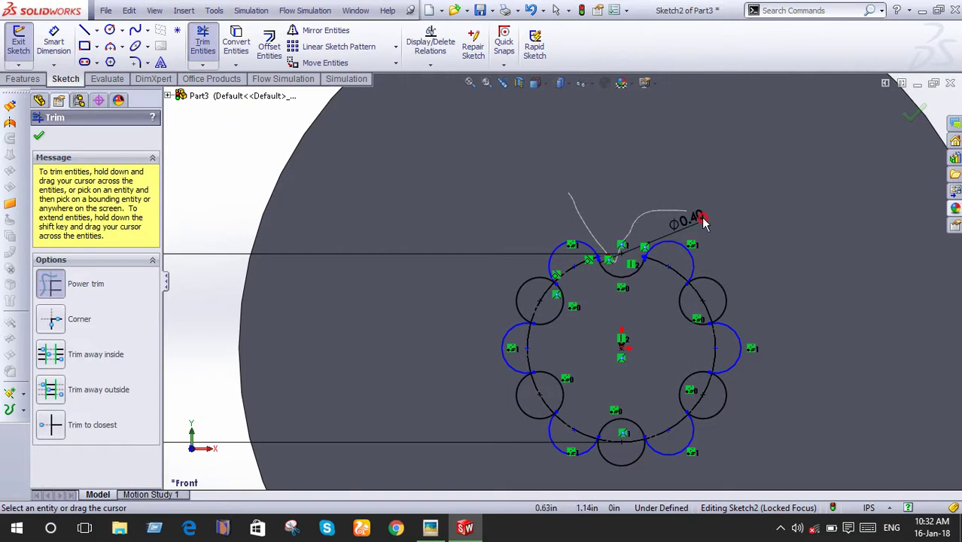
# Power-trim the top circle's upper part and the leftover stub at the arc junction
pyautogui.moveTo(723, 284)
pyautogui.mouseDown()
pyautogui.moveTo(693, 296)
pyautogui.moveTo(747, 335)
pyautogui.mouseUp()
pyautogui.scroll(-1, 745, 335)
pyautogui.scroll(-3, 724, 334)
pyautogui.scroll(-2, 713, 322)
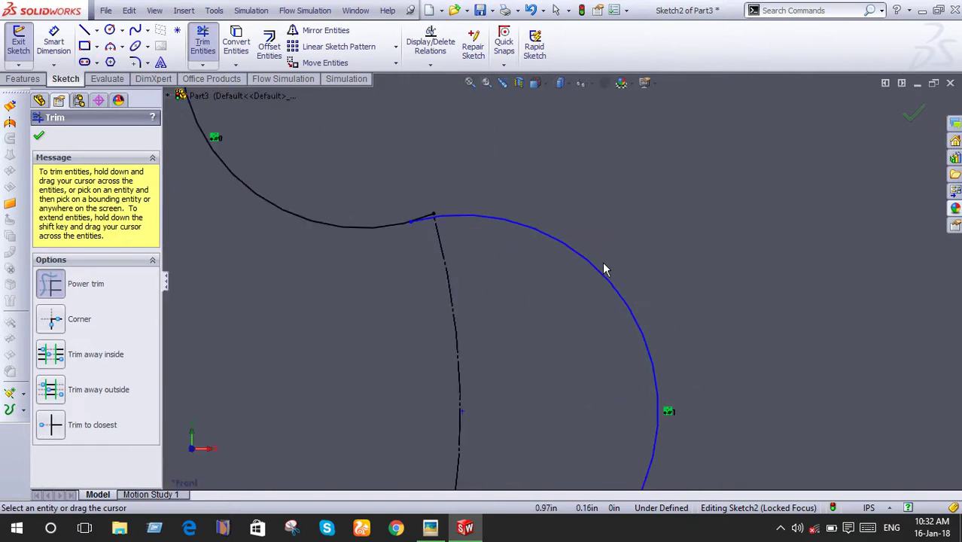
pyautogui.scroll(-2, 418, 178)
pyautogui.moveTo(416, 178); pyautogui.dragTo(427, 245)
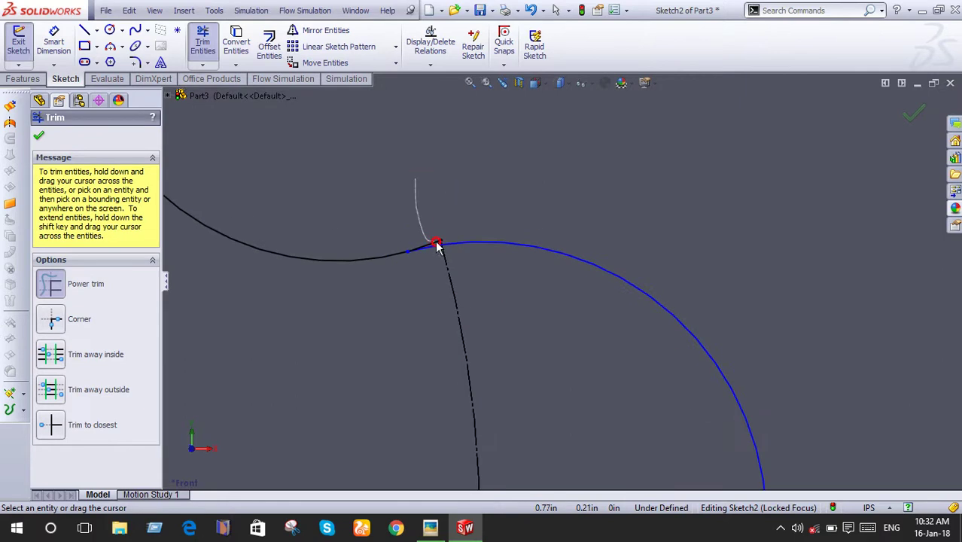
pyautogui.moveTo(447, 235); pyautogui.dragTo(449, 232)
pyautogui.scroll(2, 449, 232)
pyautogui.scroll(2, 466, 215)
pyautogui.scroll(-3, 496, 176)
pyautogui.scroll(-2, 489, 201)
pyautogui.scroll(-2, 485, 218)
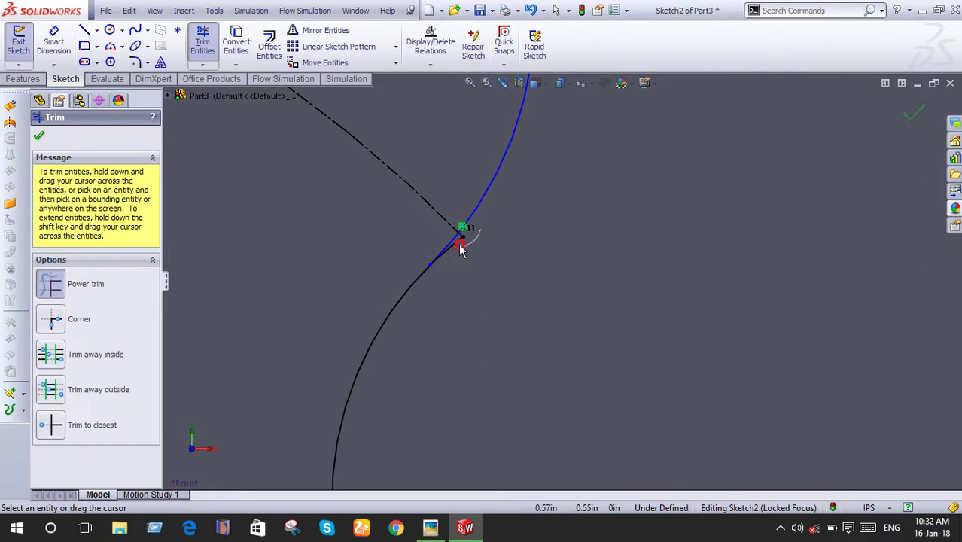
pyautogui.scroll(2, 468, 241)
pyautogui.scroll(2, 434, 222)
pyautogui.scroll(-2, 431, 216)
pyautogui.scroll(-2, 429, 211)
# Trim the stub at the lower arc junction and end trimming
pyautogui.click(502, 212)
pyautogui.moveTo(529, 212); pyautogui.dragTo(488, 216)
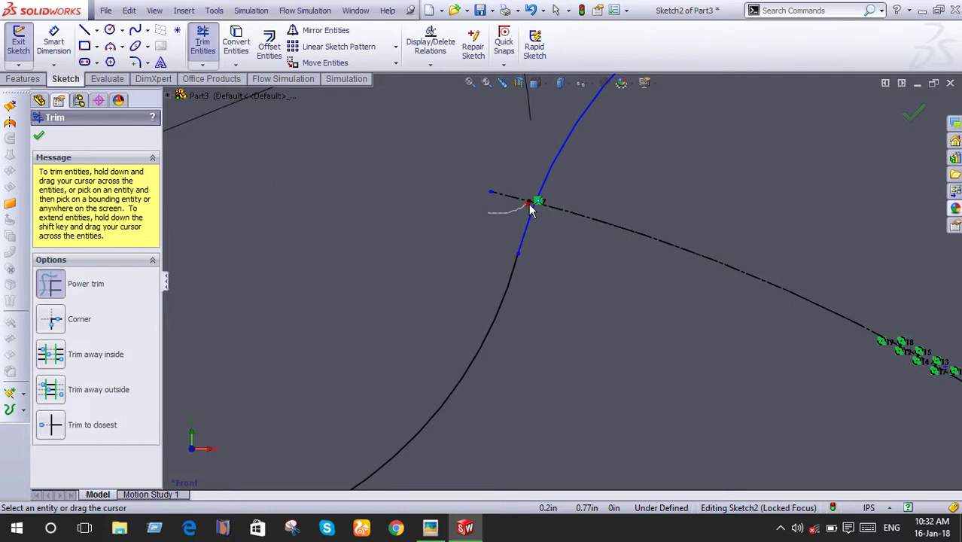
pyautogui.scroll(2, 466, 217)
pyautogui.scroll(1, 465, 217)
pyautogui.scroll(-2, 391, 272)
pyautogui.scroll(-2, 468, 257)
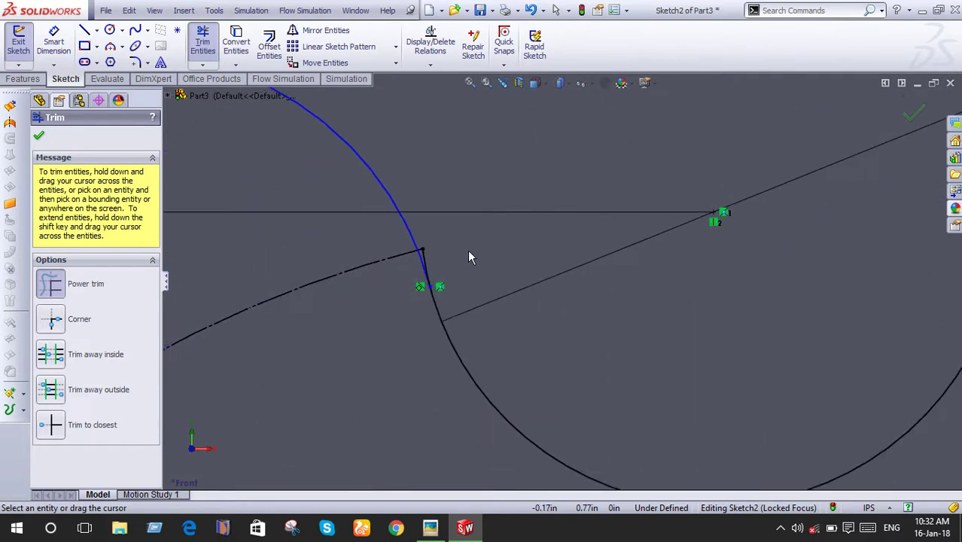
pyautogui.scroll(3, 425, 257)
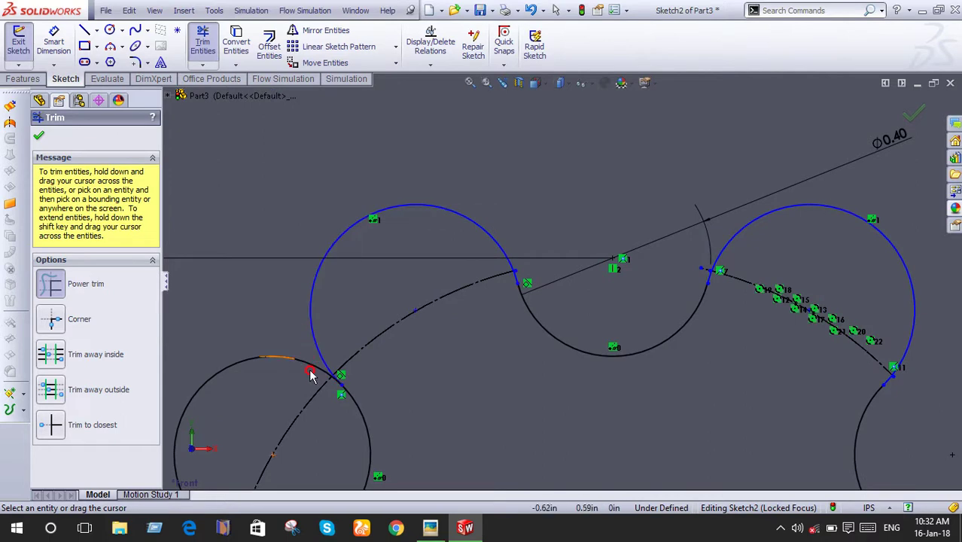
pyautogui.scroll(-2, 320, 391)
pyautogui.scroll(-3, 346, 388)
pyautogui.scroll(-3, 467, 358)
pyautogui.scroll(2, 567, 334)
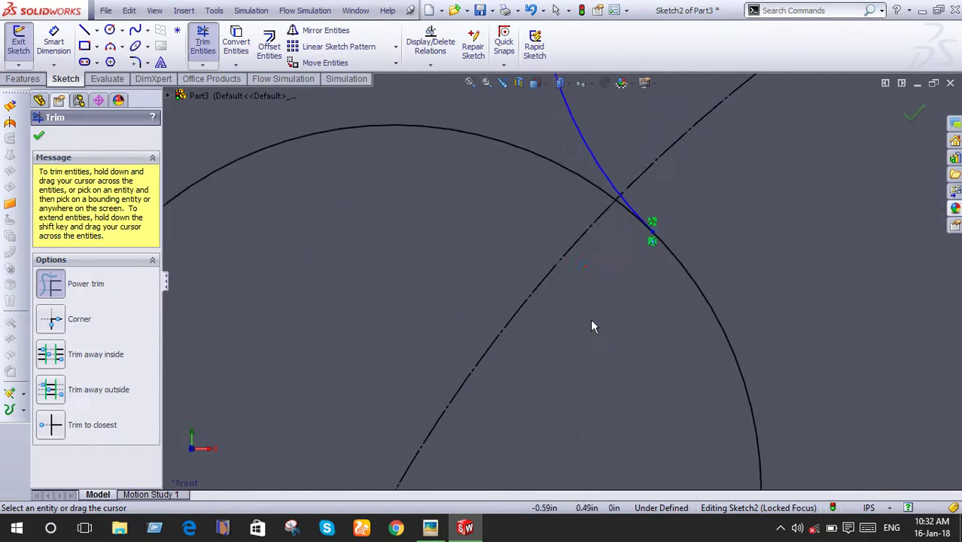
pyautogui.press('Escape')
pyautogui.click(548, 284)
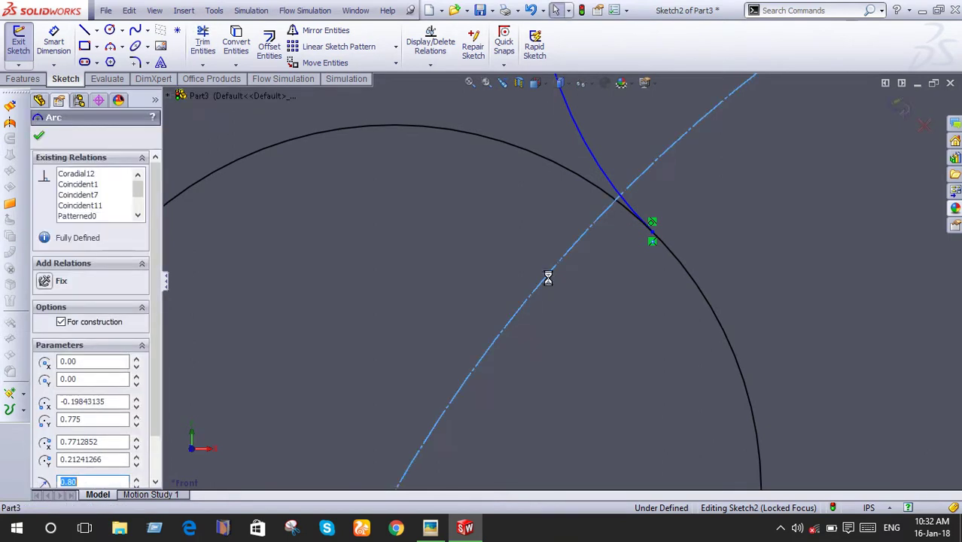
pyautogui.click(209, 222)
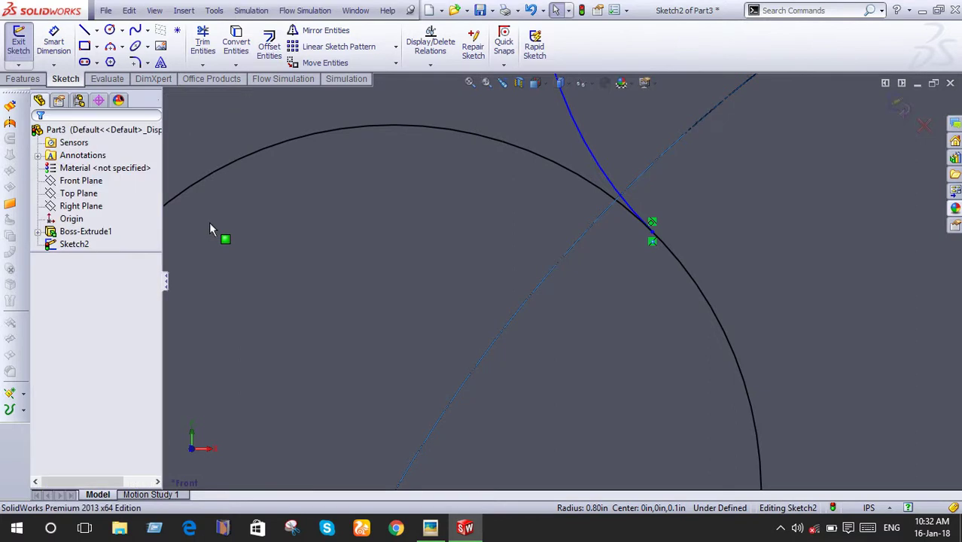
pyautogui.click(551, 275)
pyautogui.rightClick(551, 274)
pyautogui.click(584, 376)
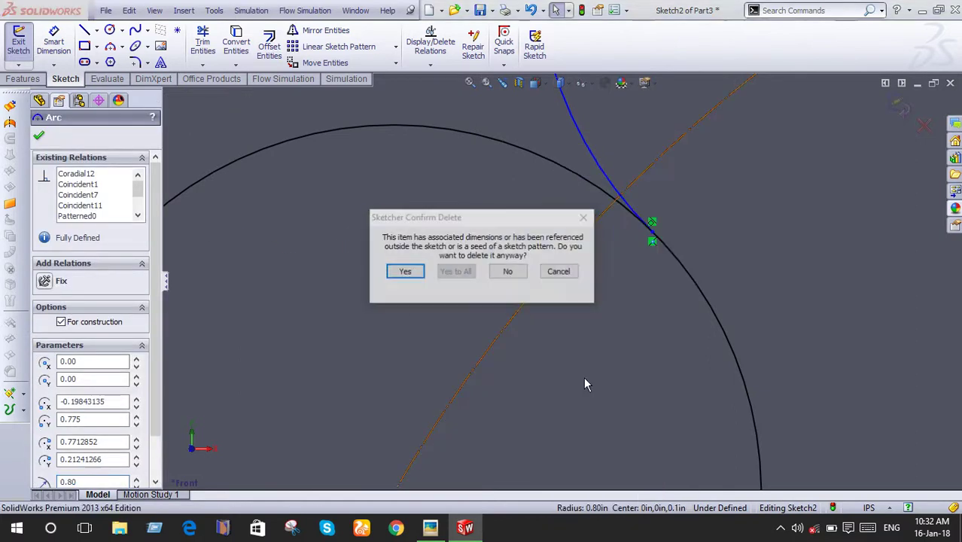
pyautogui.click(404, 270)
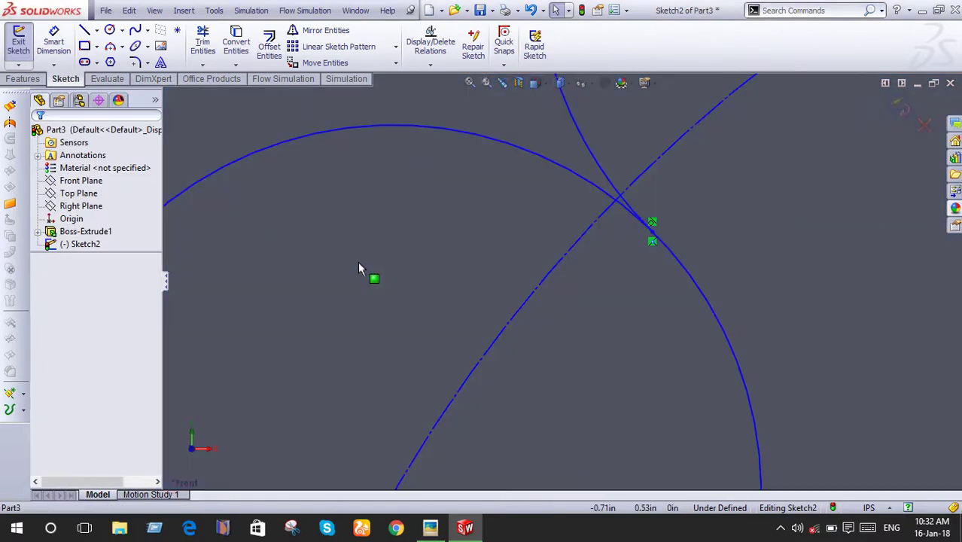
pyautogui.click(358, 262)
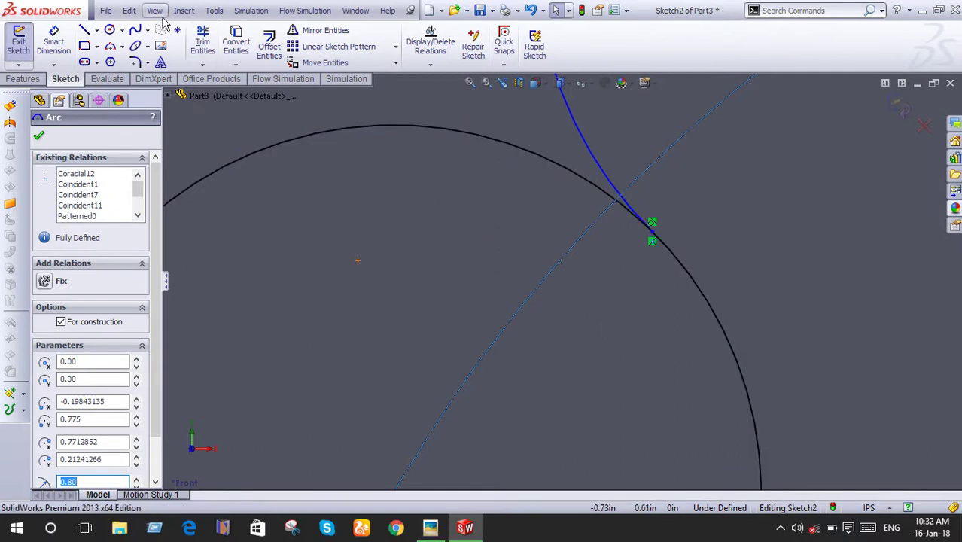
pyautogui.click(202, 41)
pyautogui.moveTo(624, 281)
pyautogui.mouseDown()
pyautogui.moveTo(608, 247)
pyautogui.moveTo(618, 259)
pyautogui.mouseUp()
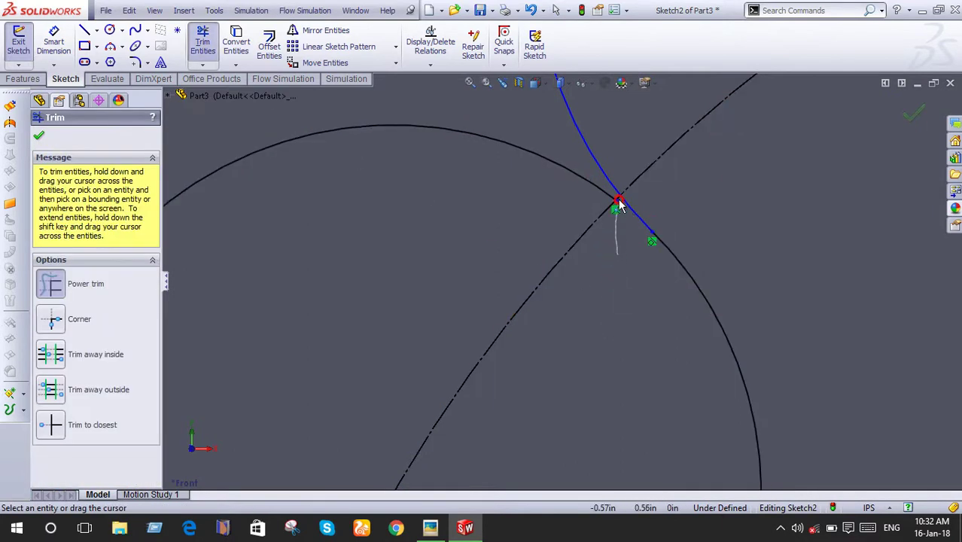
# Power-trim the line past the arc, the leftover corner piece, and the dashed line inside the lower circle
pyautogui.moveTo(606, 213); pyautogui.dragTo(592, 252)
pyautogui.scroll(3, 592, 252)
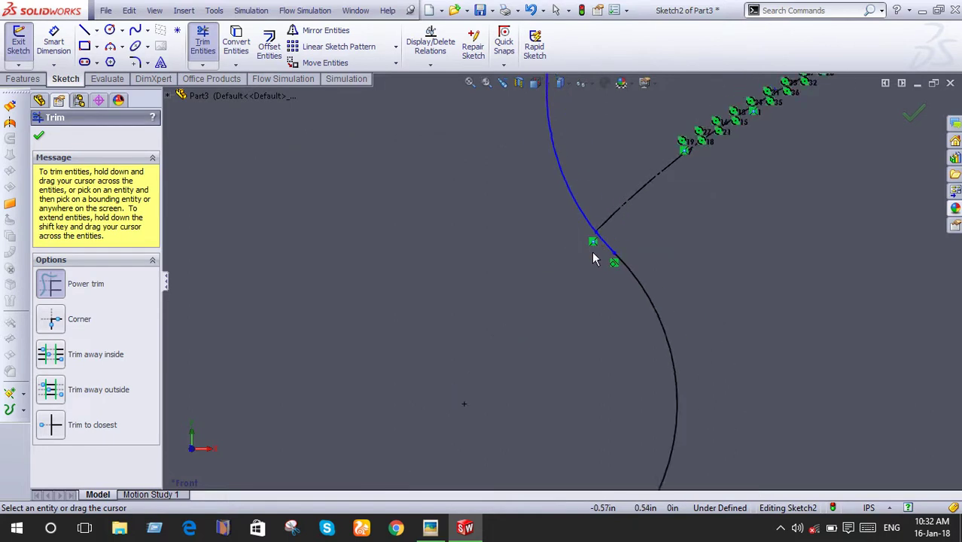
pyautogui.scroll(-3, 543, 396)
pyautogui.scroll(-2, 522, 367)
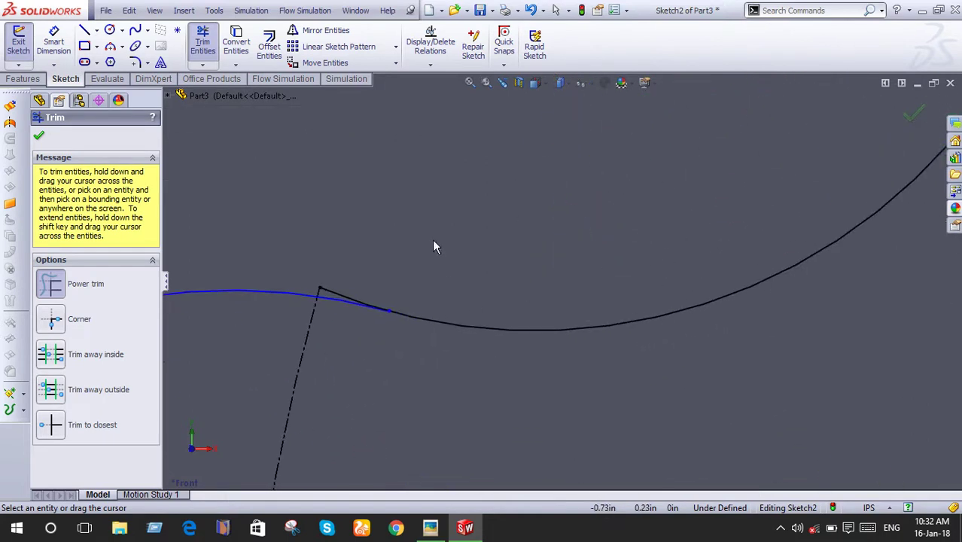
pyautogui.moveTo(336, 300); pyautogui.dragTo(329, 288)
pyautogui.scroll(2, 329, 289)
pyautogui.scroll(2, 328, 287)
pyautogui.scroll(2, 327, 286)
pyautogui.scroll(3, 475, 385)
pyautogui.scroll(-3, 485, 387)
pyautogui.scroll(-2, 506, 369)
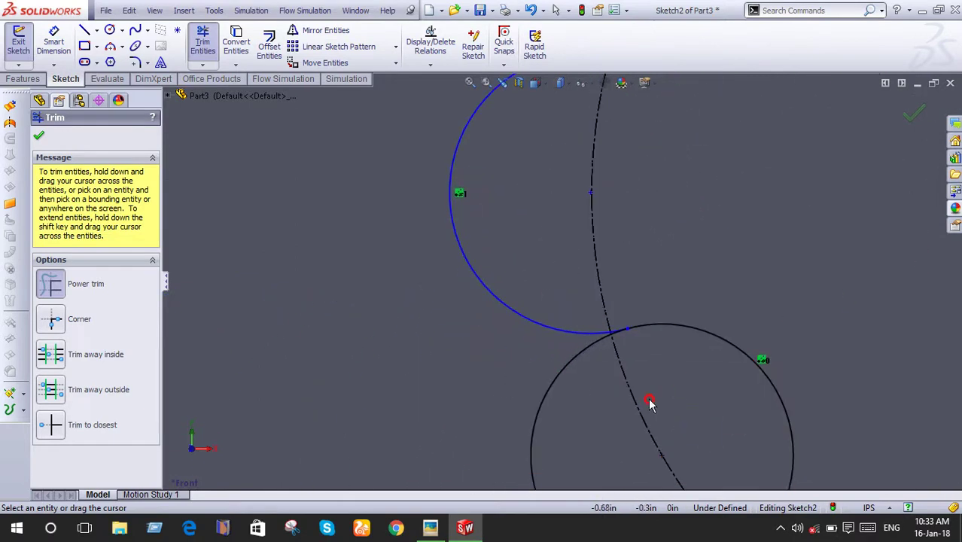
pyautogui.moveTo(677, 382); pyautogui.dragTo(507, 420)
pyautogui.scroll(-2, 652, 363)
pyautogui.scroll(-1, 618, 338)
pyautogui.scroll(2, 527, 278)
pyautogui.scroll(1, 551, 307)
pyautogui.scroll(1, 601, 380)
pyautogui.scroll(-2, 602, 376)
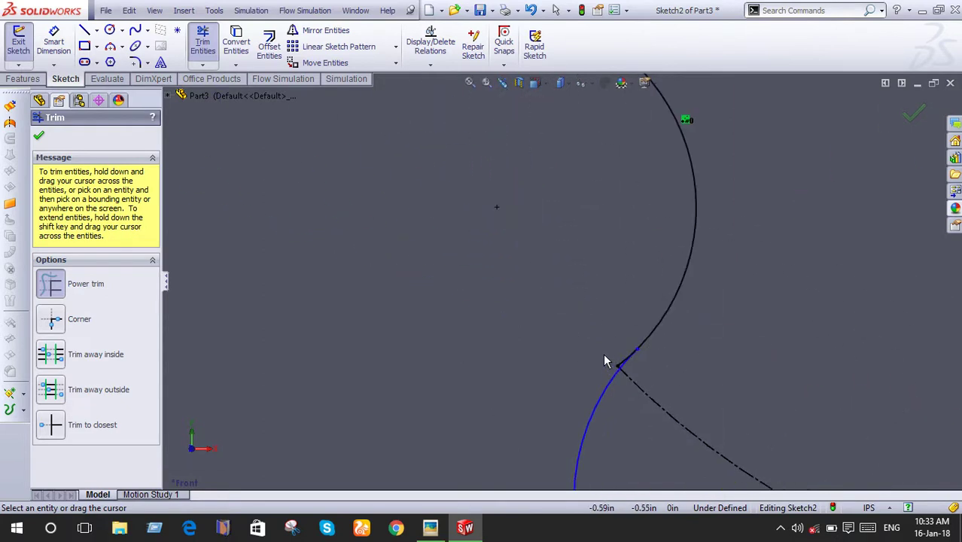
pyautogui.scroll(-1, 605, 324)
pyautogui.scroll(1, 617, 360)
pyautogui.scroll(2, 615, 357)
pyautogui.scroll(1, 612, 354)
# Trim the dashed arcs, the right circle's inner portion, and stray arc pieces beyond the intersections
pyautogui.moveTo(706, 334)
pyautogui.mouseDown()
pyautogui.moveTo(659, 382)
pyautogui.moveTo(666, 414)
pyautogui.mouseUp()
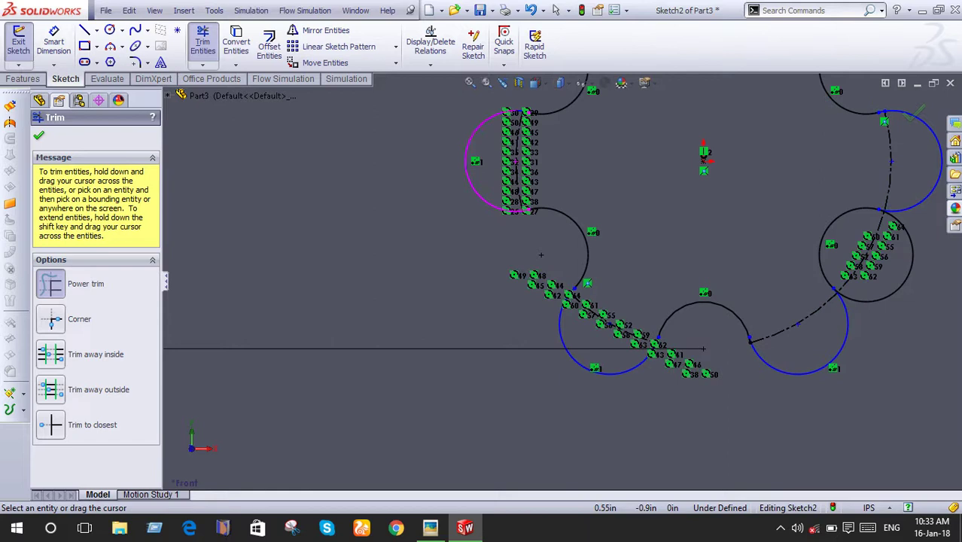
pyautogui.moveTo(877, 299)
pyautogui.mouseDown()
pyautogui.moveTo(847, 256)
pyautogui.moveTo(882, 334)
pyautogui.mouseUp()
pyautogui.scroll(2, 817, 268)
pyautogui.scroll(-3, 489, 368)
pyautogui.scroll(-3, 386, 328)
pyautogui.scroll(-2, 380, 336)
pyautogui.hotkey('ctrl', 'Right')
pyautogui.hotkey('ctrl', 'Right')
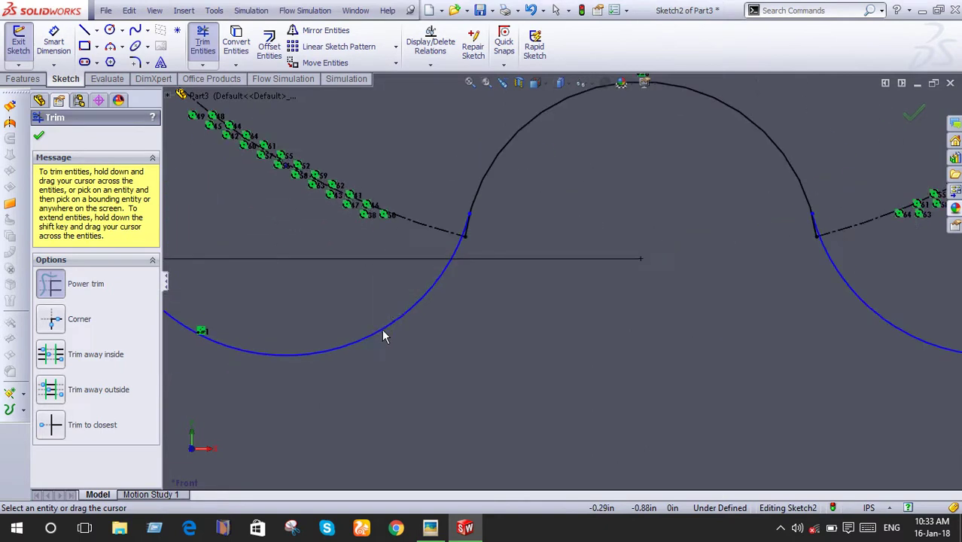
pyautogui.hotkey('ctrl', 'Right')
pyautogui.hotkey('ctrl', 'Right')
pyautogui.hotkey('ctrl', 'Right')
pyautogui.hotkey('ctrl', 'Down')
pyautogui.click(345, 152)
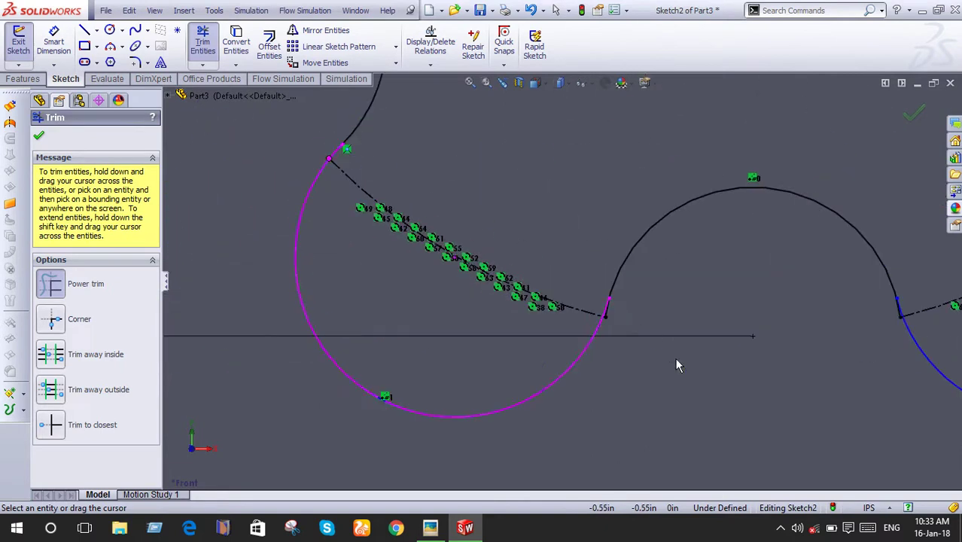
pyautogui.scroll(-2, 675, 358)
pyautogui.scroll(-3, 636, 313)
pyautogui.moveTo(606, 267); pyautogui.dragTo(565, 298)
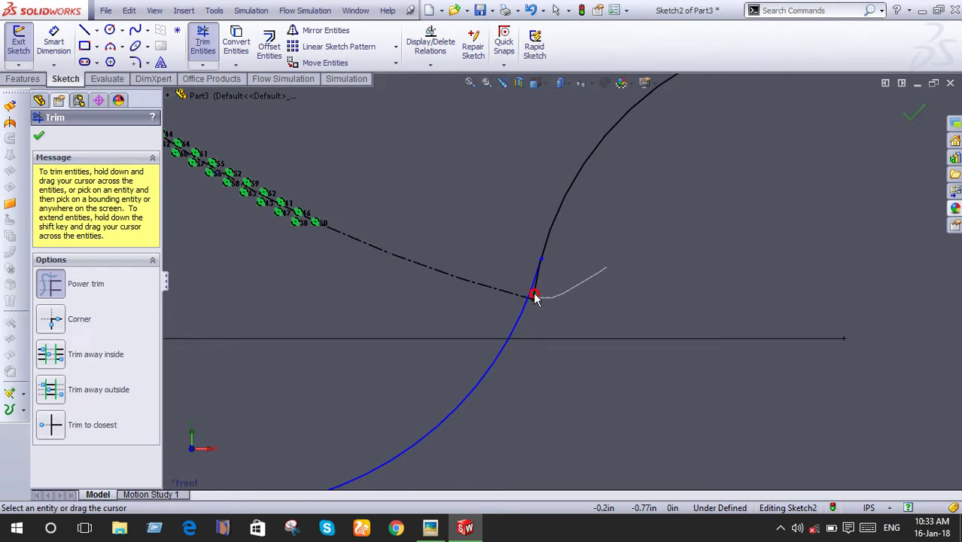
pyautogui.scroll(3, 533, 296)
pyautogui.scroll(1, 326, 183)
pyautogui.scroll(-1, 267, 154)
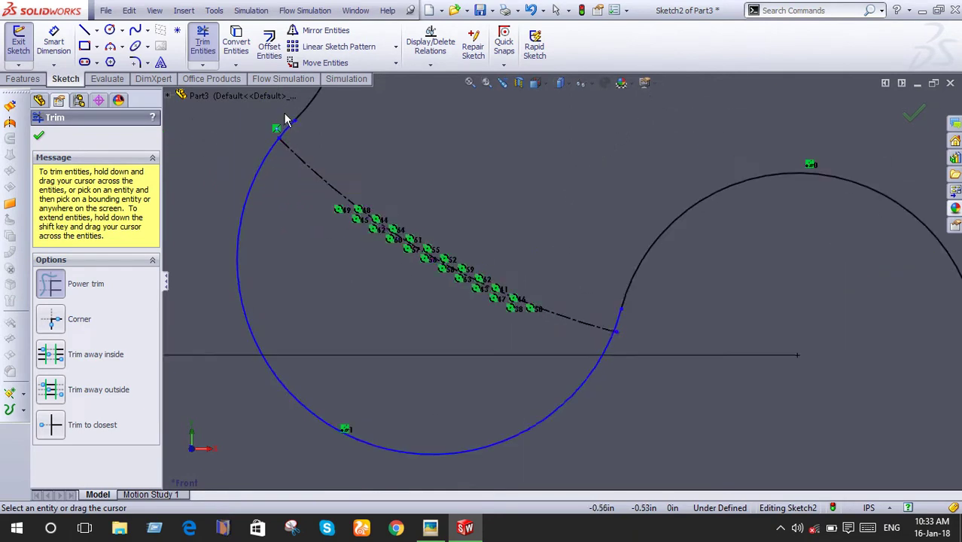
pyautogui.scroll(-3, 310, 135)
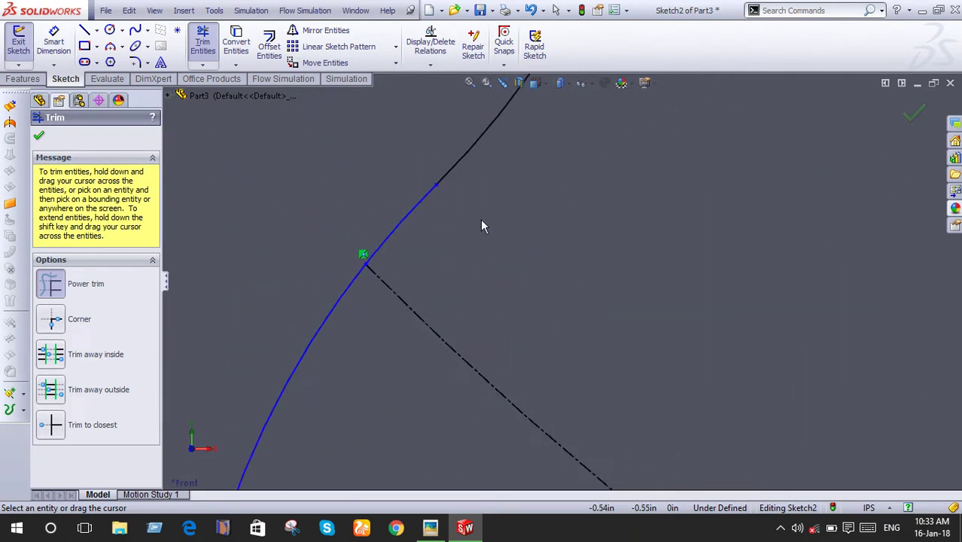
pyautogui.scroll(3, 496, 235)
pyautogui.scroll(1, 726, 292)
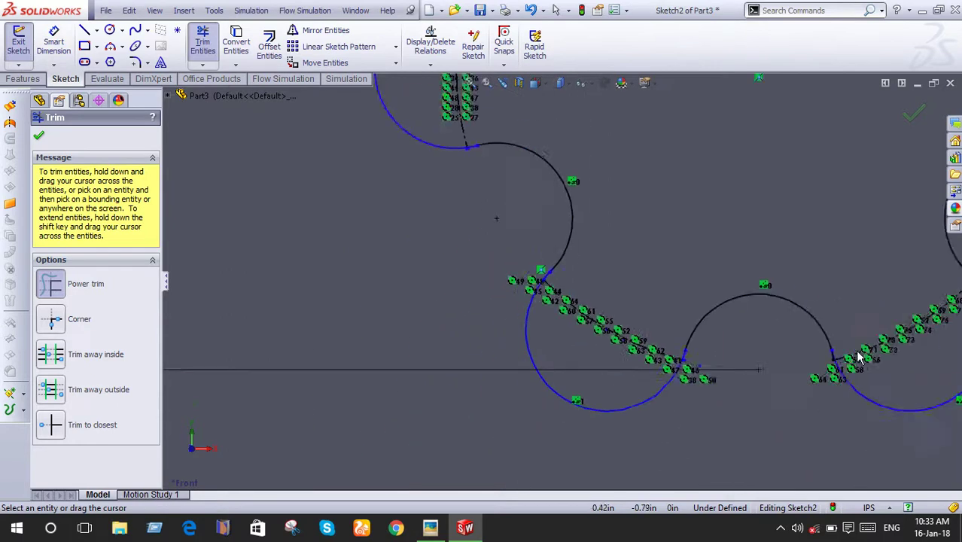
pyautogui.scroll(-1, 743, 345)
pyautogui.scroll(-2, 641, 303)
pyautogui.scroll(-2, 614, 302)
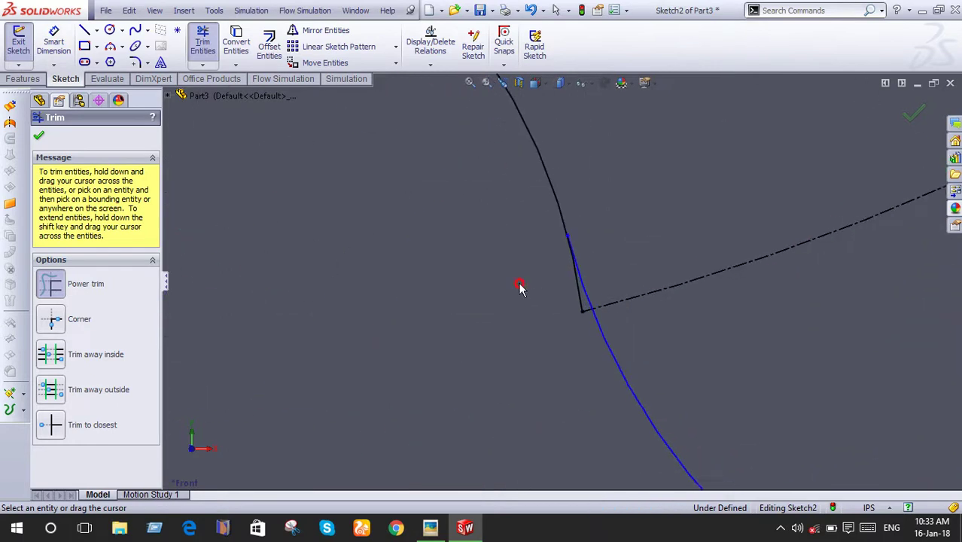
pyautogui.scroll(1, 582, 299)
pyautogui.scroll(2, 663, 293)
pyautogui.scroll(2, 663, 293)
pyautogui.scroll(1, 720, 154)
pyautogui.scroll(-2, 722, 256)
pyautogui.scroll(-2, 655, 282)
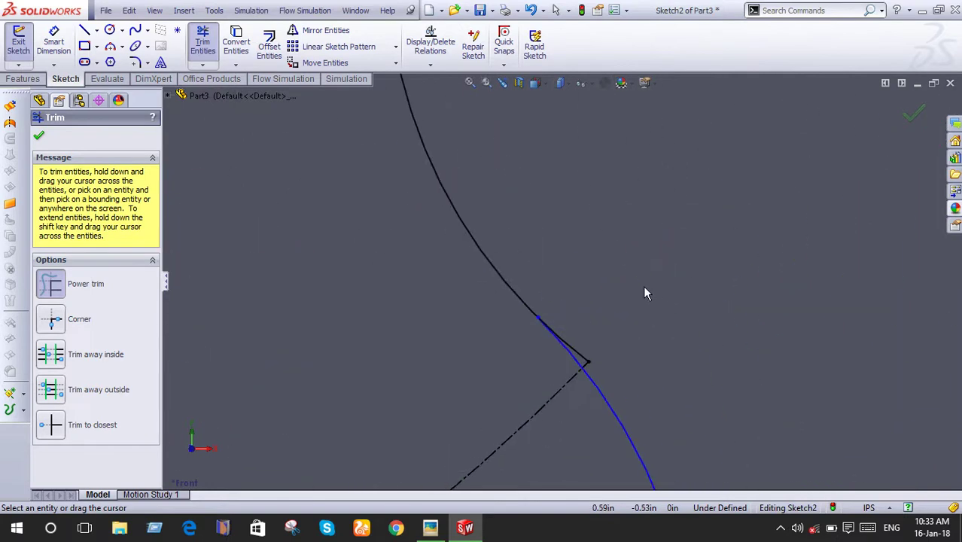
pyautogui.scroll(-1, 564, 308)
pyautogui.scroll(1, 581, 349)
pyautogui.scroll(1, 595, 309)
pyautogui.scroll(2, 624, 225)
pyautogui.scroll(-1, 632, 180)
pyautogui.scroll(-1, 618, 213)
pyautogui.scroll(-1, 608, 221)
pyautogui.scroll(-1, 608, 219)
pyautogui.scroll(-1, 610, 215)
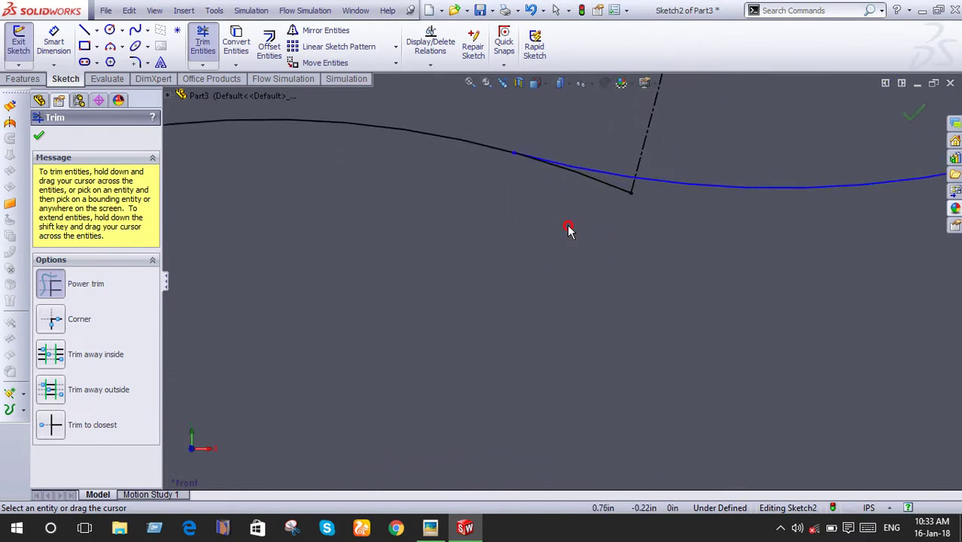
pyautogui.scroll(1, 615, 185)
pyautogui.scroll(1, 615, 186)
pyautogui.scroll(1, 615, 184)
pyautogui.scroll(2, 615, 184)
pyautogui.scroll(-1, 615, 184)
pyautogui.scroll(-1, 602, 190)
pyautogui.scroll(-1, 588, 196)
pyautogui.scroll(-1, 588, 193)
pyautogui.scroll(2, 590, 195)
pyautogui.scroll(1, 587, 194)
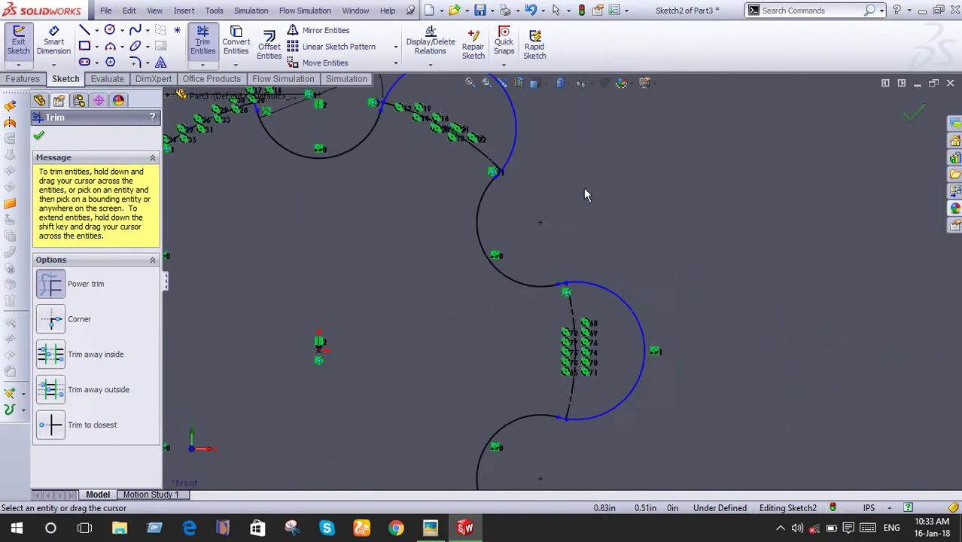
pyautogui.scroll(-1, 511, 184)
pyautogui.scroll(-1, 510, 191)
pyautogui.scroll(1, 511, 192)
pyautogui.scroll(1, 515, 203)
pyautogui.scroll(1, 519, 203)
pyautogui.scroll(1, 518, 204)
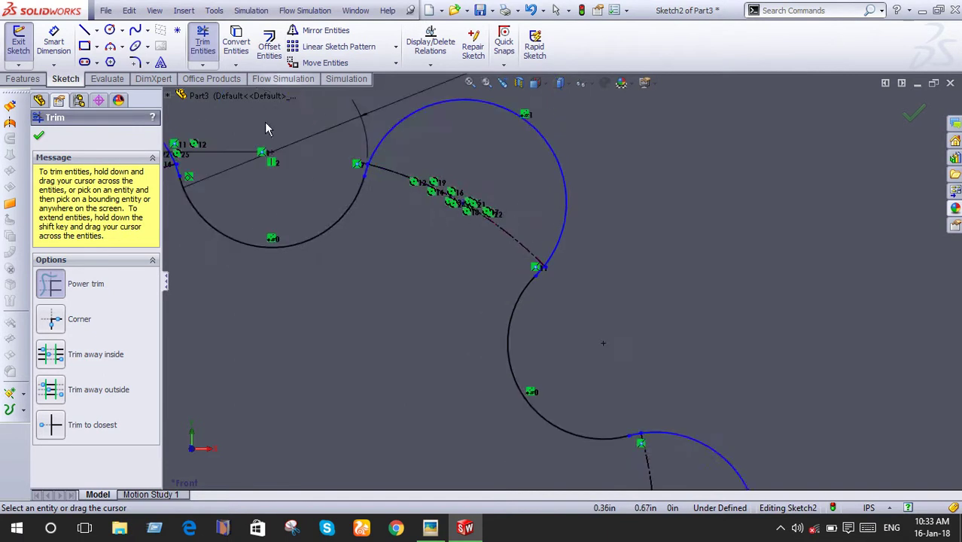
pyautogui.scroll(-2, 426, 172)
pyautogui.scroll(-2, 441, 169)
pyautogui.scroll(2, 447, 167)
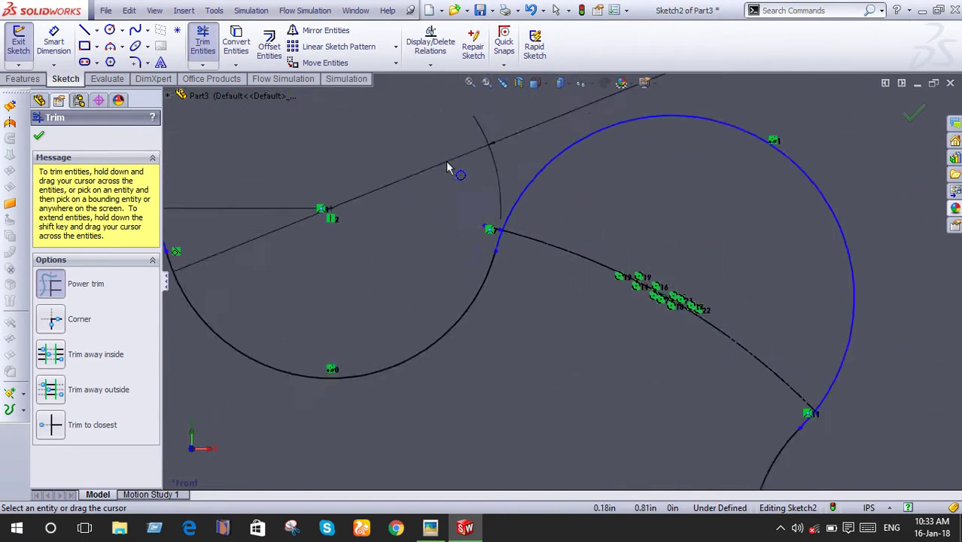
pyautogui.scroll(4, 447, 167)
pyautogui.scroll(1, 449, 178)
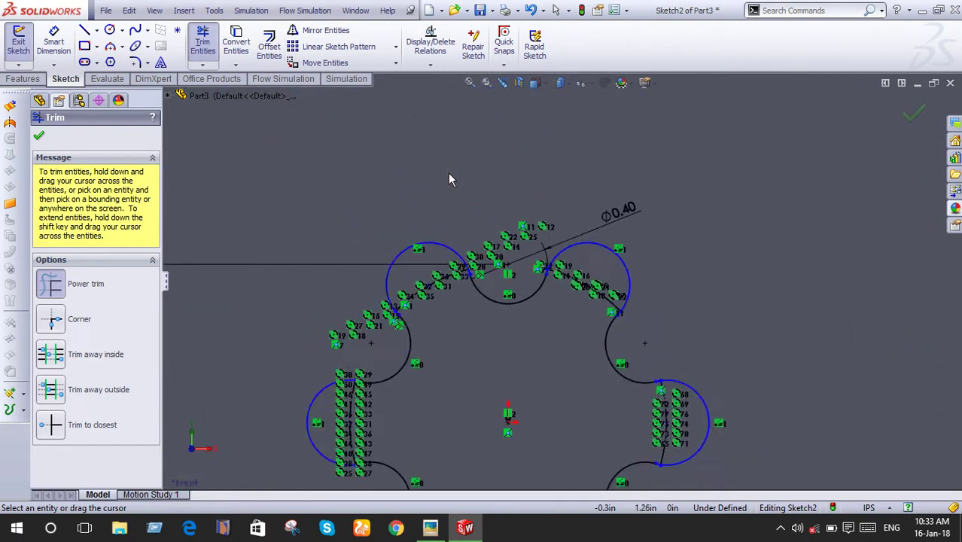
# Draw a small circle at the construction-line intersection between the upper arcs, dimensioned to 0.15 in diameter
pyautogui.click(109, 31)
pyautogui.scroll(-1, 554, 305)
pyautogui.scroll(-4, 490, 262)
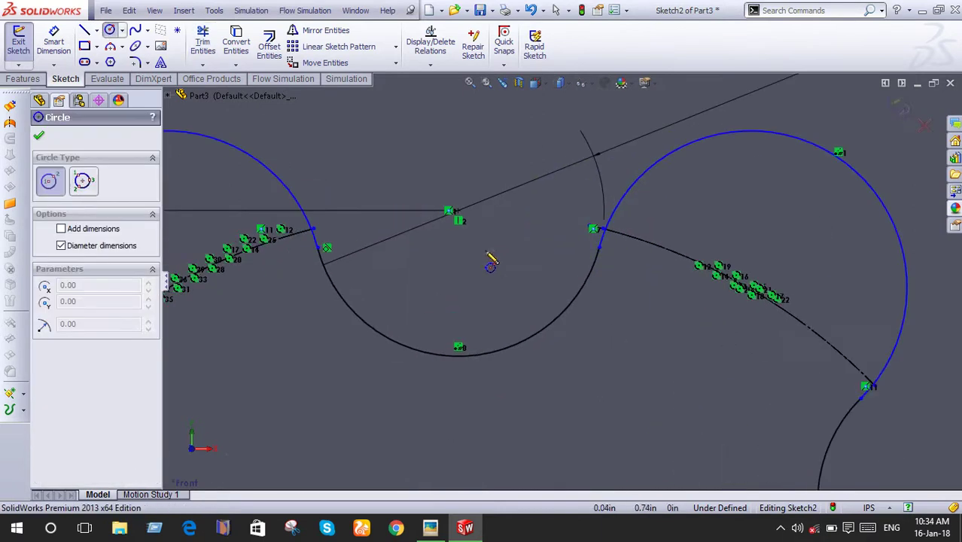
pyautogui.click(457, 210)
pyautogui.click(458, 247)
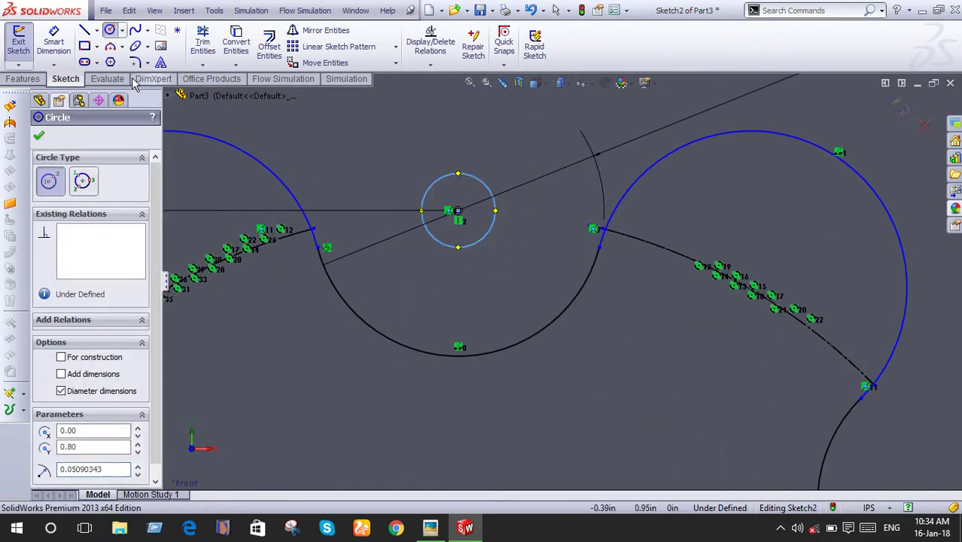
pyautogui.click(51, 44)
pyautogui.click(427, 192)
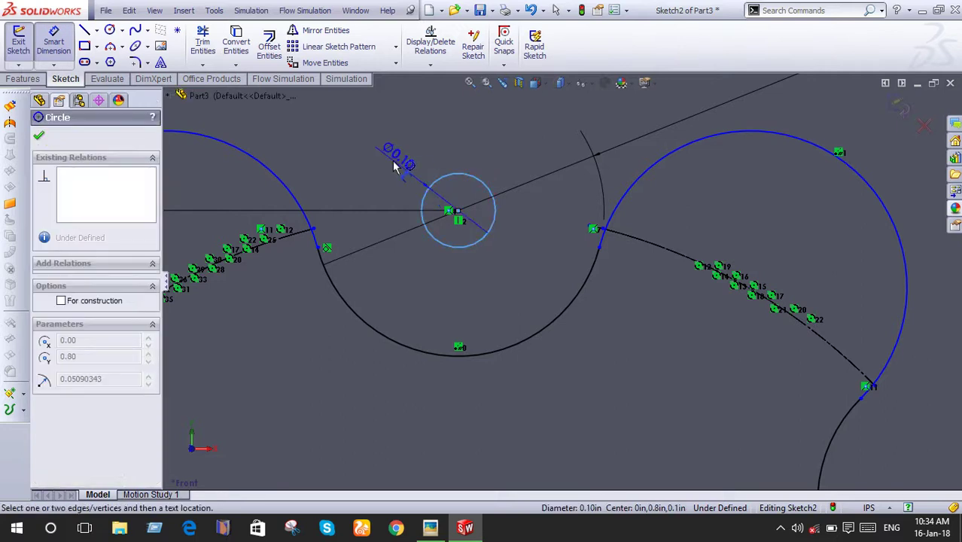
pyautogui.click(393, 155)
pyautogui.write('15')
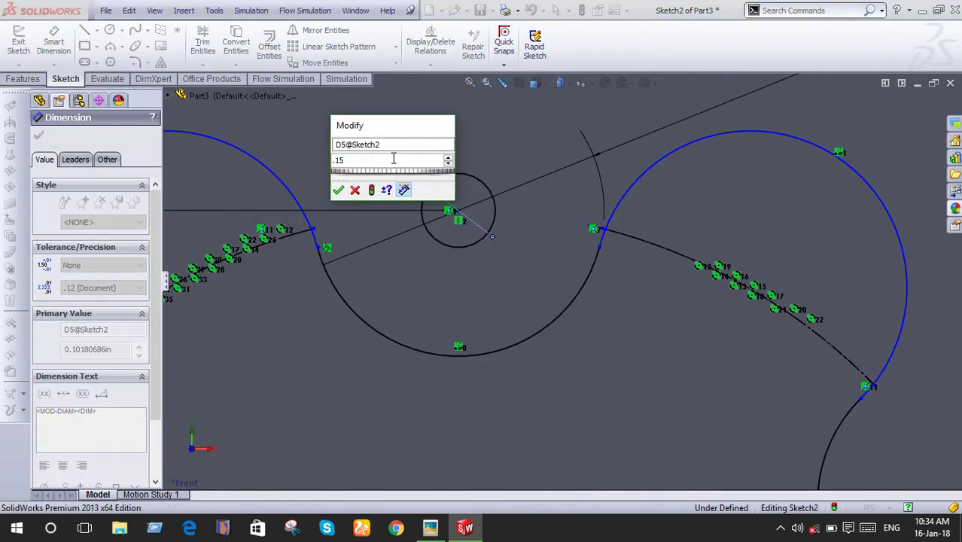
pyautogui.press('Return')
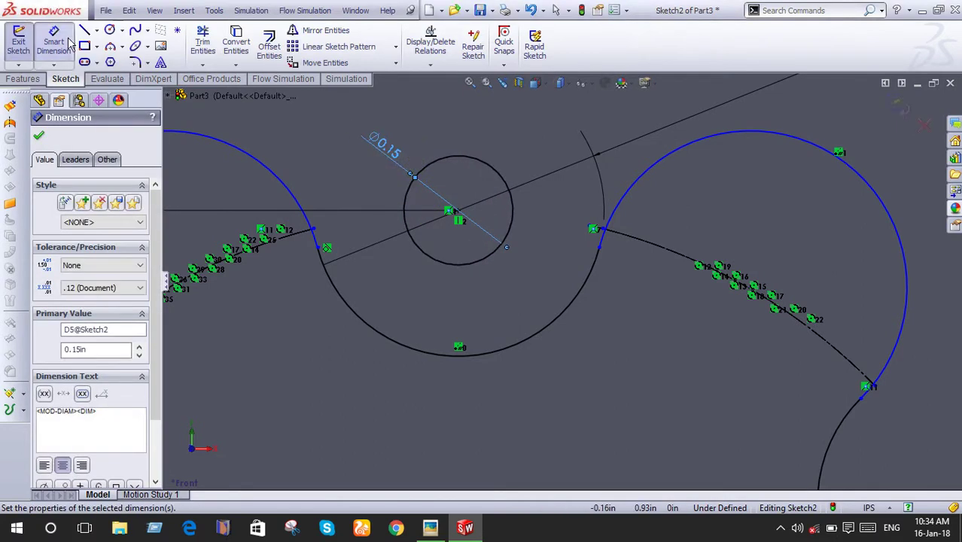
# Circular-pattern the upper arc and the 0.15 in circle as 6 instances over 360° about the centre
pyautogui.click(395, 47)
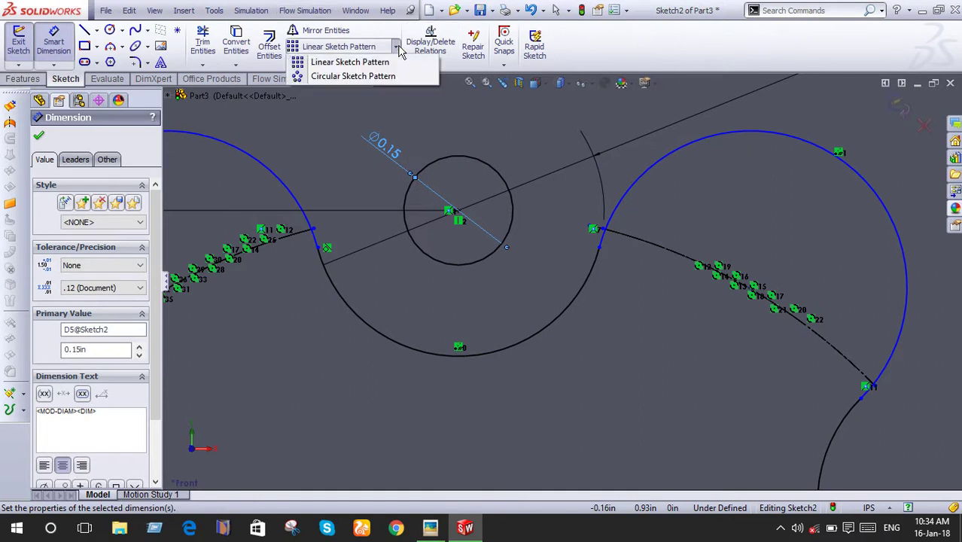
pyautogui.click(361, 76)
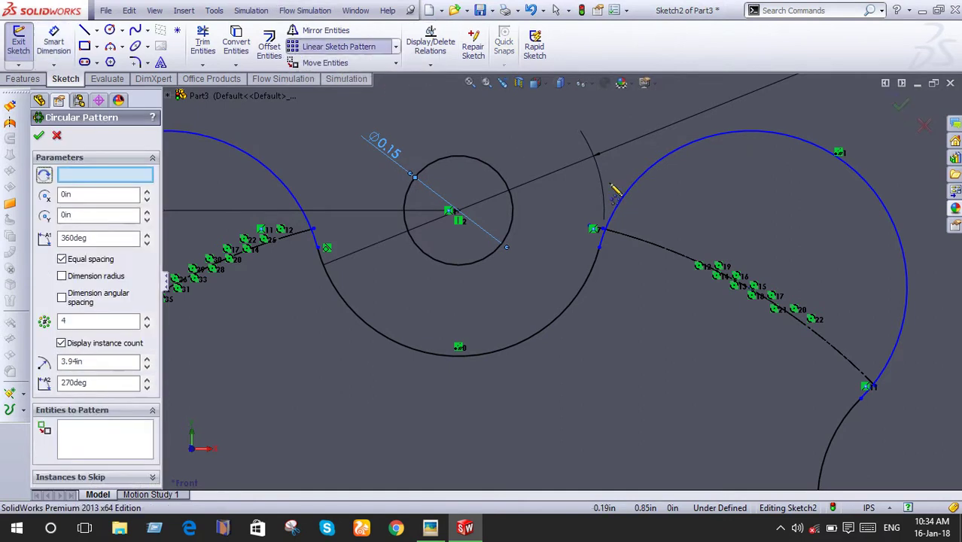
pyautogui.click(652, 250)
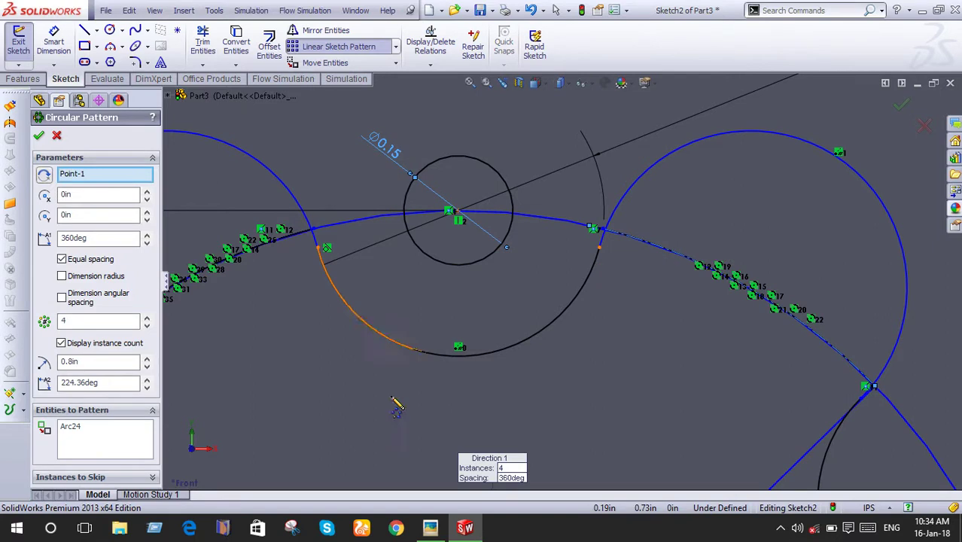
pyautogui.click(121, 446)
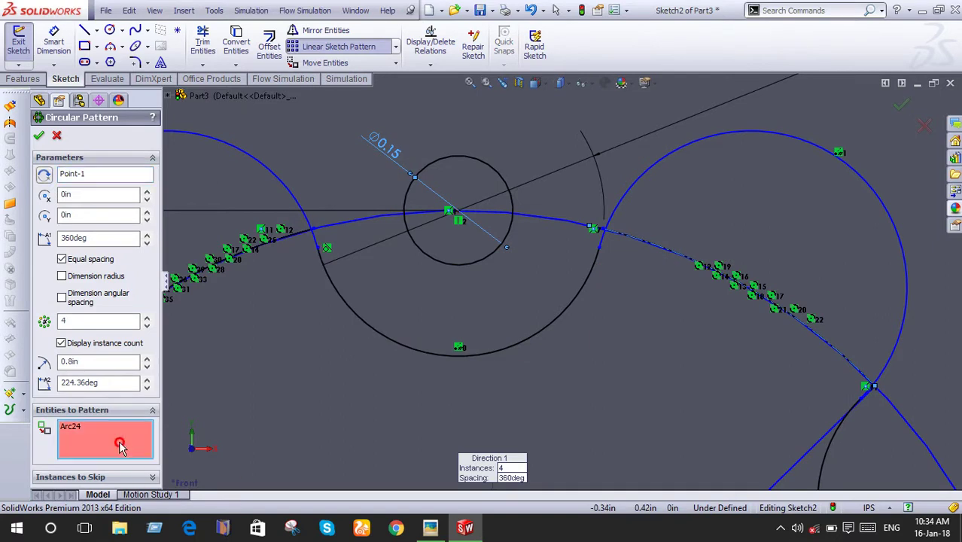
pyautogui.click(439, 174)
pyautogui.scroll(2, 494, 189)
pyautogui.scroll(2, 501, 192)
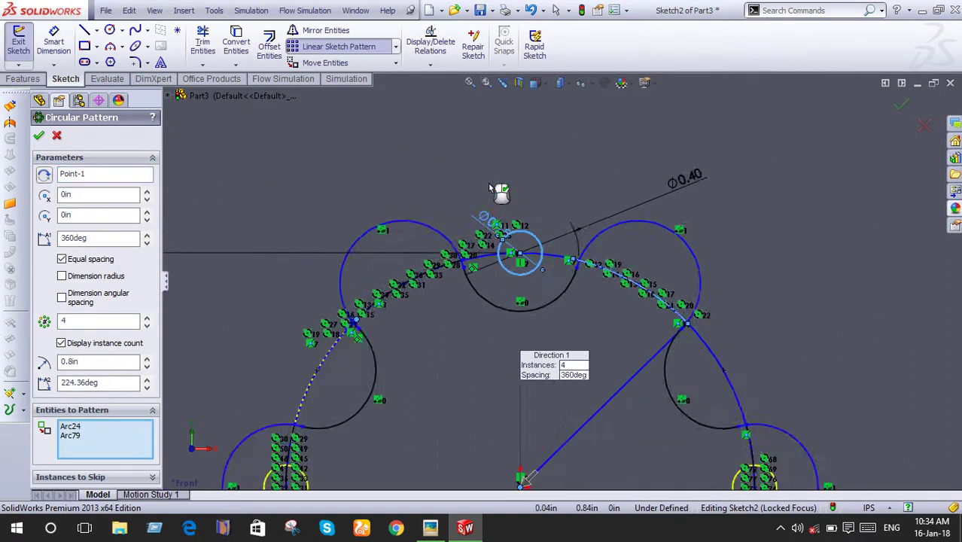
pyautogui.scroll(1, 490, 188)
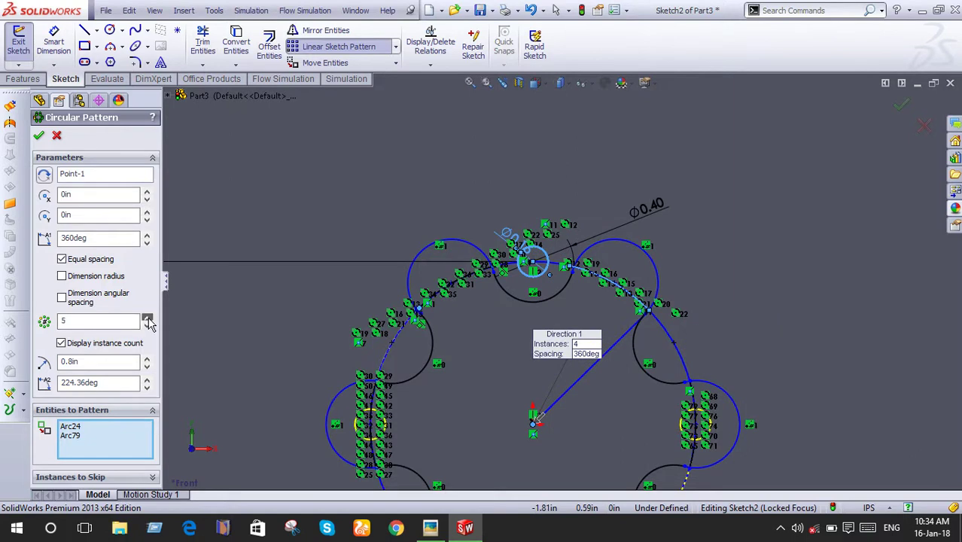
pyautogui.write('6')
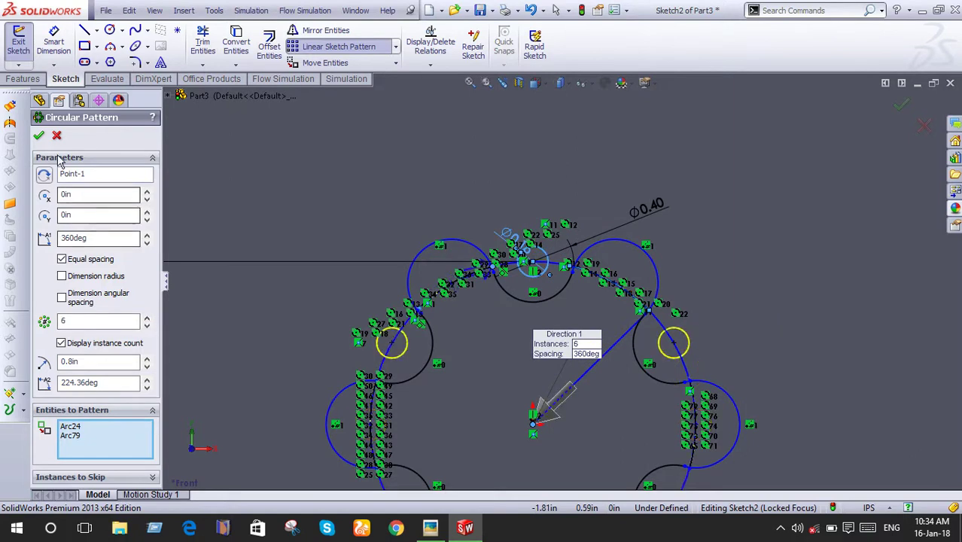
pyautogui.click(39, 137)
pyautogui.click(16, 81)
# Cut the scalloped profile and six holes through the disc, then start Sketch3 on its front face
pyautogui.click(203, 53)
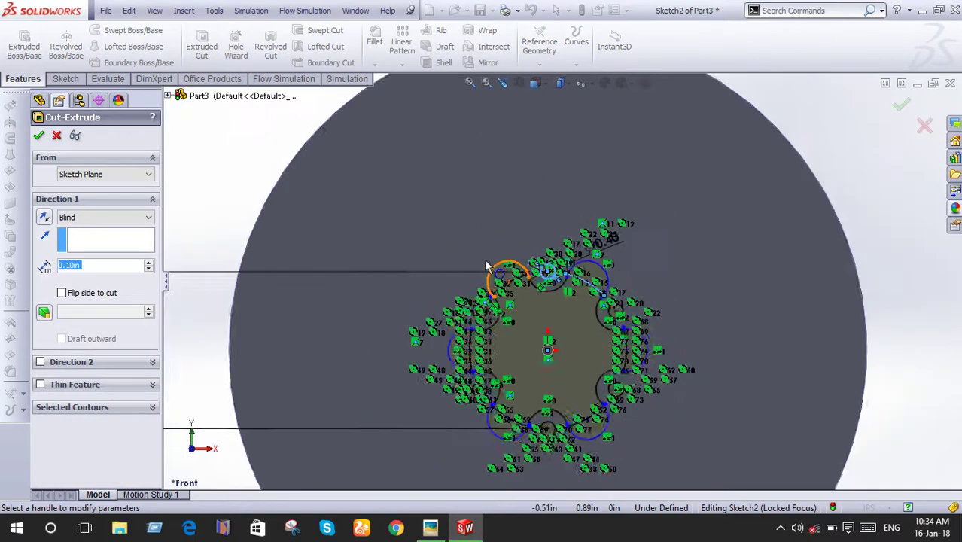
pyautogui.click(900, 113)
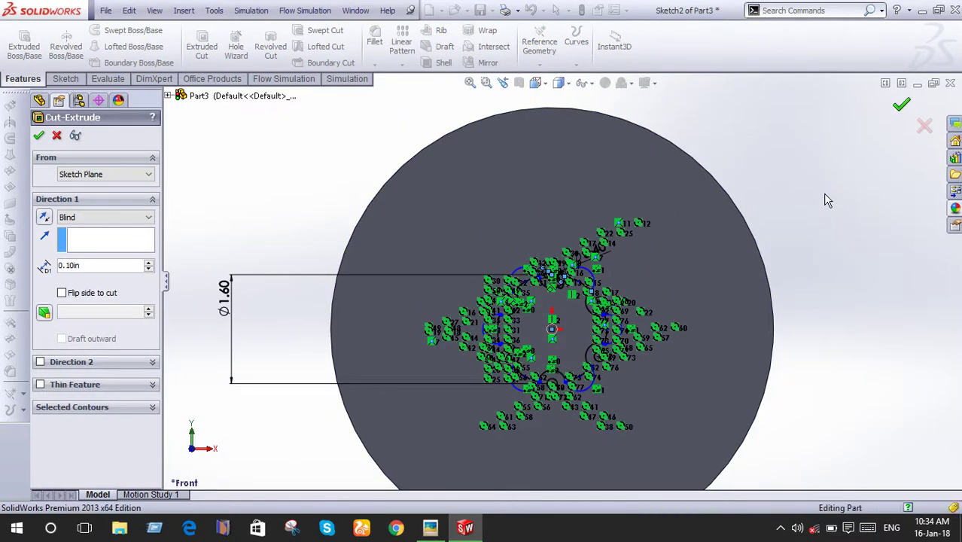
pyautogui.click(708, 281)
pyautogui.click(759, 242)
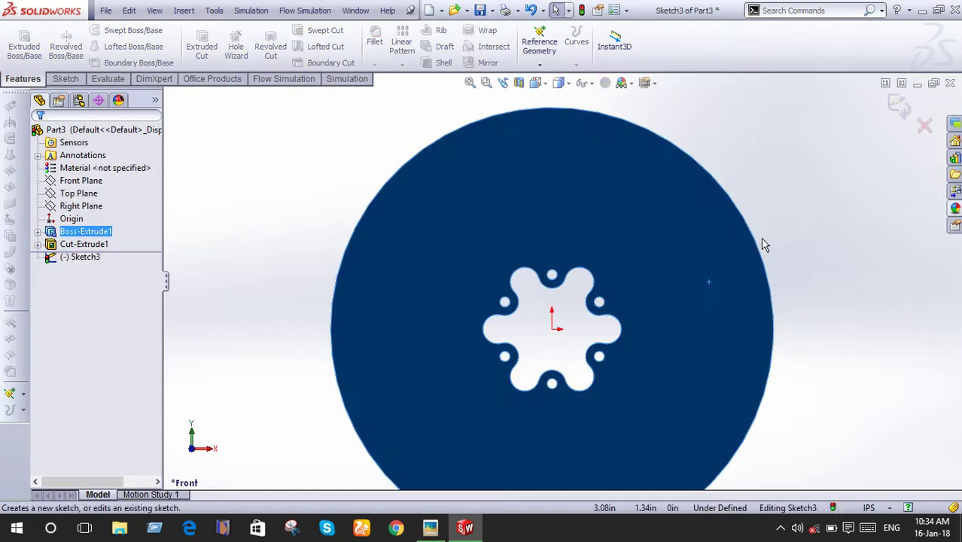
pyautogui.press('space')
# View Sketch3 face-on and draw a horizontal centerline from the disc centre past the rim
pyautogui.click(484, 307)
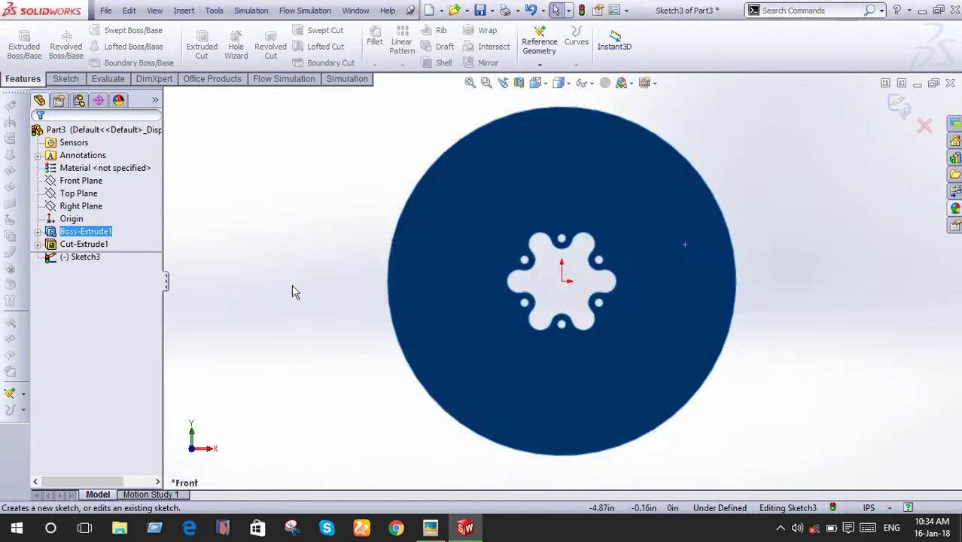
pyautogui.click(294, 292)
pyautogui.click(66, 79)
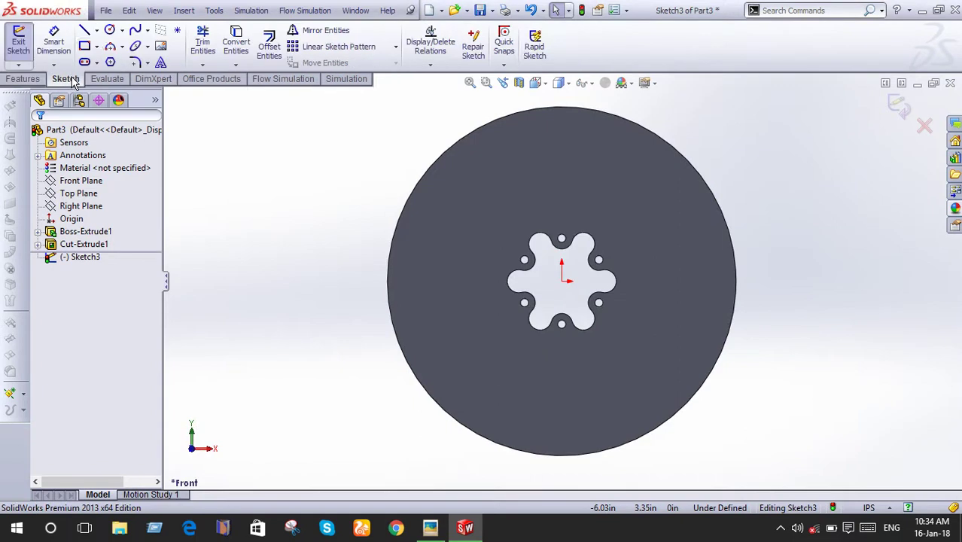
pyautogui.click(96, 30)
pyautogui.click(119, 58)
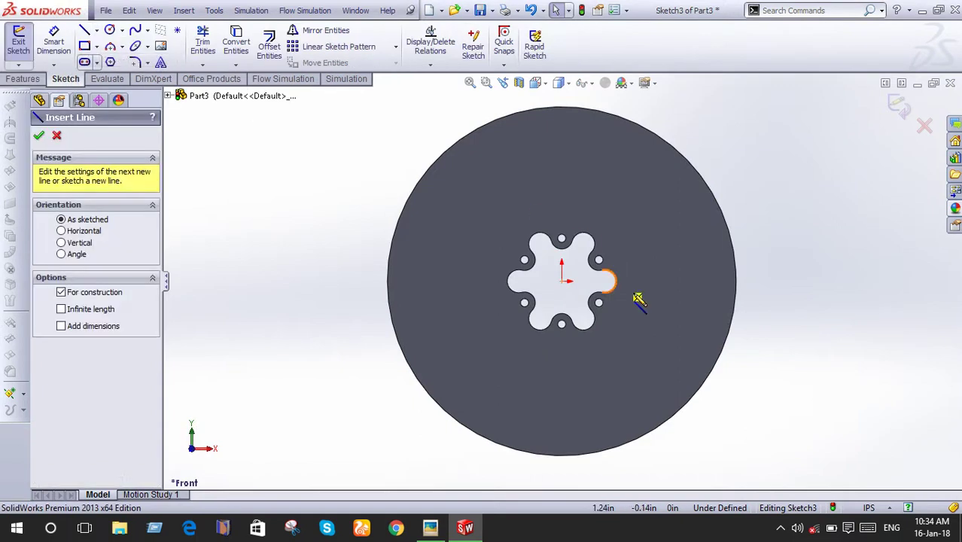
pyautogui.click(563, 281)
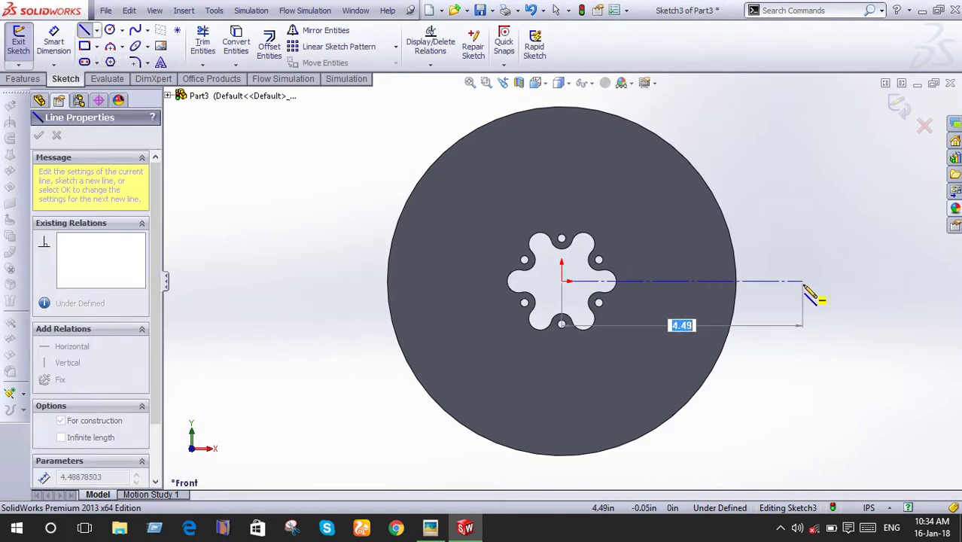
pyautogui.click(803, 281)
pyautogui.rightClick(803, 281)
pyautogui.click(832, 133)
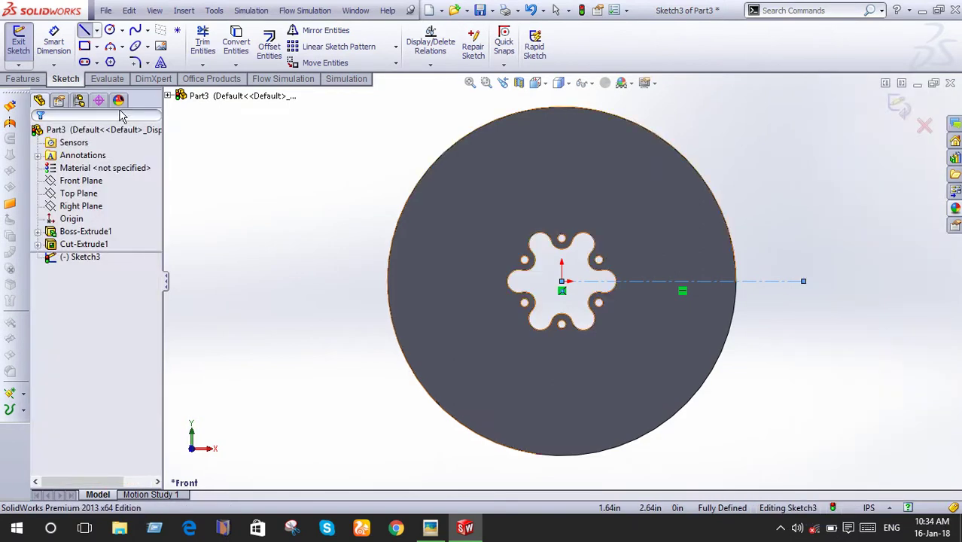
# Add a second centerline from the centre up and right, dimensioned at 45° to the horizontal
pyautogui.click(97, 30)
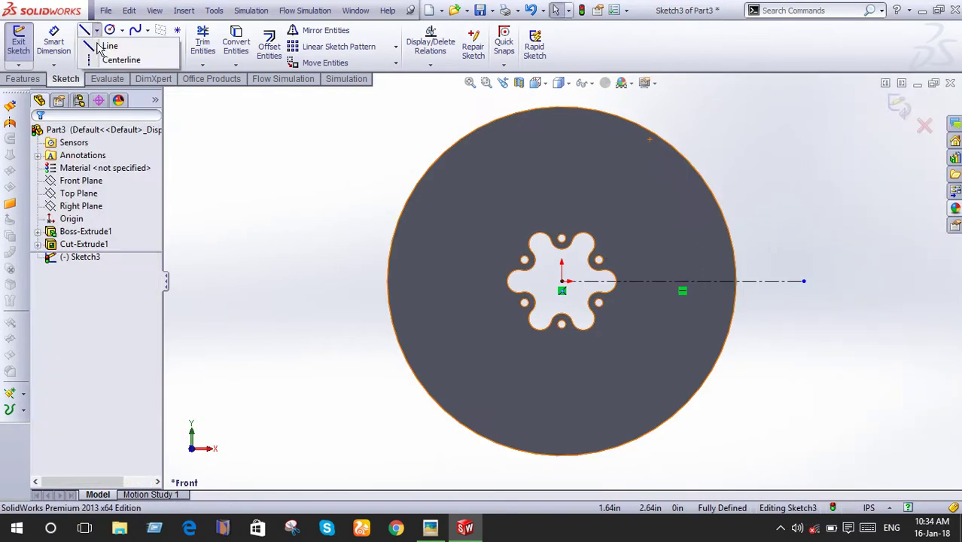
pyautogui.click(105, 58)
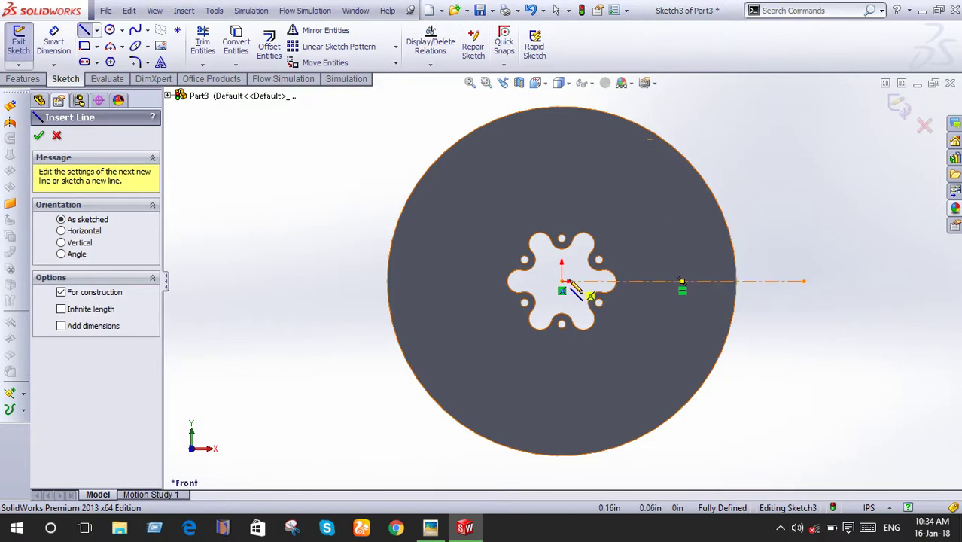
pyautogui.click(562, 282)
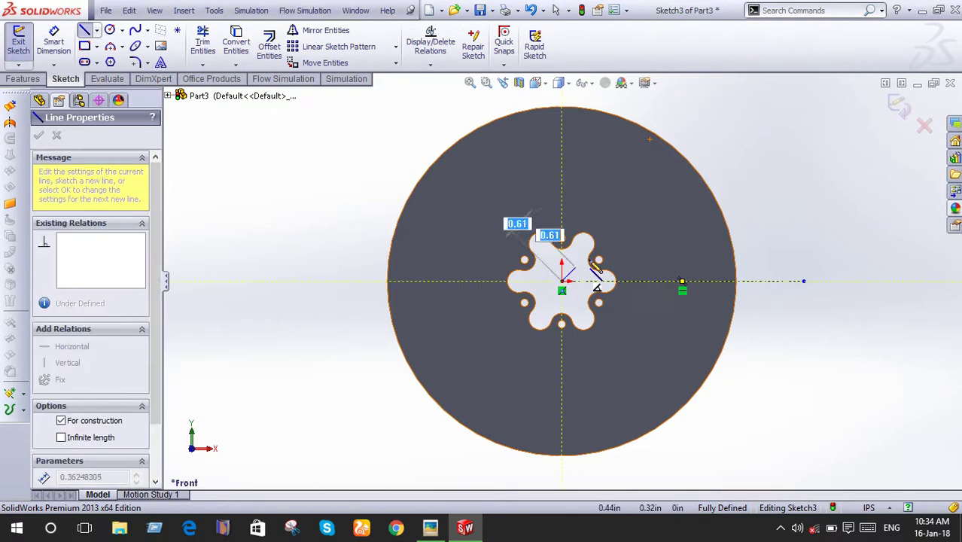
pyautogui.rightClick(743, 172)
pyautogui.click(781, 149)
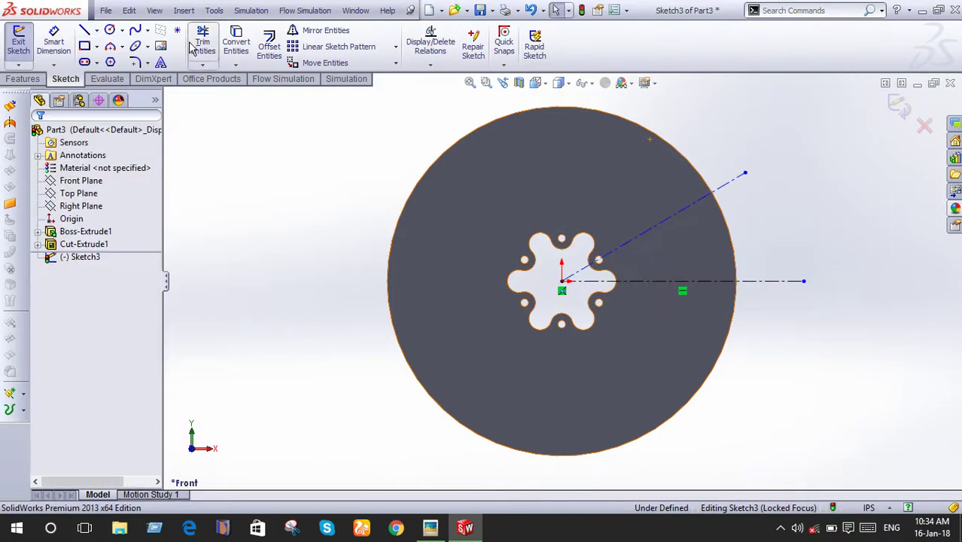
pyautogui.click(53, 41)
pyautogui.click(732, 194)
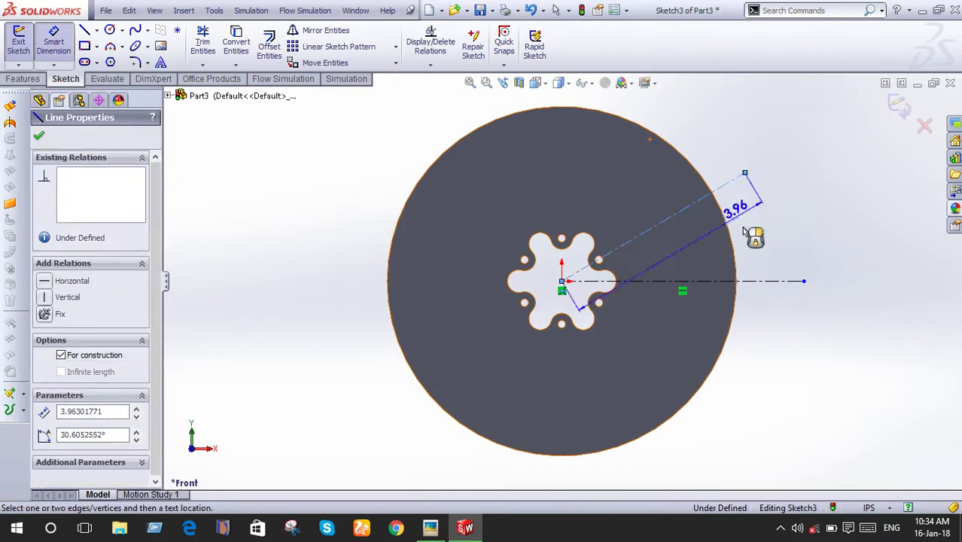
pyautogui.click(745, 281)
pyautogui.click(761, 265)
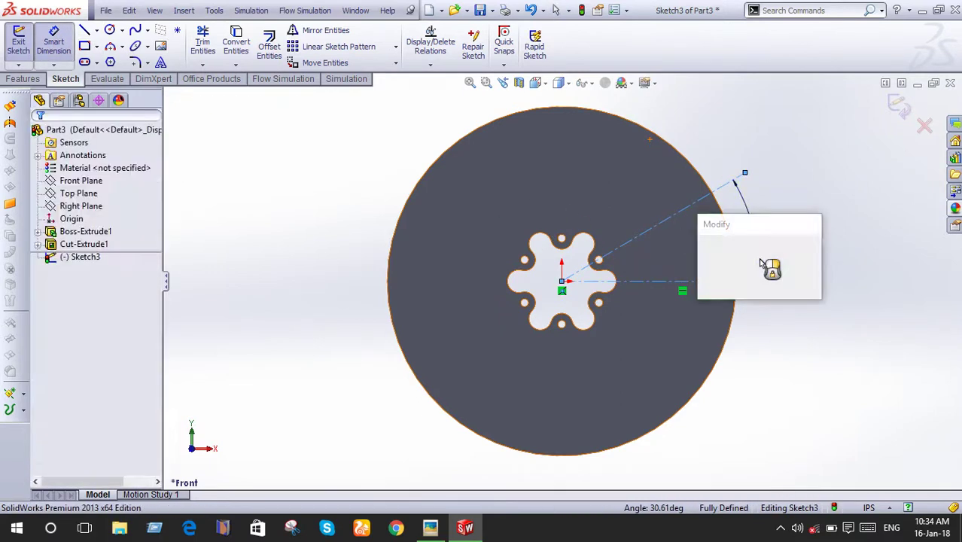
pyautogui.write('45')
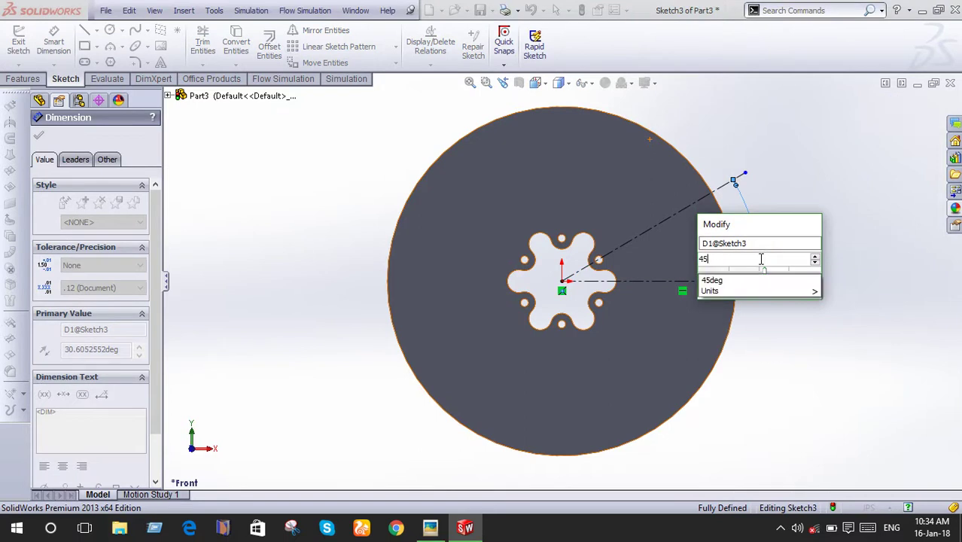
pyautogui.press('Return')
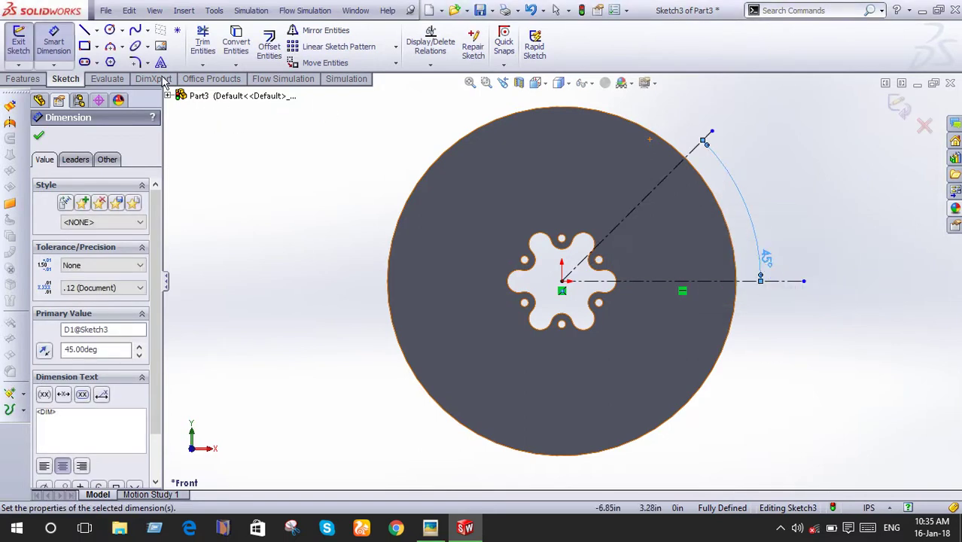
# Draw a centerpoint arc just inside the rim, from the horizontal centerline to the 45° centerline
pyautogui.click(111, 46)
pyautogui.scroll(-3, 737, 226)
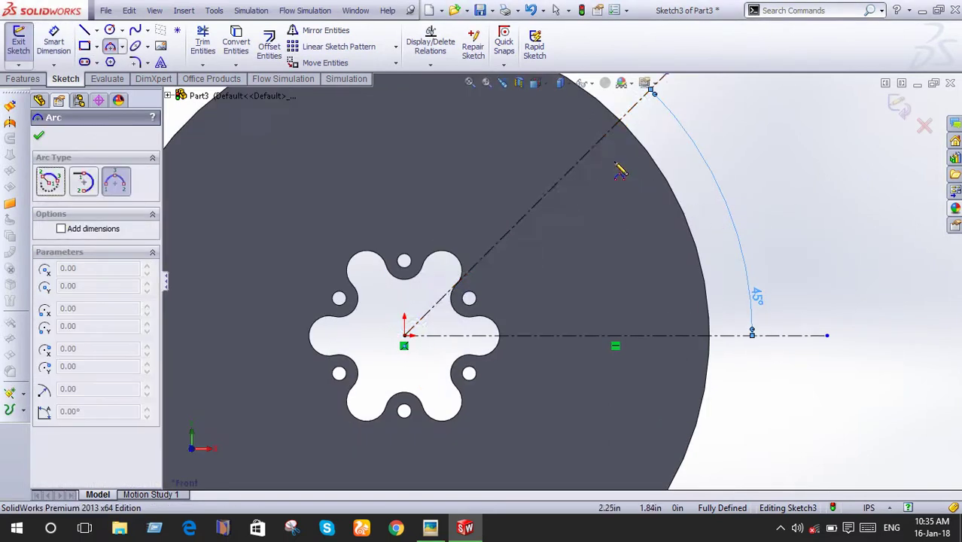
pyautogui.click(612, 137)
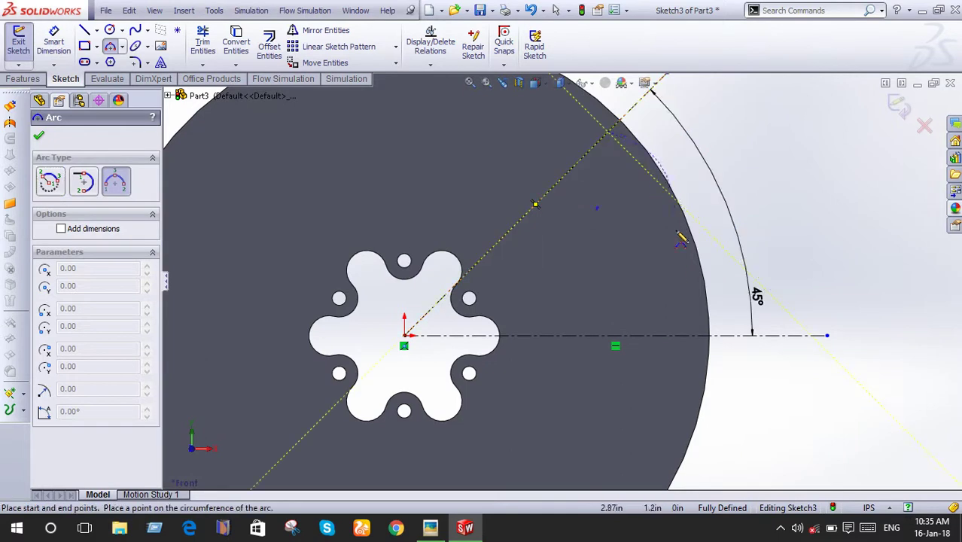
pyautogui.click(709, 336)
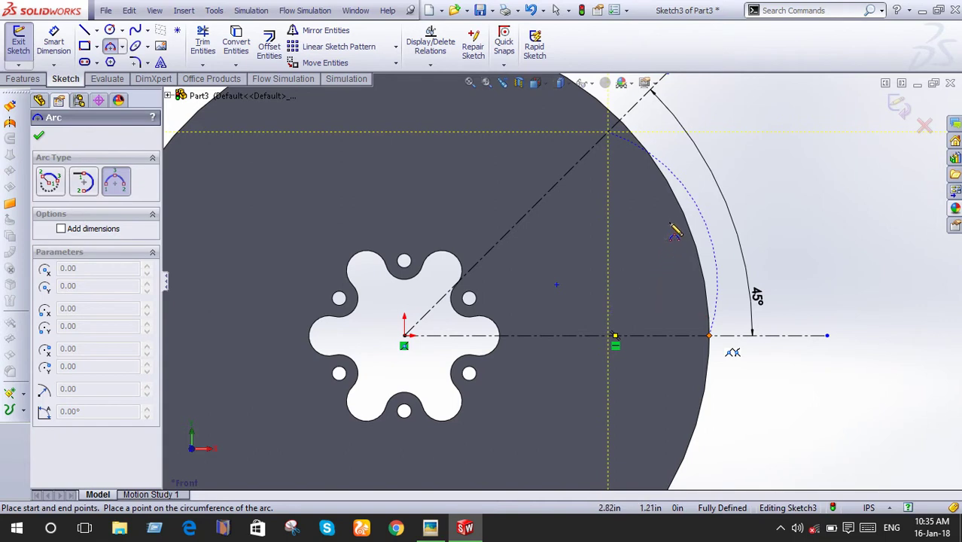
pyautogui.click(675, 225)
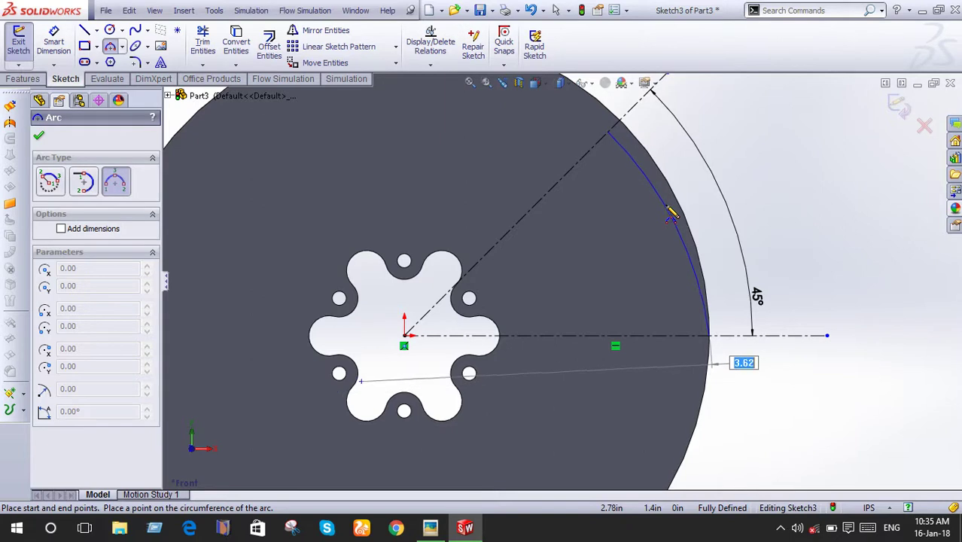
pyautogui.click(672, 215)
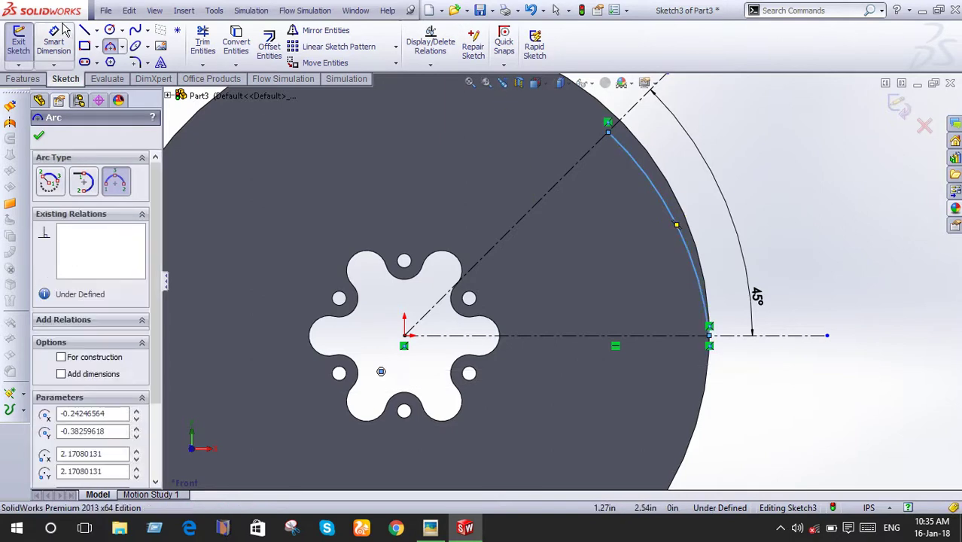
pyautogui.click(84, 30)
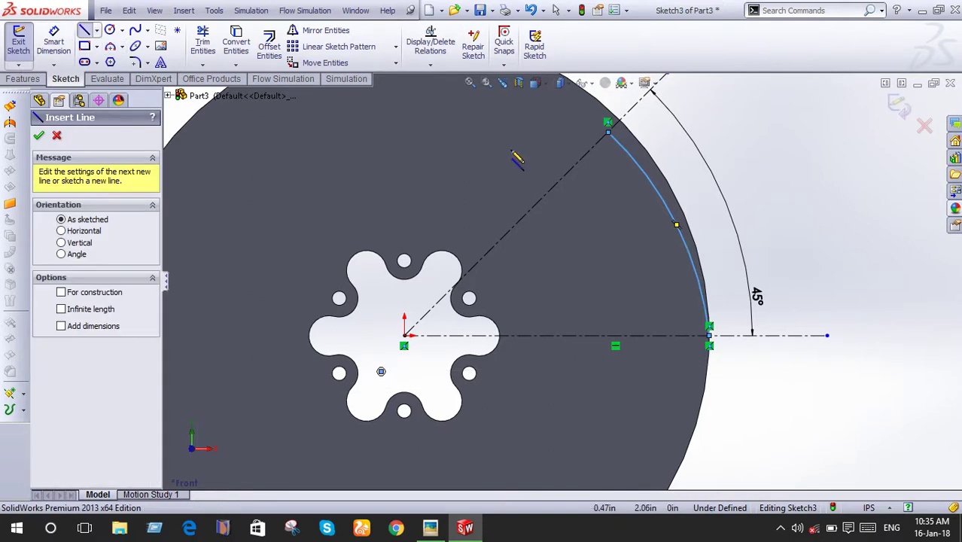
# Draw the blade's upper line from the arc's top end and trim away the unwanted line piece
pyautogui.click(627, 154)
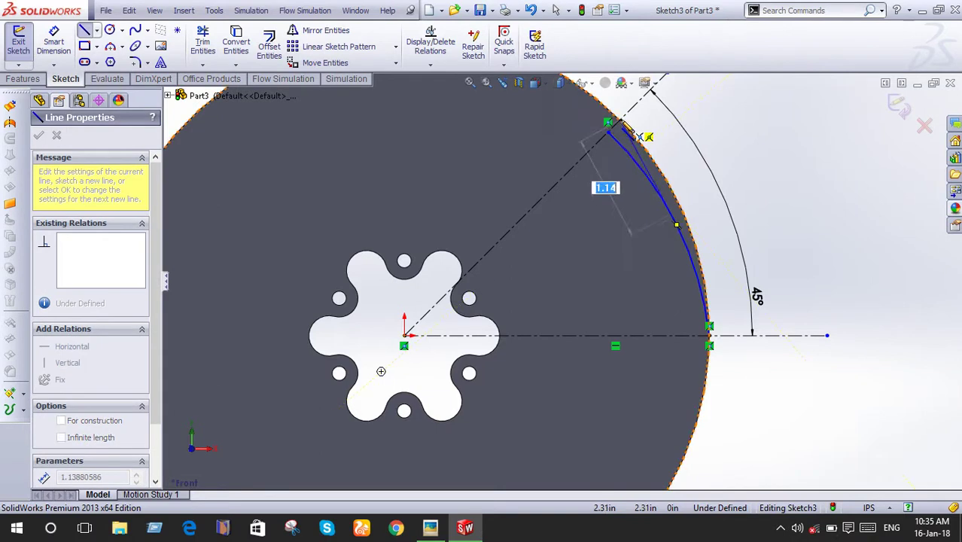
pyautogui.scroll(-2, 627, 158)
pyautogui.scroll(-2, 625, 162)
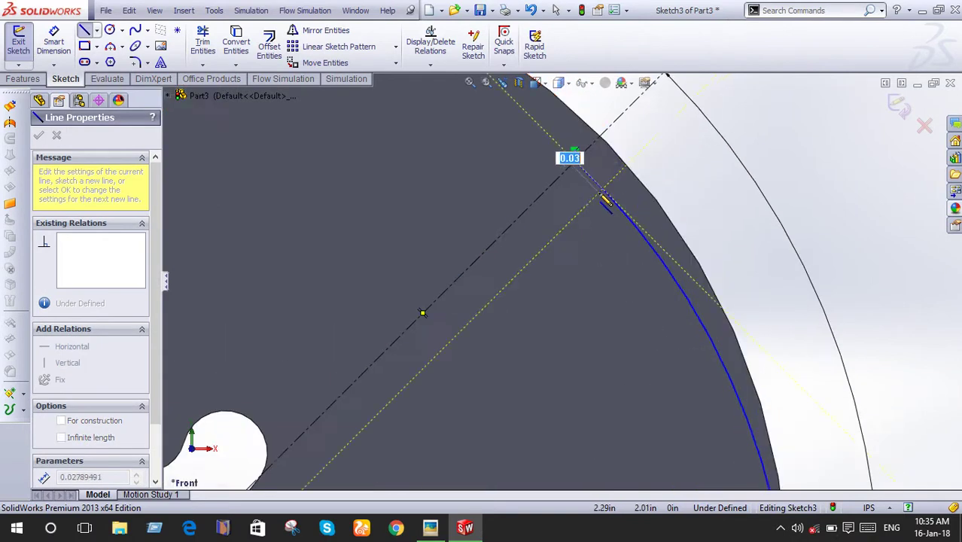
pyautogui.press('Escape')
pyautogui.press('Escape')
pyautogui.click(86, 32)
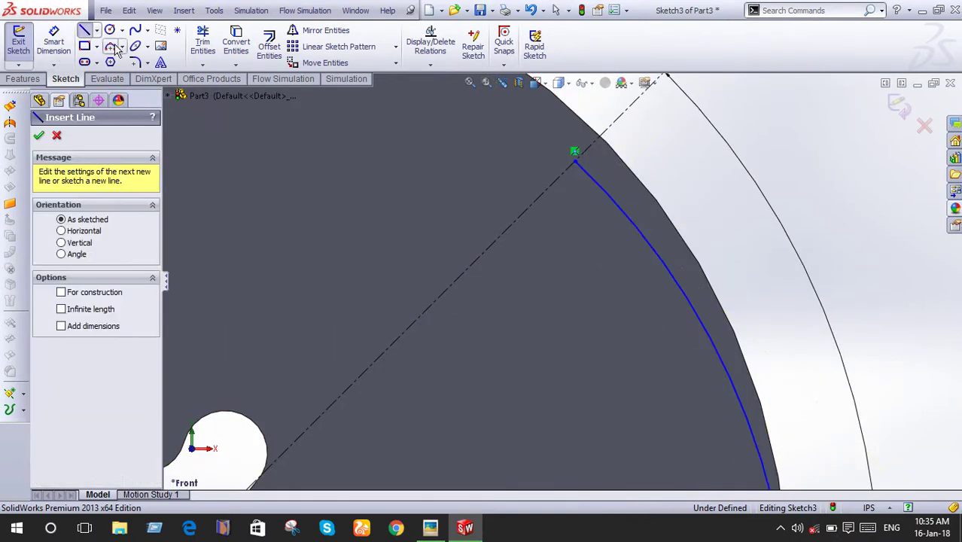
pyautogui.click(719, 355)
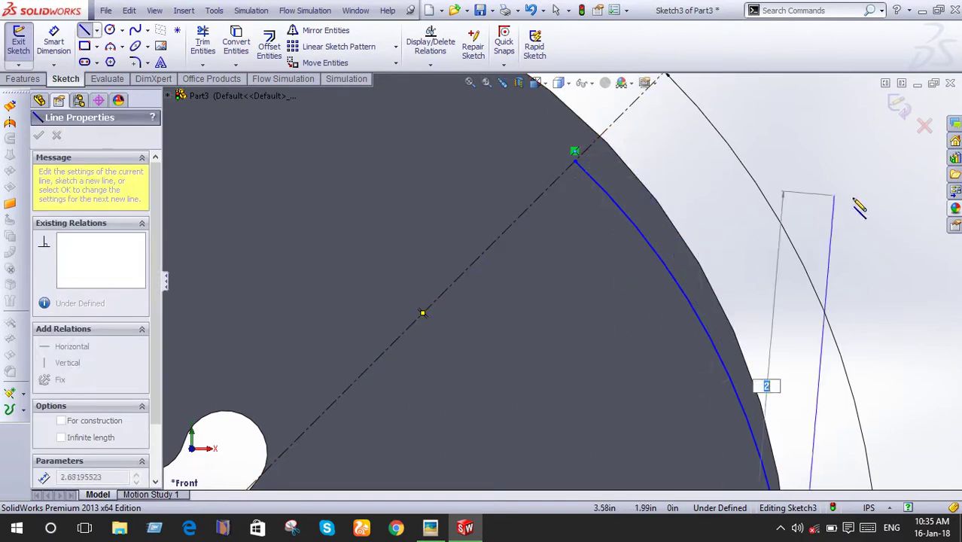
pyautogui.press('Escape')
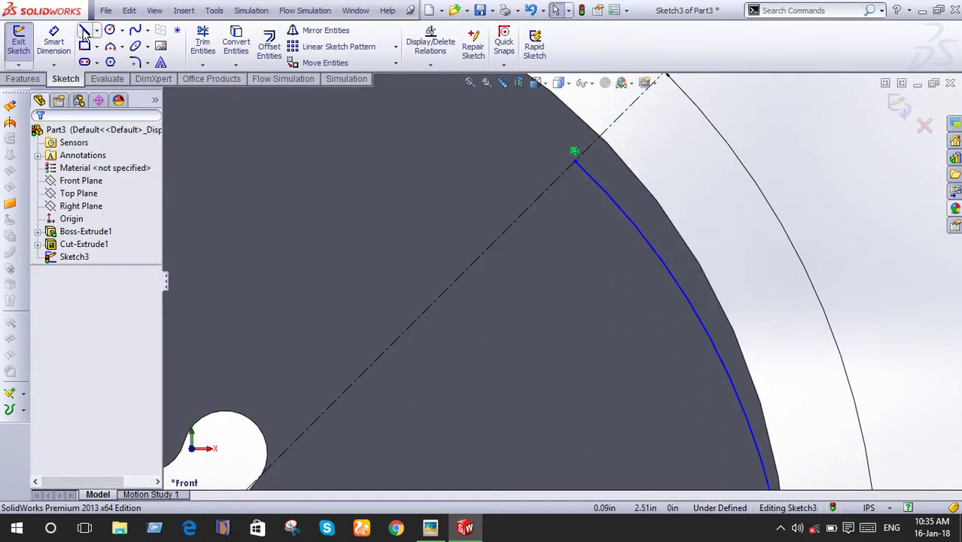
pyautogui.click(85, 31)
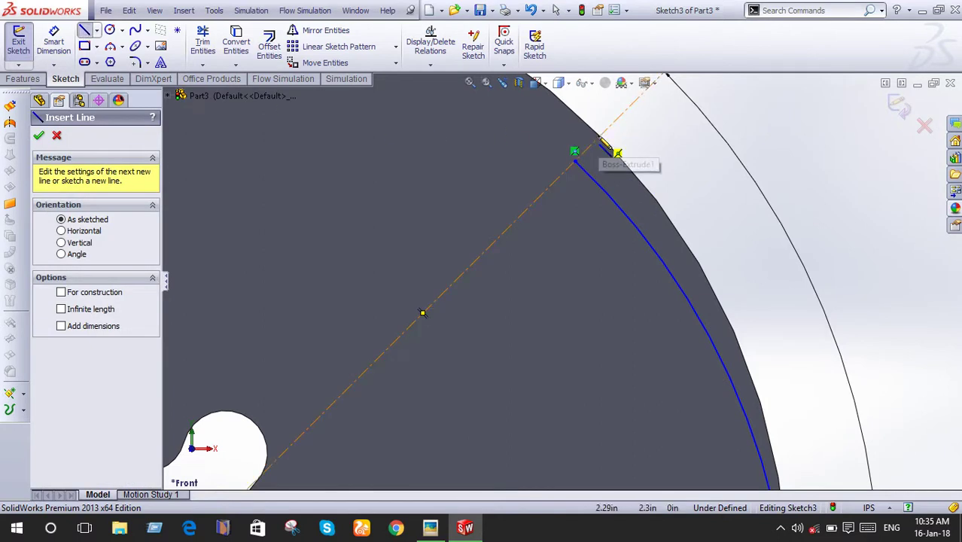
pyautogui.click(574, 152)
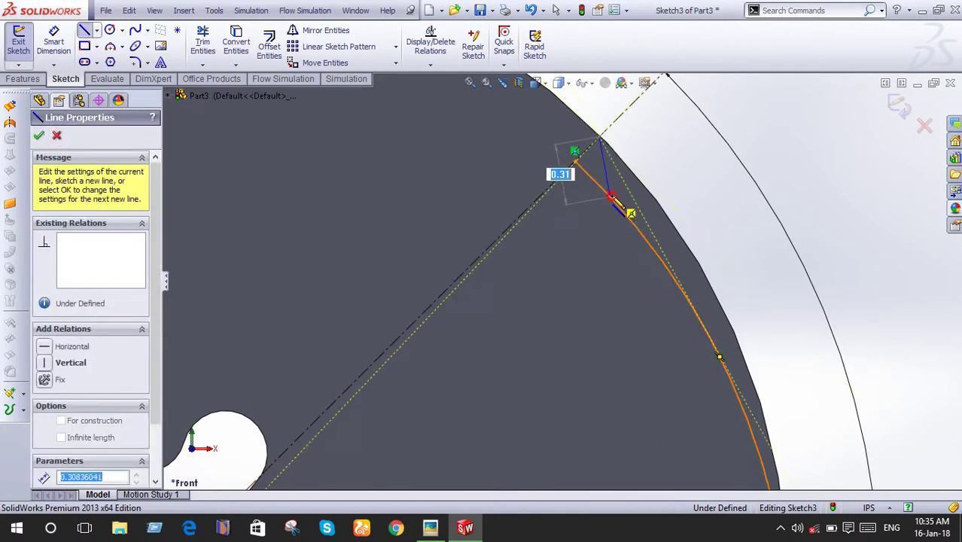
pyautogui.rightClick(651, 165)
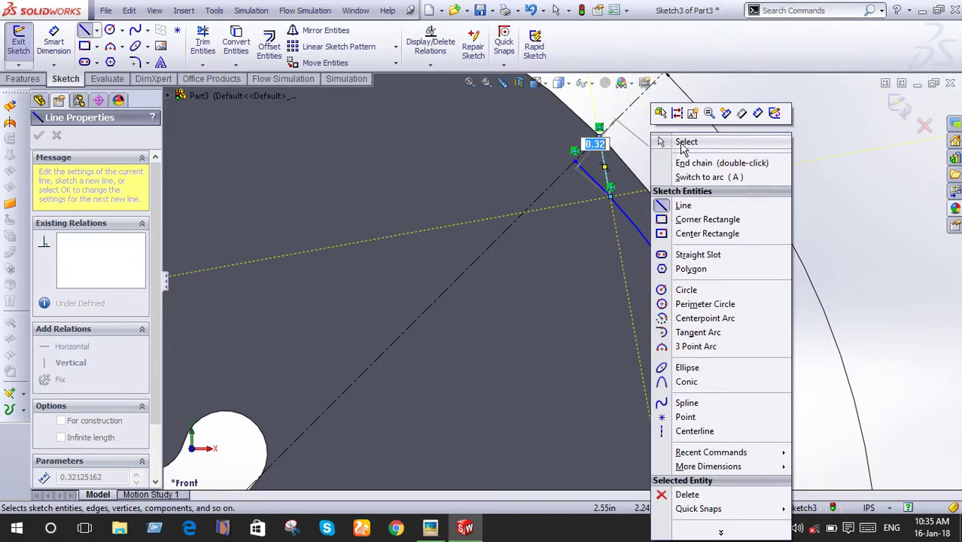
pyautogui.click(681, 142)
pyautogui.click(203, 41)
pyautogui.moveTo(583, 236); pyautogui.dragTo(590, 175)
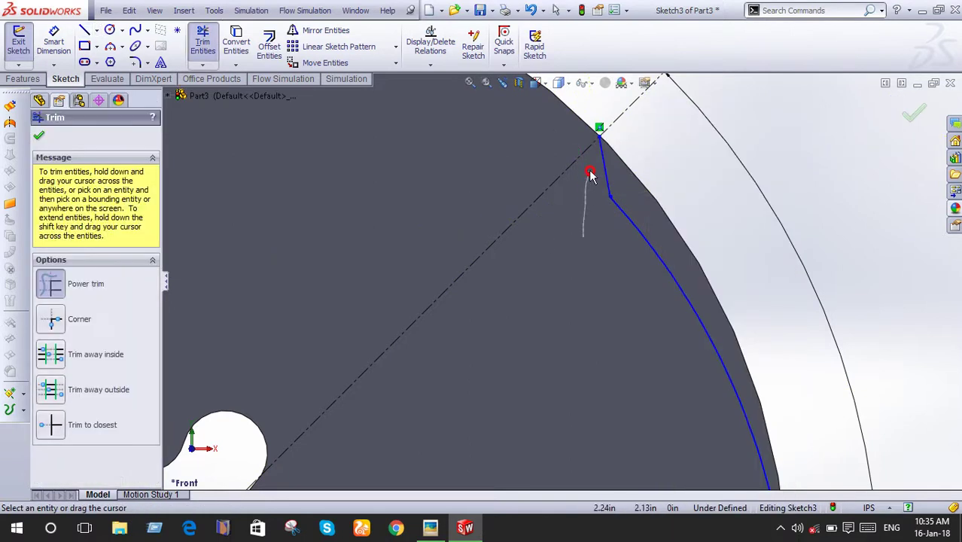
# Close the blade profile with a line from the rim corner to the arc's lower end
pyautogui.click(85, 30)
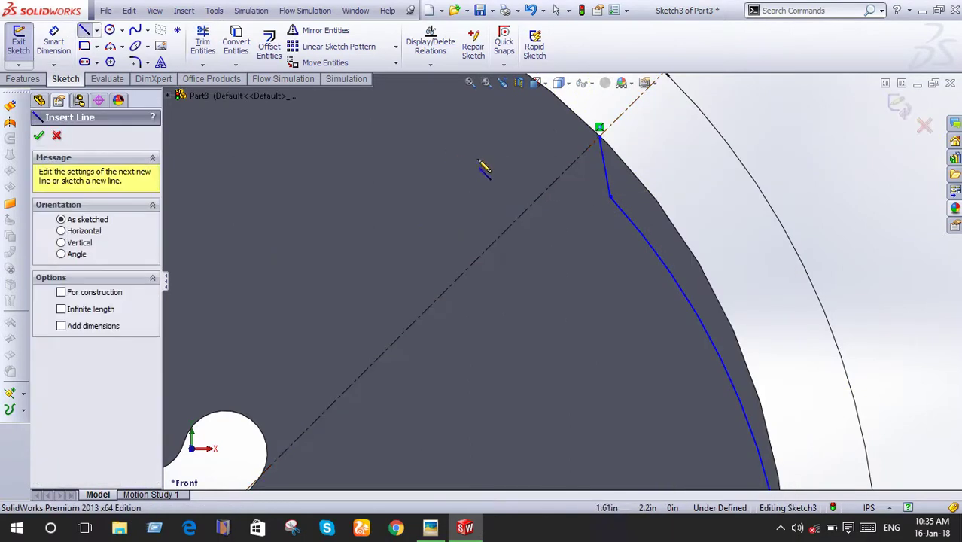
pyautogui.click(599, 138)
pyautogui.scroll(3, 628, 188)
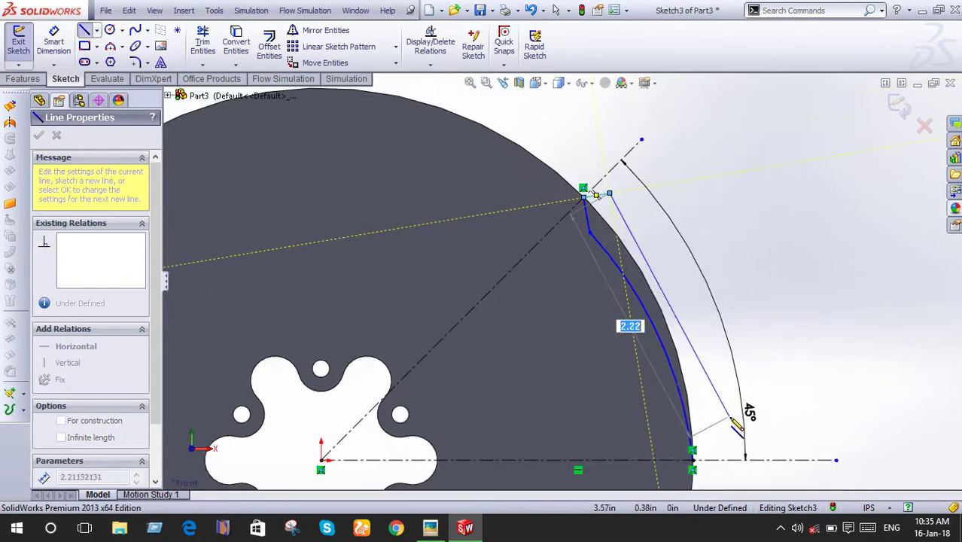
pyautogui.click(729, 416)
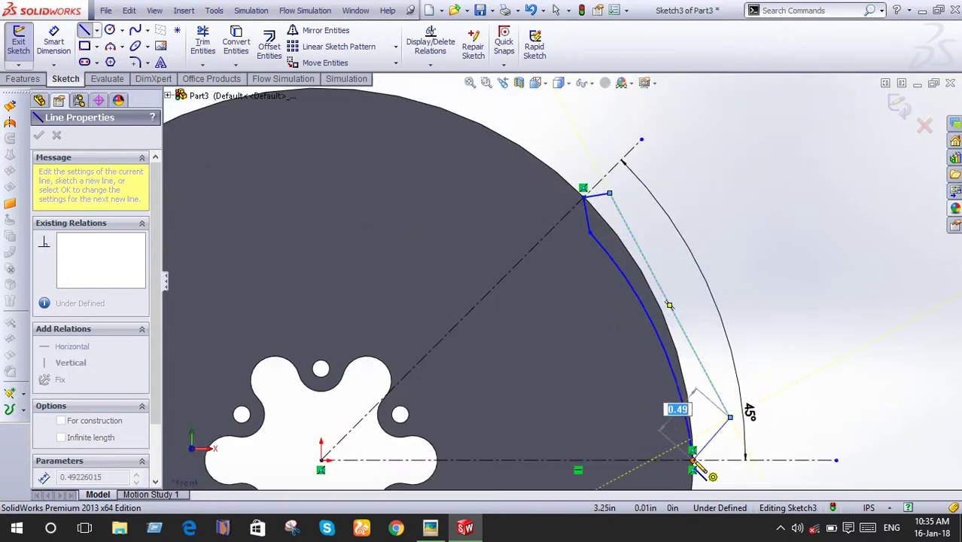
pyautogui.rightClick(698, 466)
pyautogui.click(711, 176)
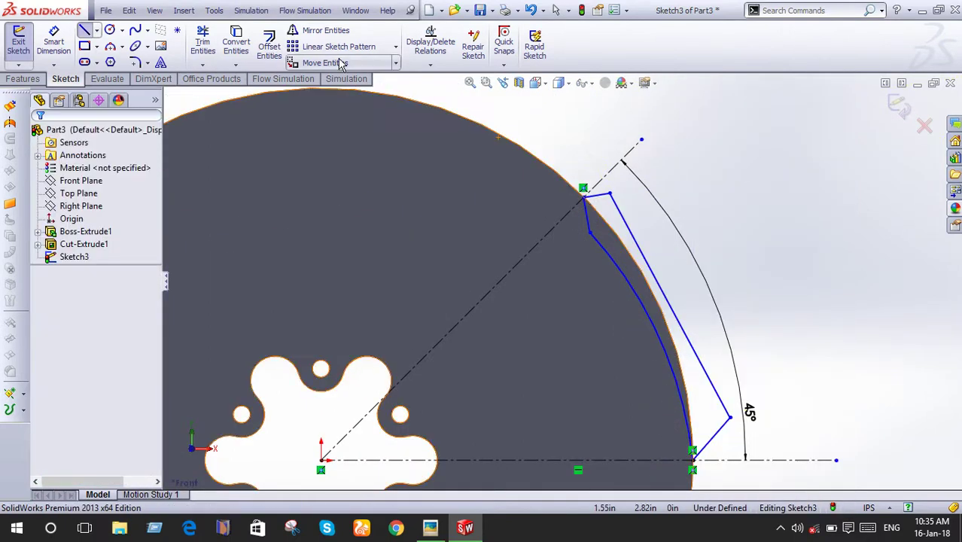
# Extrude-cut the blade profile Blind 0.10in into the disc as Cut-Extrude2
pyautogui.click(22, 79)
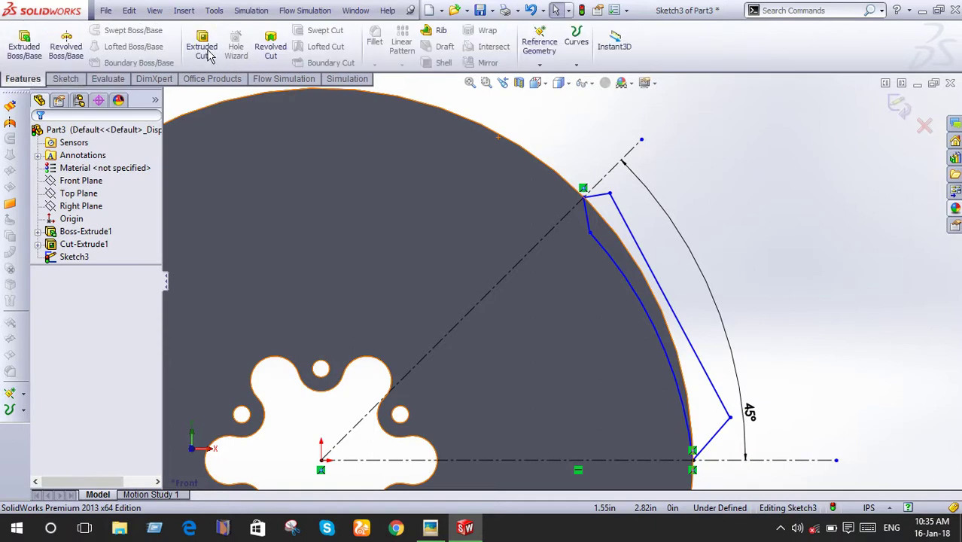
pyautogui.click(201, 46)
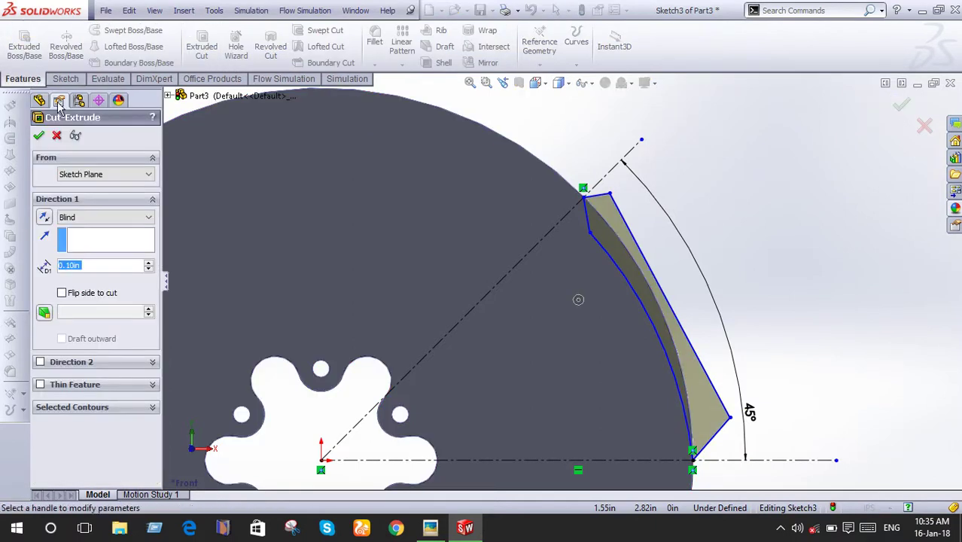
pyautogui.click(40, 137)
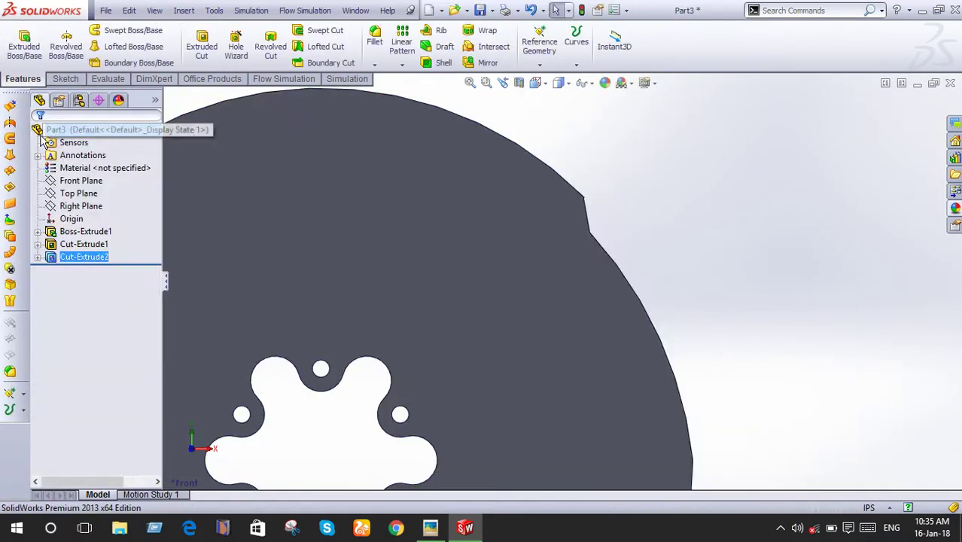
pyautogui.scroll(2, 656, 158)
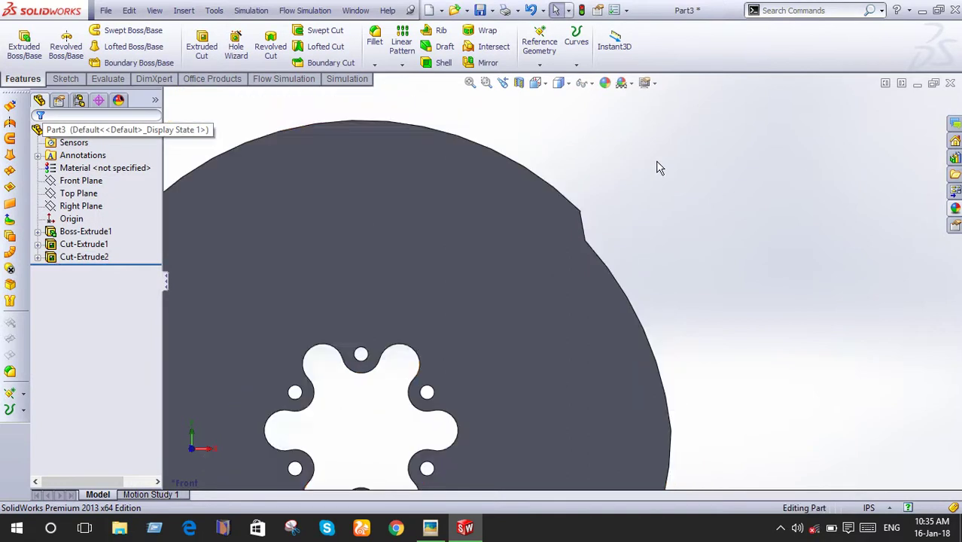
# Set up a circular pattern about the disc's outer edge, repeating Cut-Extrude2
pyautogui.click(402, 67)
pyautogui.click(441, 92)
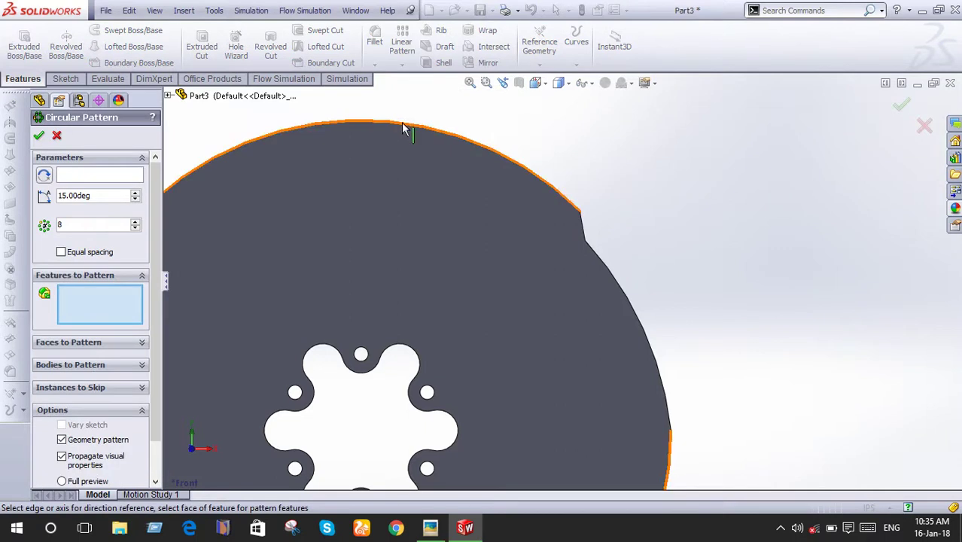
pyautogui.click(124, 179)
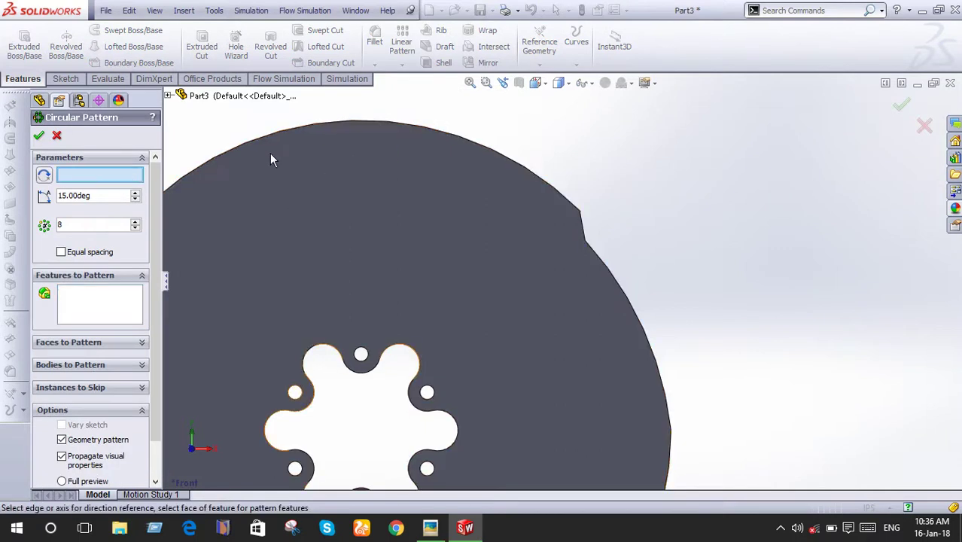
pyautogui.click(271, 134)
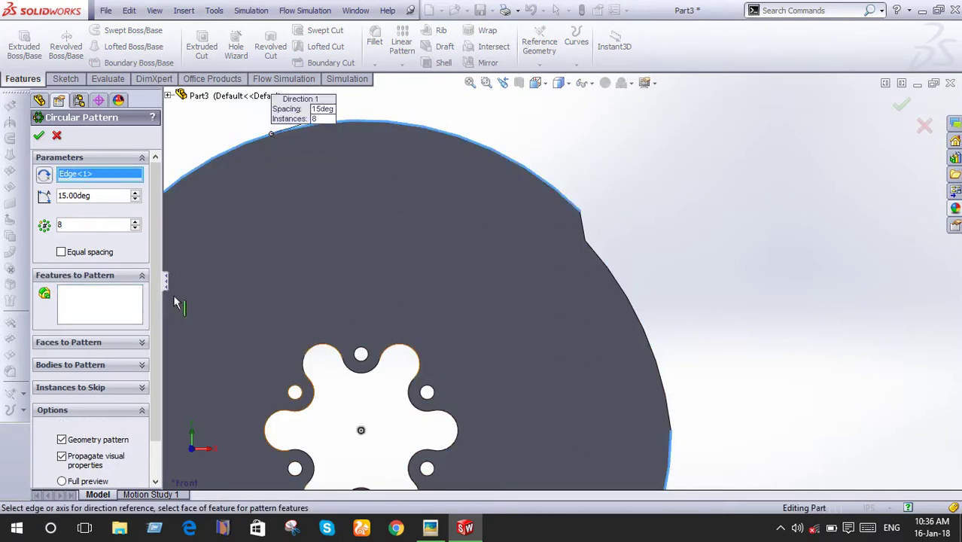
pyautogui.click(104, 315)
pyautogui.scroll(3, 623, 242)
pyautogui.moveTo(622, 243); pyautogui.dragTo(579, 269, button='middle')
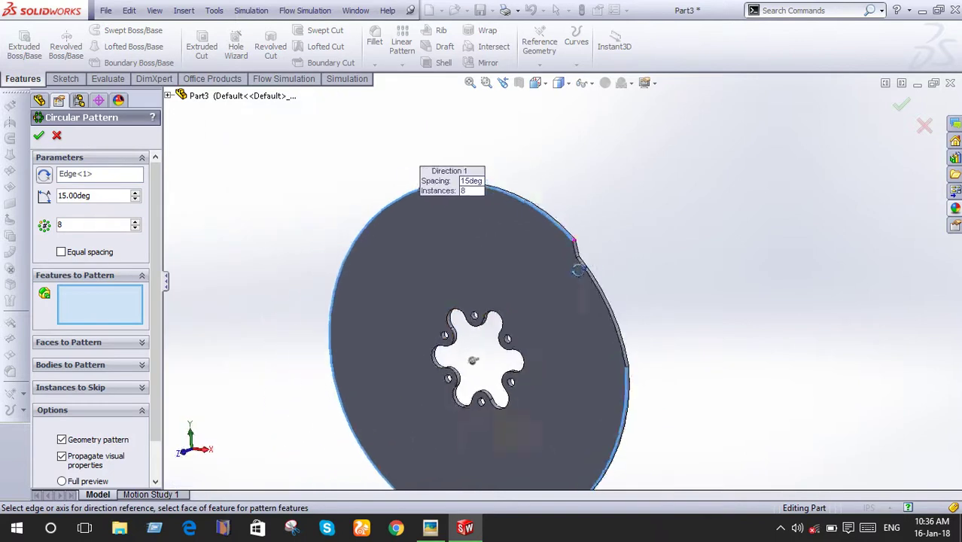
pyautogui.scroll(-2, 579, 269)
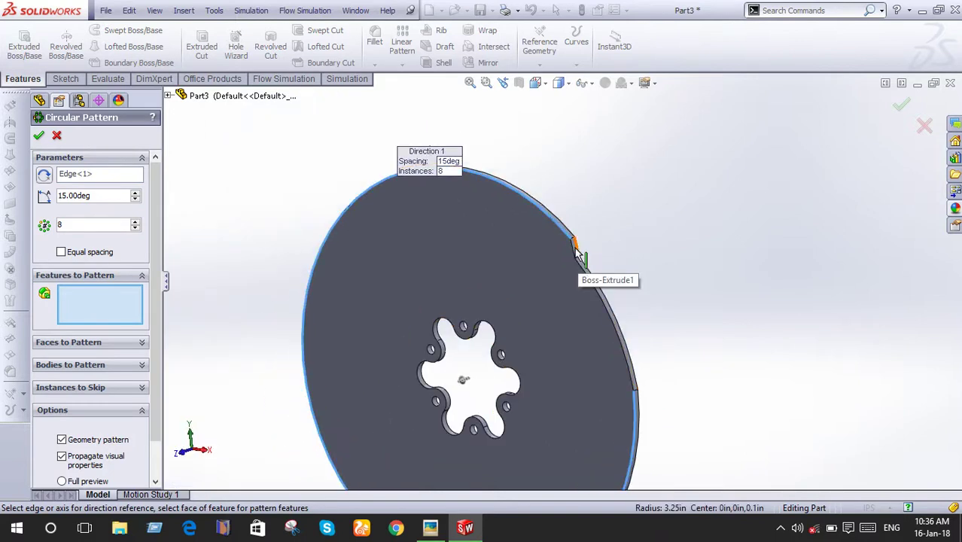
pyautogui.scroll(-2, 579, 257)
pyautogui.scroll(-2, 576, 259)
pyautogui.click(563, 267)
pyautogui.scroll(2, 563, 268)
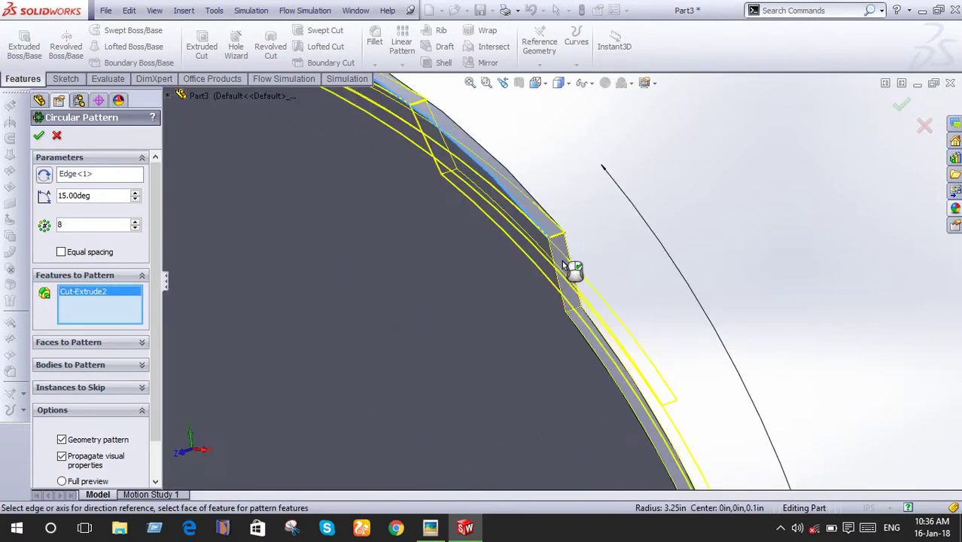
pyautogui.scroll(2, 563, 267)
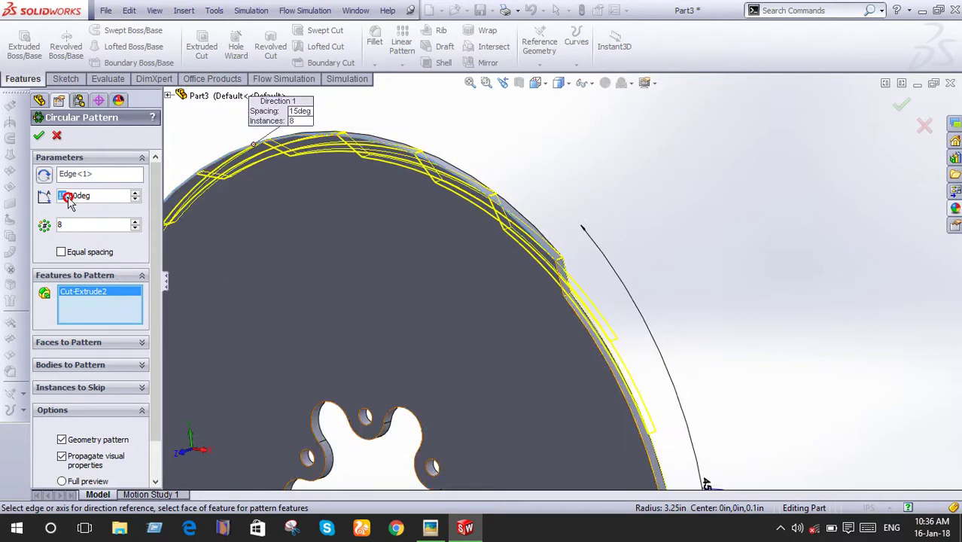
# Space the copies 45° apart with 8 instances and confirm CirPattern1
pyautogui.write('455')
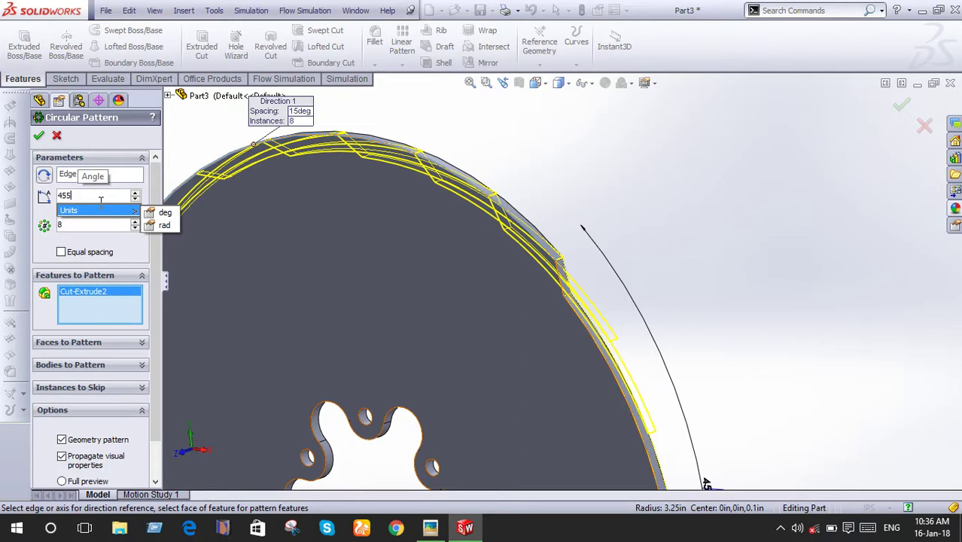
pyautogui.press('BackSpace')
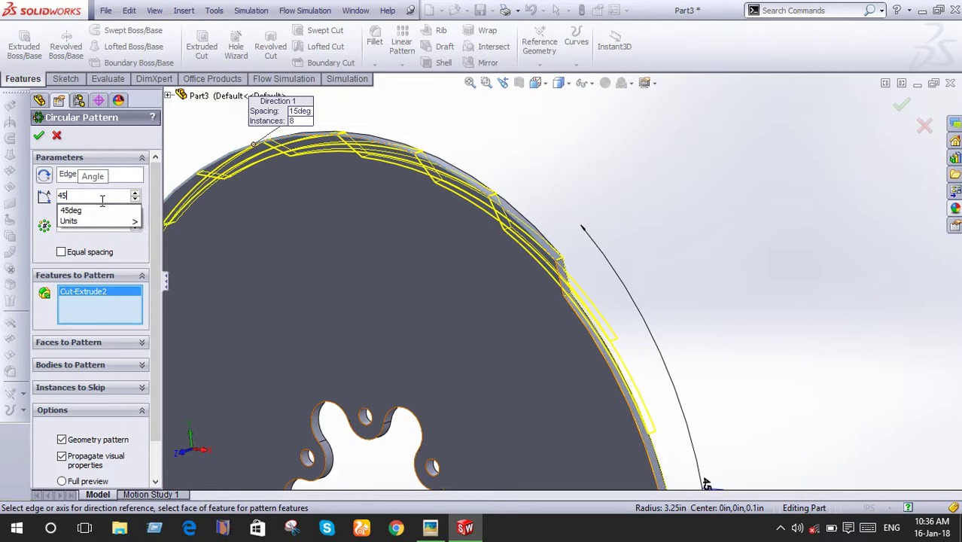
pyautogui.press('Return')
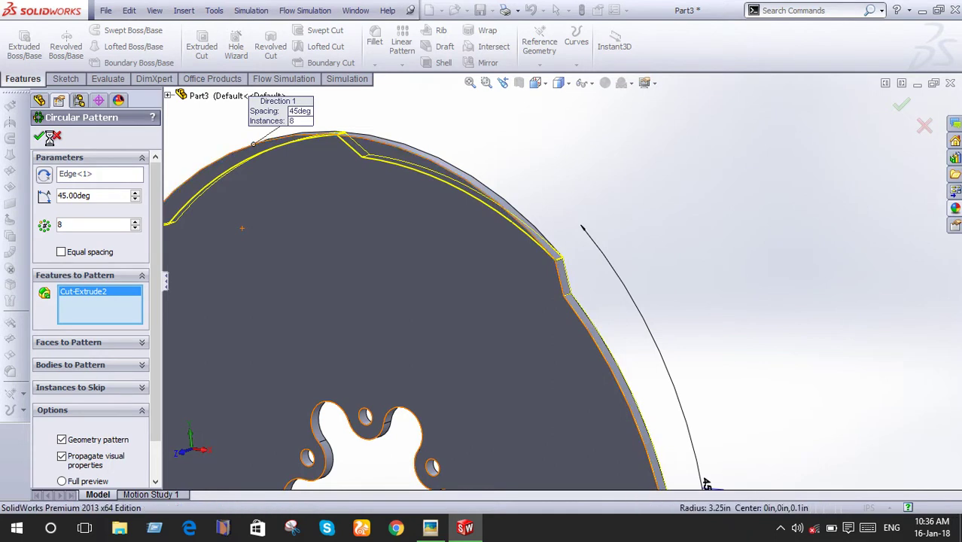
pyautogui.press('Return')
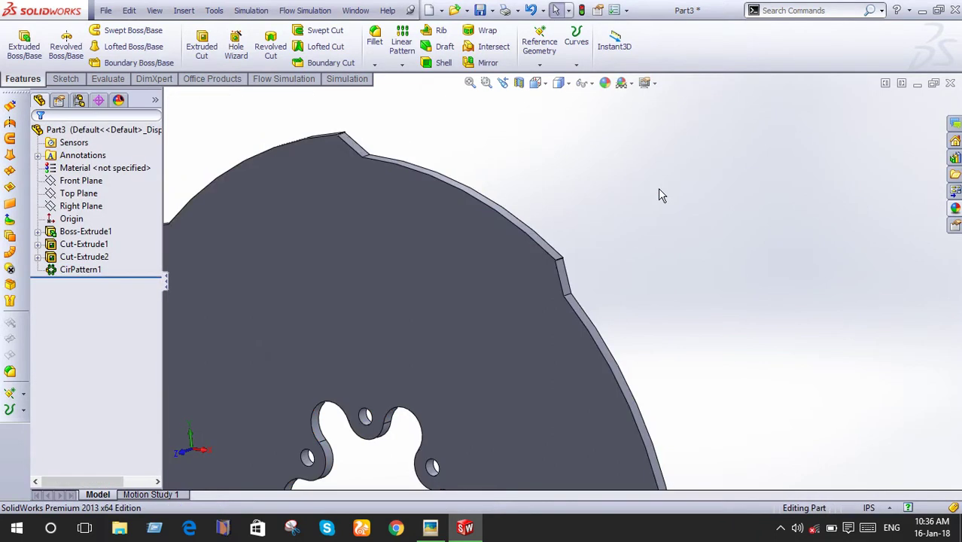
# View the disc from the front and start a new sketch on its front face
pyautogui.press('space')
pyautogui.click(479, 256)
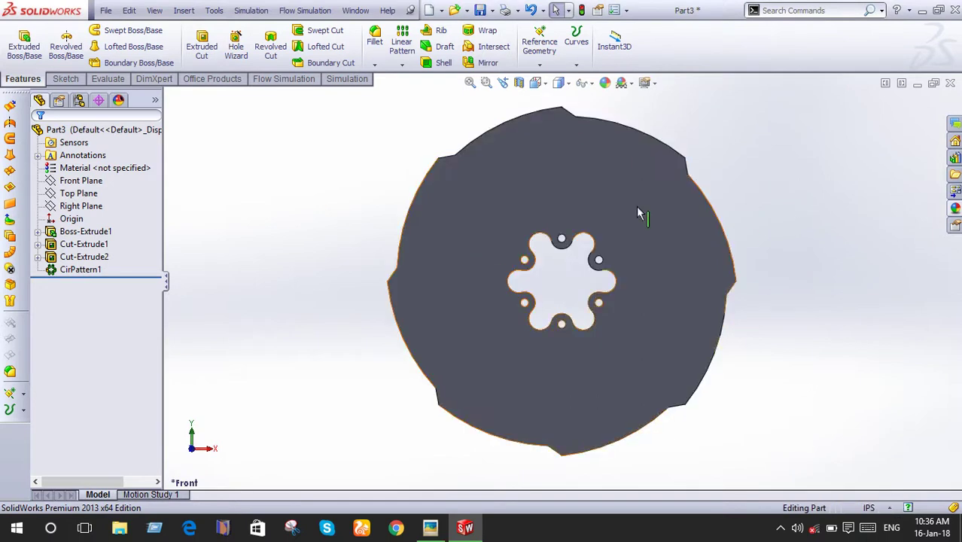
pyautogui.click(636, 206)
pyautogui.click(692, 162)
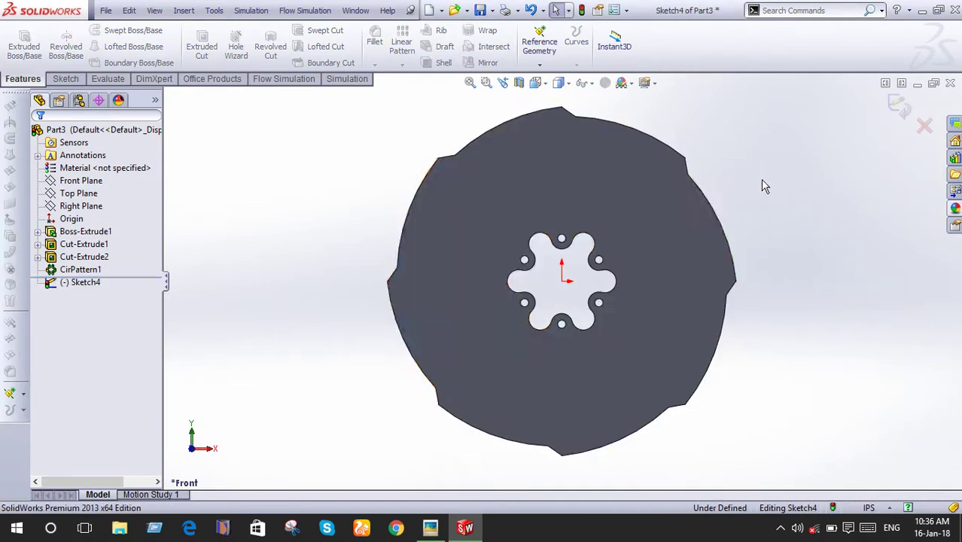
pyautogui.click(66, 80)
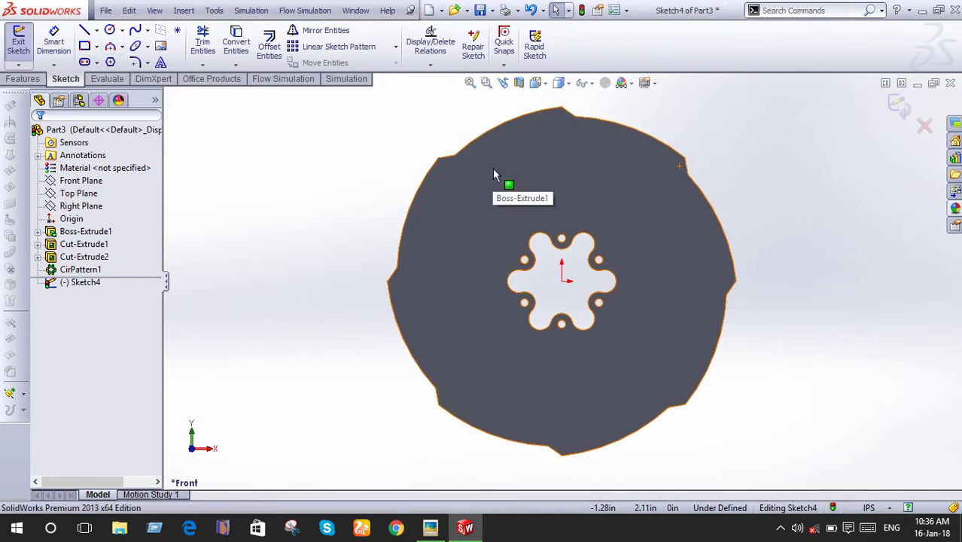
# Draw the blade's first three-point arc toward the rim and nudge its start point
pyautogui.click(110, 46)
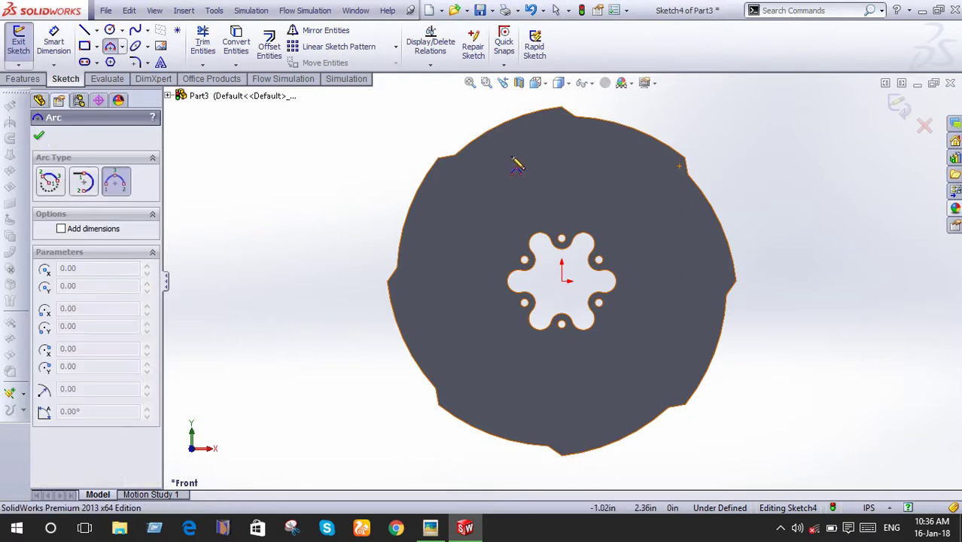
pyautogui.scroll(-2, 498, 147)
pyautogui.scroll(-2, 499, 147)
pyautogui.click(474, 200)
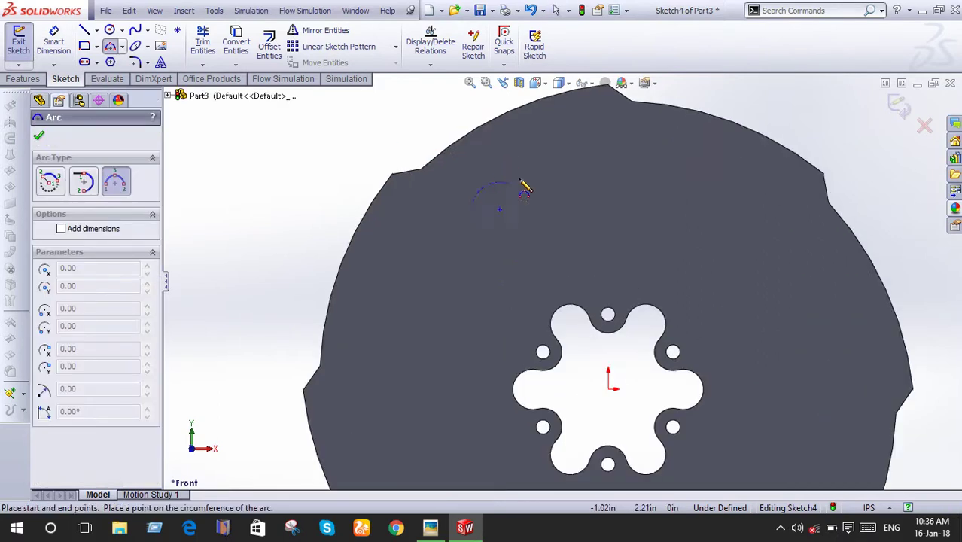
pyautogui.click(613, 137)
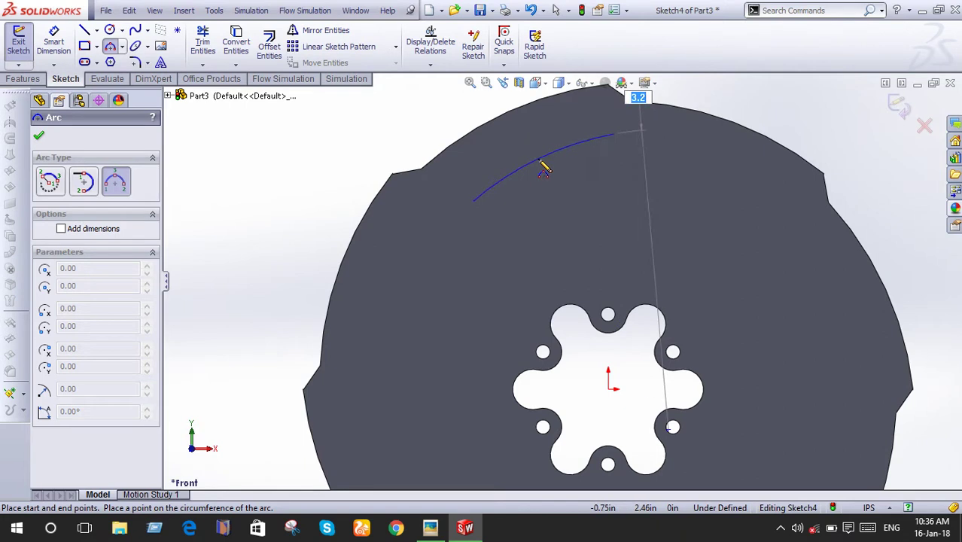
pyautogui.click(540, 164)
pyautogui.rightClick(536, 154)
pyautogui.click(570, 161)
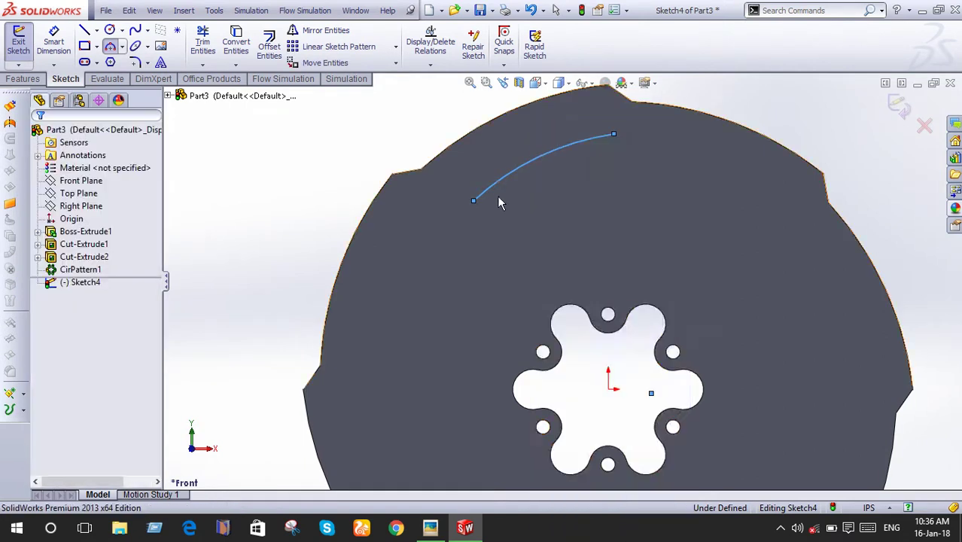
pyautogui.click(472, 200)
pyautogui.moveTo(467, 203); pyautogui.dragTo(468, 200)
# Add a second arc from the first arc's end down toward the hub
pyautogui.click(110, 47)
pyautogui.click(615, 134)
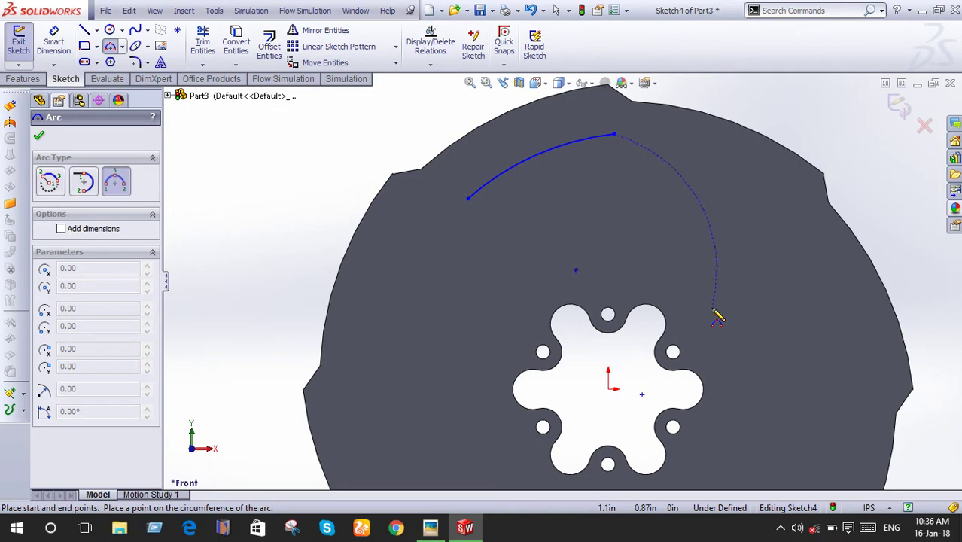
pyautogui.click(690, 216)
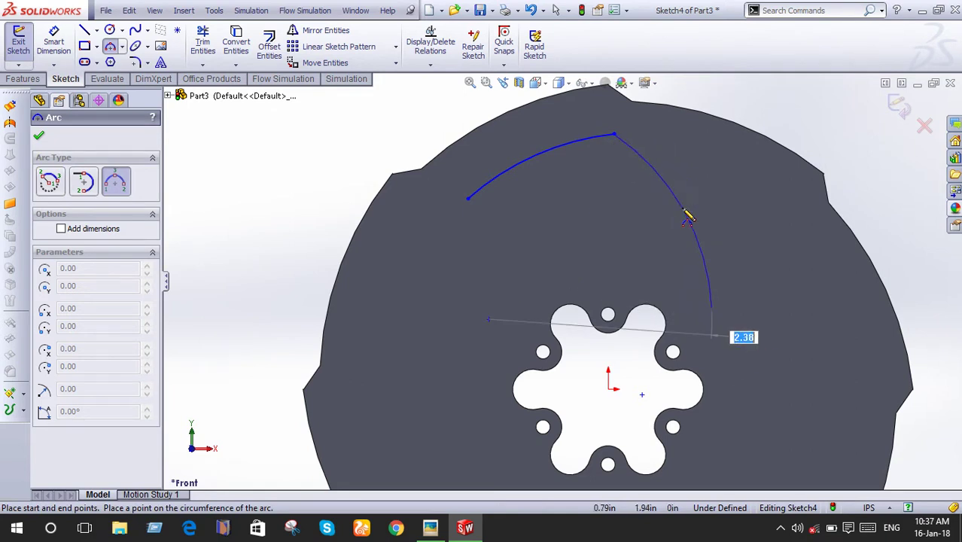
pyautogui.click(687, 216)
pyautogui.rightClick(682, 208)
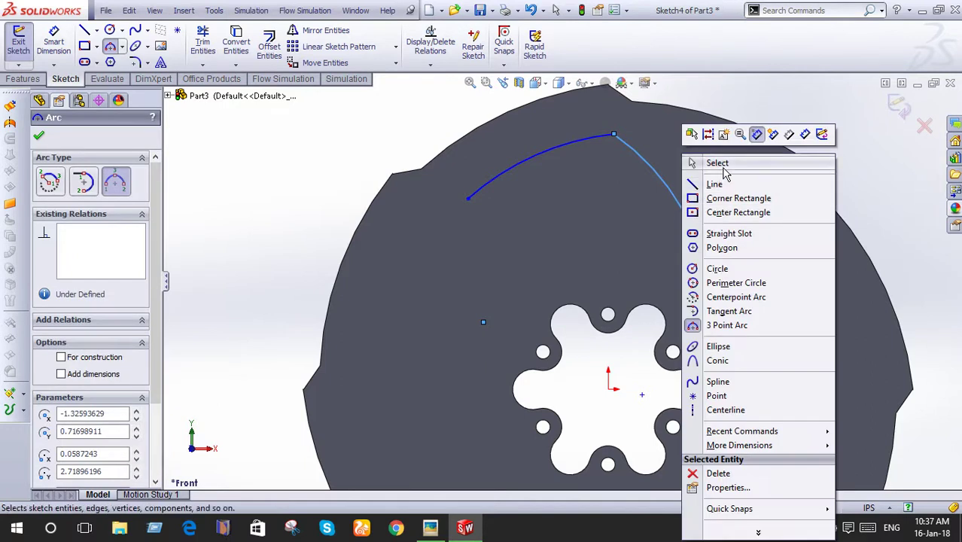
pyautogui.click(721, 168)
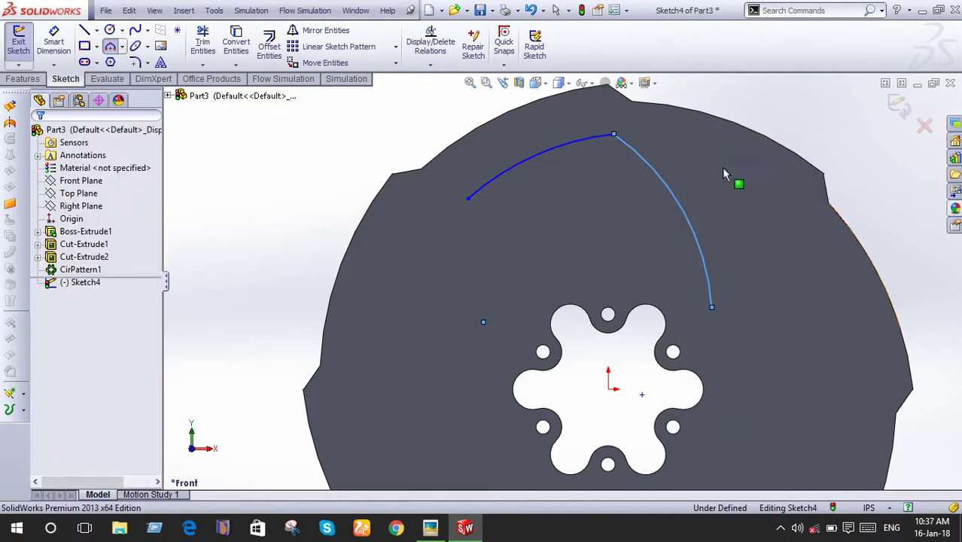
# Close the blade with a third arc joining both free ends, then adjust its lower corner
pyautogui.click(110, 46)
pyautogui.click(468, 200)
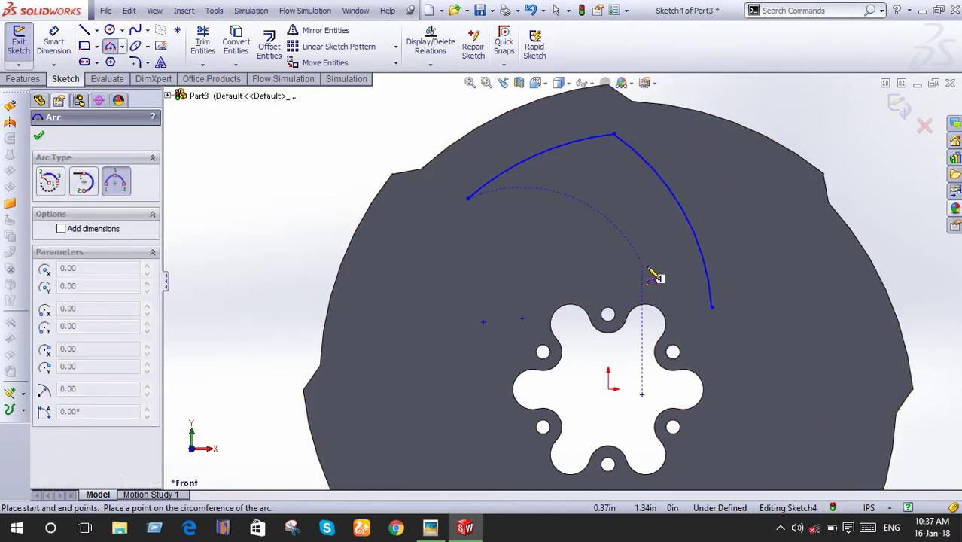
pyautogui.click(712, 306)
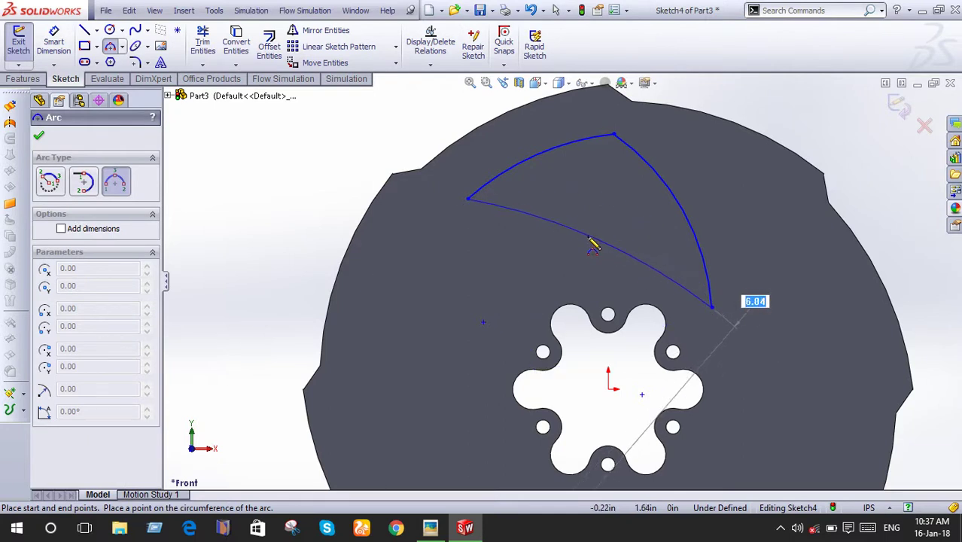
pyautogui.click(598, 238)
pyautogui.rightClick(599, 237)
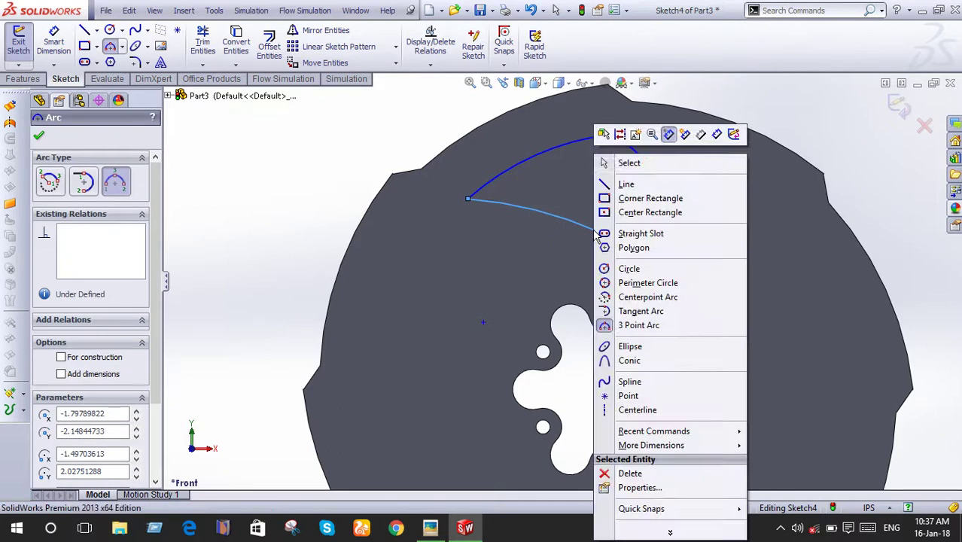
pyautogui.click(627, 161)
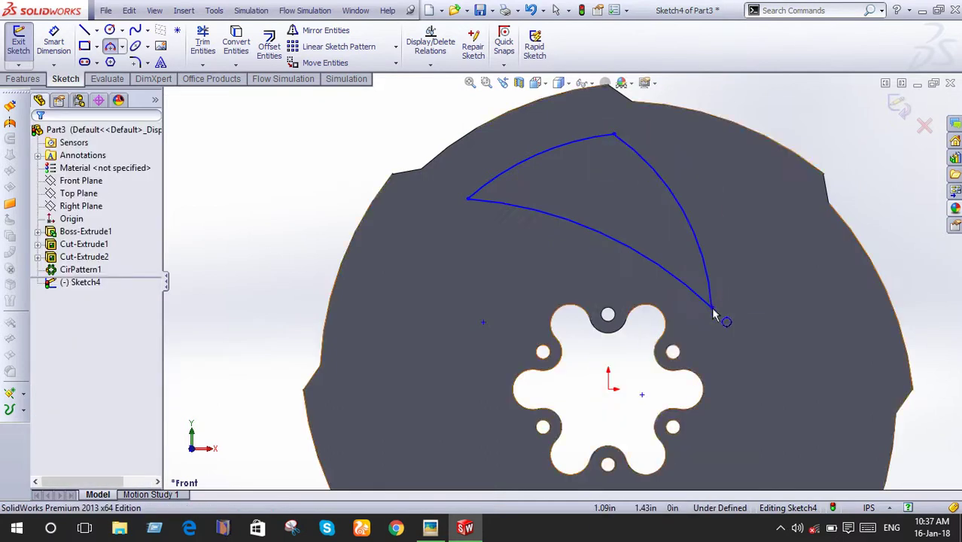
pyautogui.moveTo(711, 310); pyautogui.dragTo(705, 325)
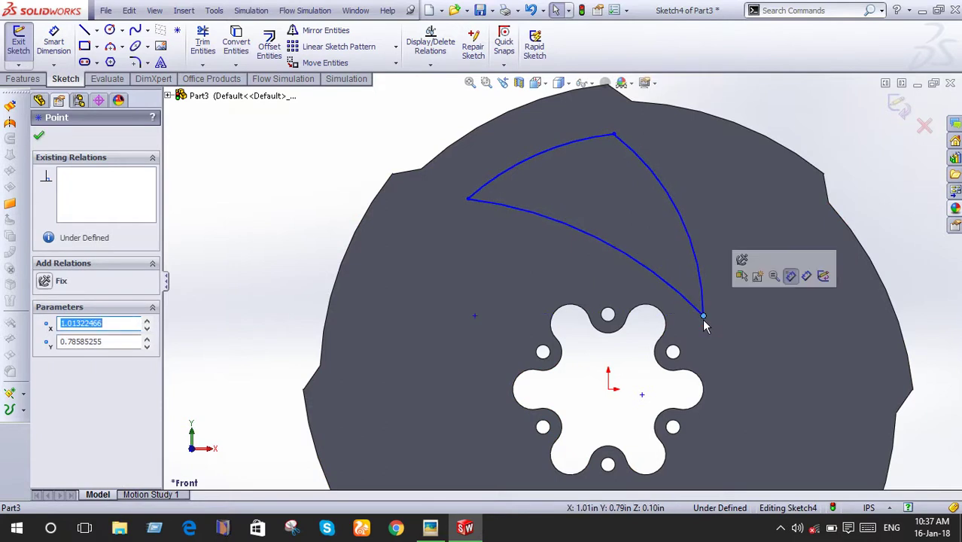
pyautogui.press('z')
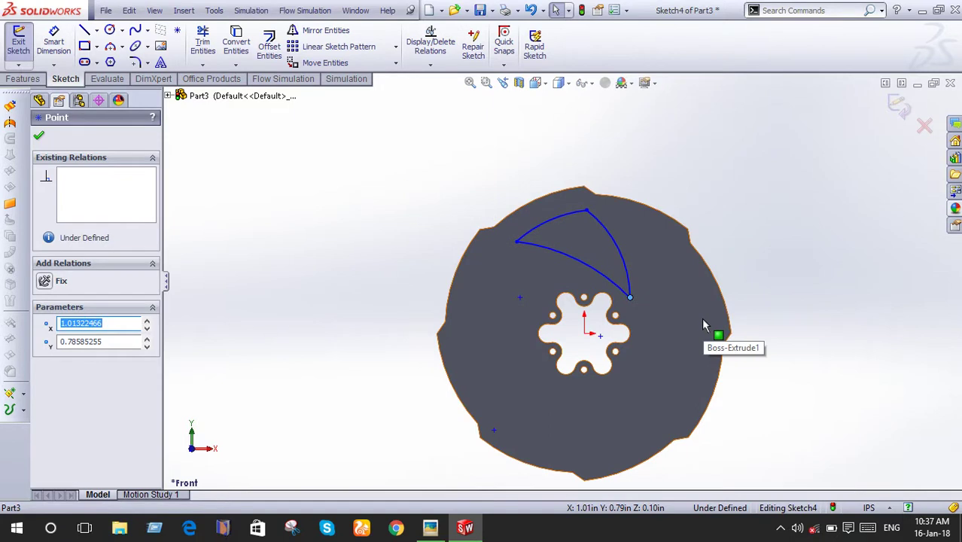
pyautogui.click(397, 51)
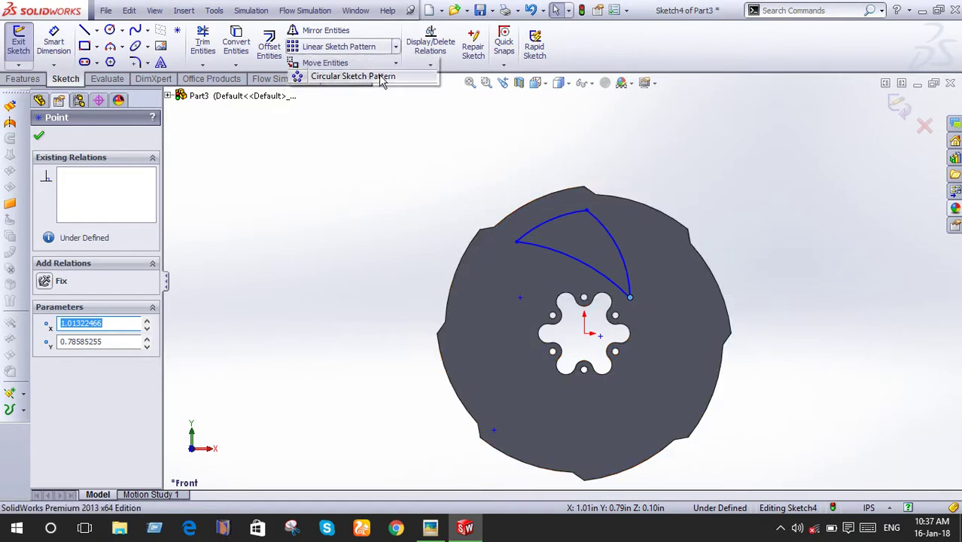
# Draw a large construction circle centred on the origin around the disc
pyautogui.click(380, 75)
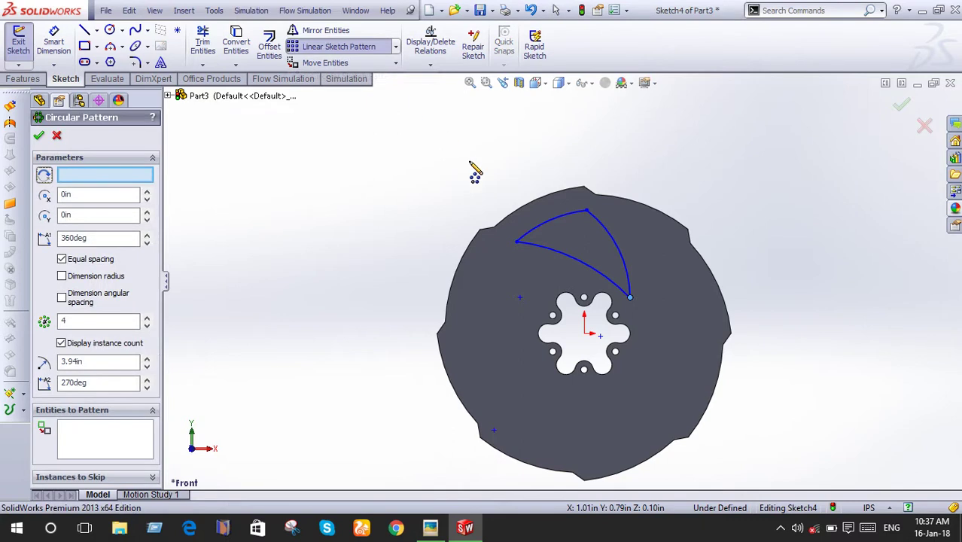
pyautogui.click(58, 137)
pyautogui.click(109, 30)
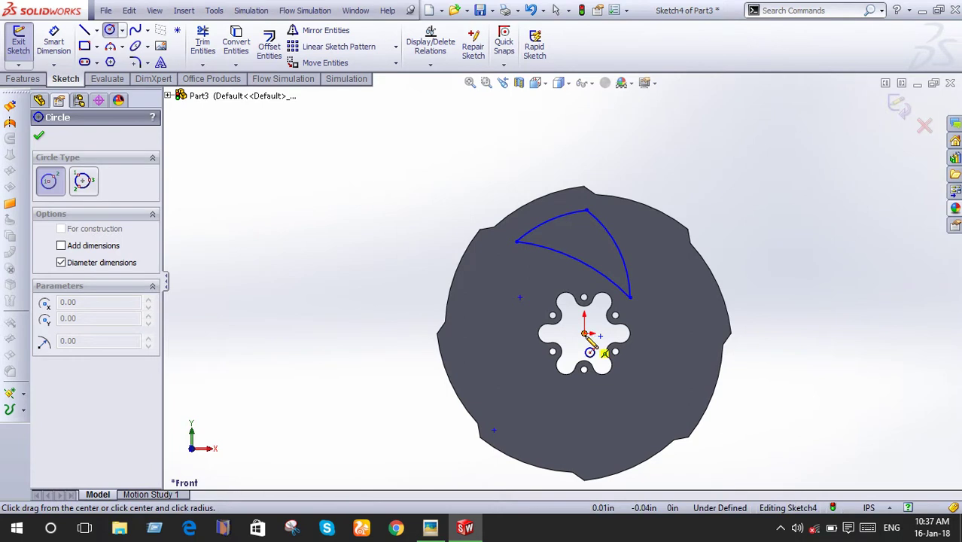
pyautogui.click(584, 332)
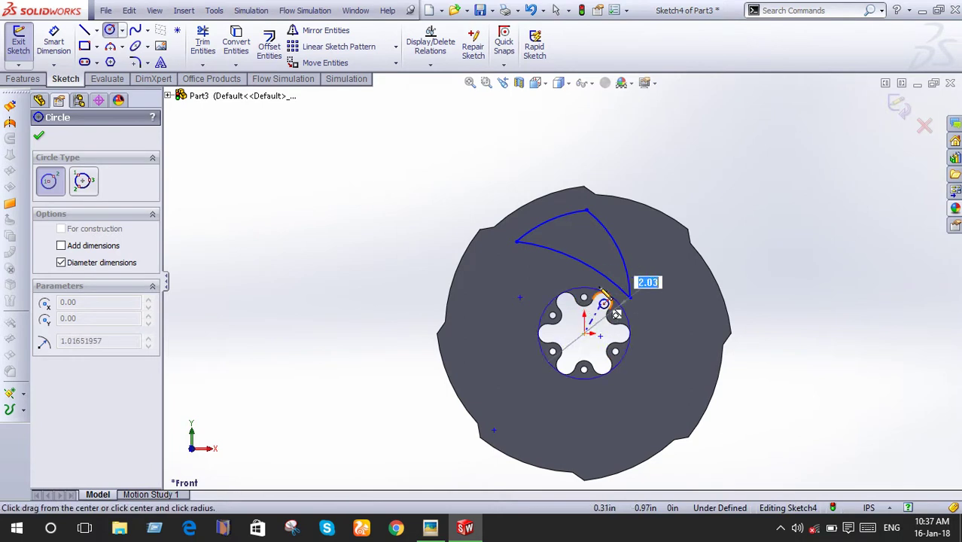
pyautogui.click(580, 153)
pyautogui.rightClick(581, 156)
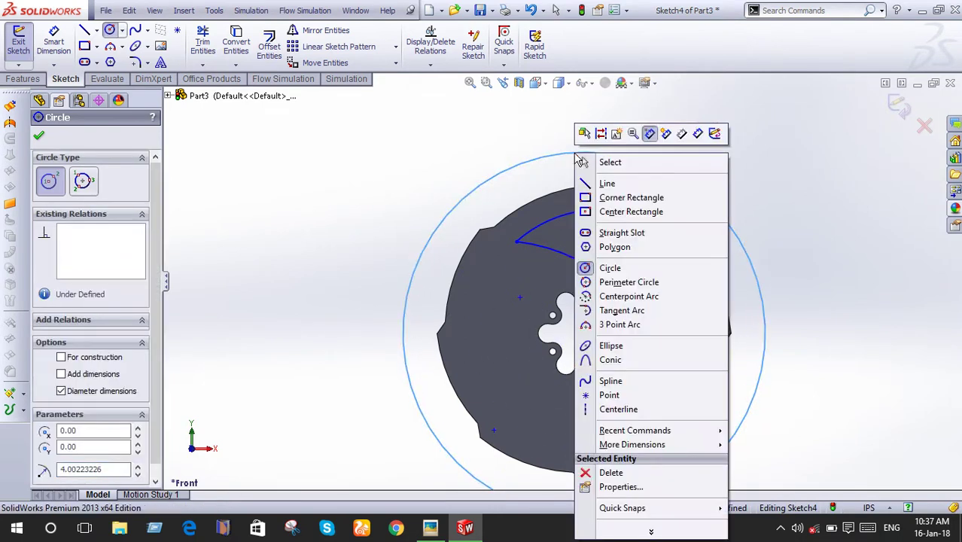
pyautogui.click(599, 134)
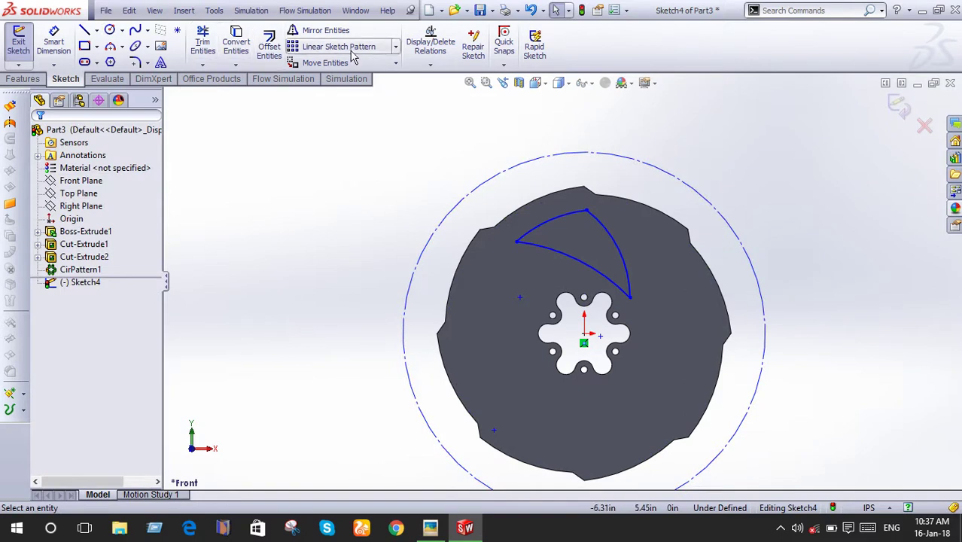
# Try a 6-instance circular sketch pattern of the blade arcs about the origin, then cancel it
pyautogui.click(395, 47)
pyautogui.click(377, 75)
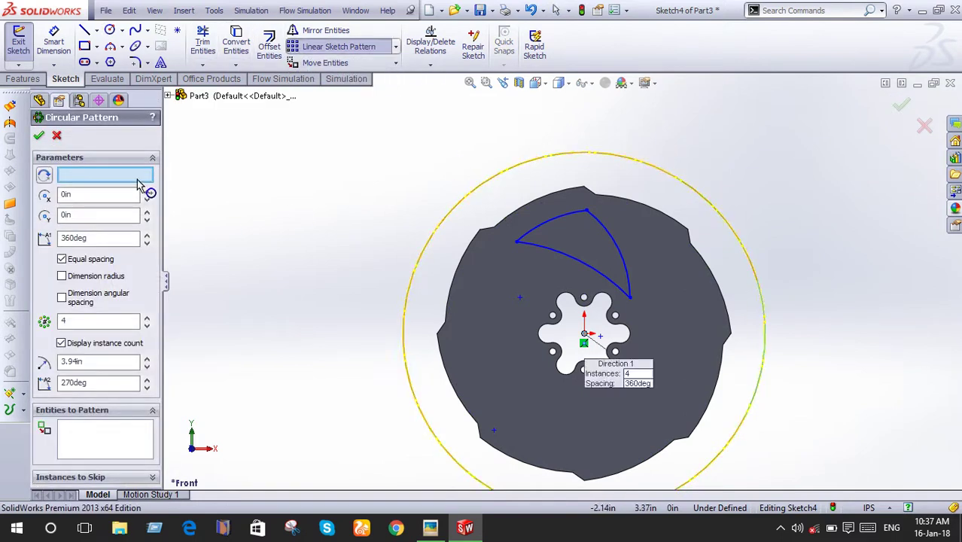
pyautogui.click(443, 221)
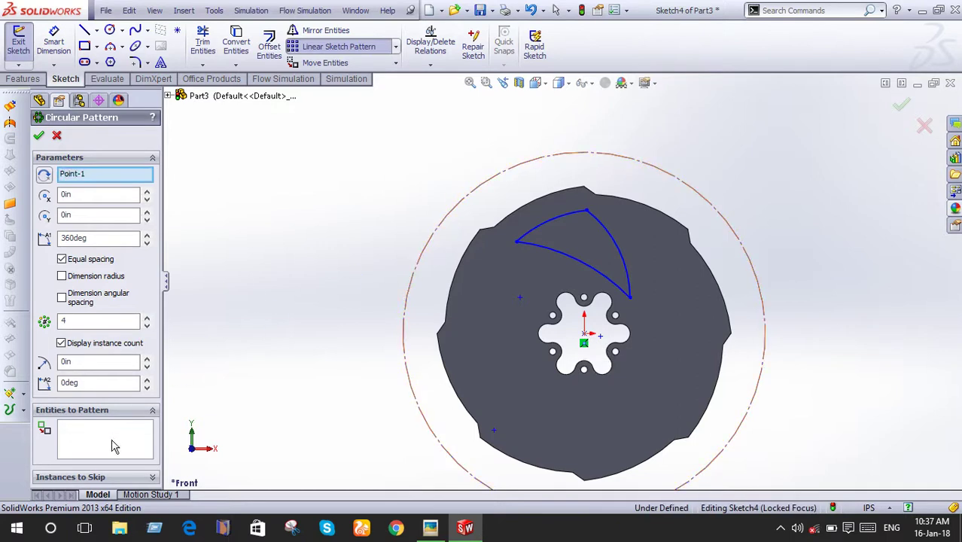
pyautogui.click(558, 221)
pyautogui.click(609, 241)
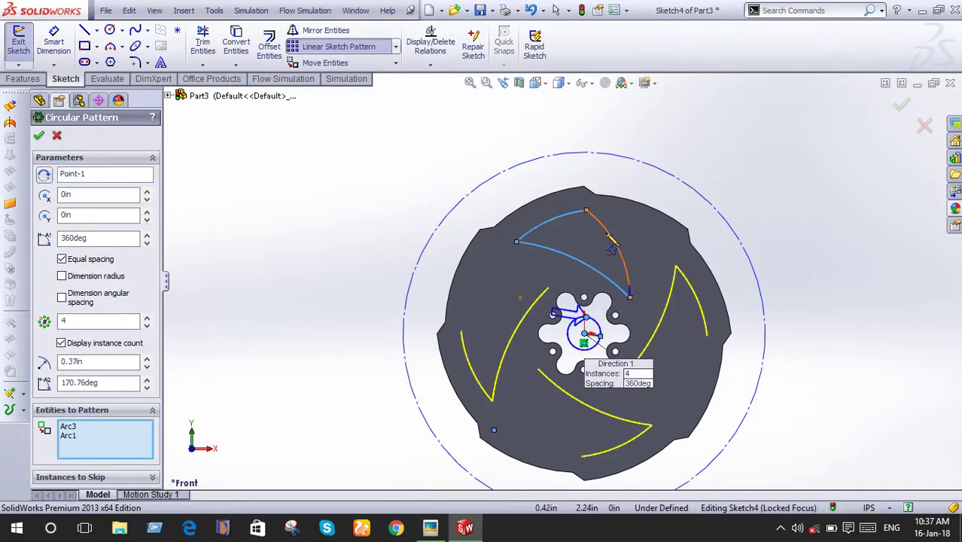
pyautogui.click(615, 242)
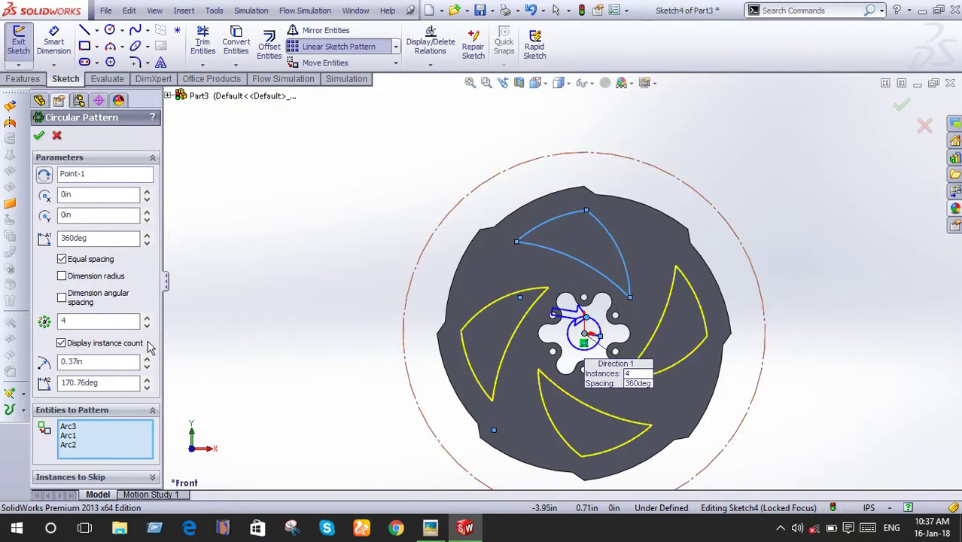
pyautogui.click(147, 318)
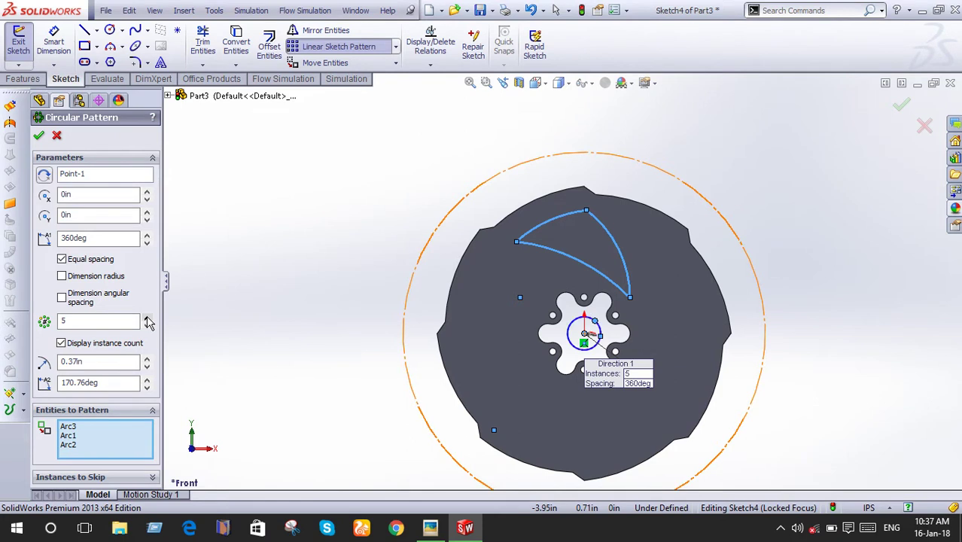
pyautogui.click(148, 318)
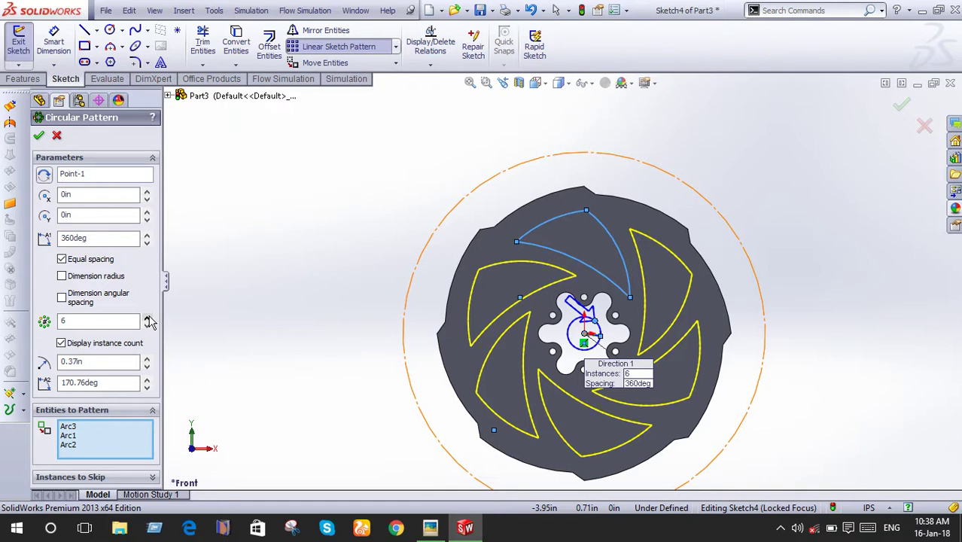
pyautogui.click(57, 135)
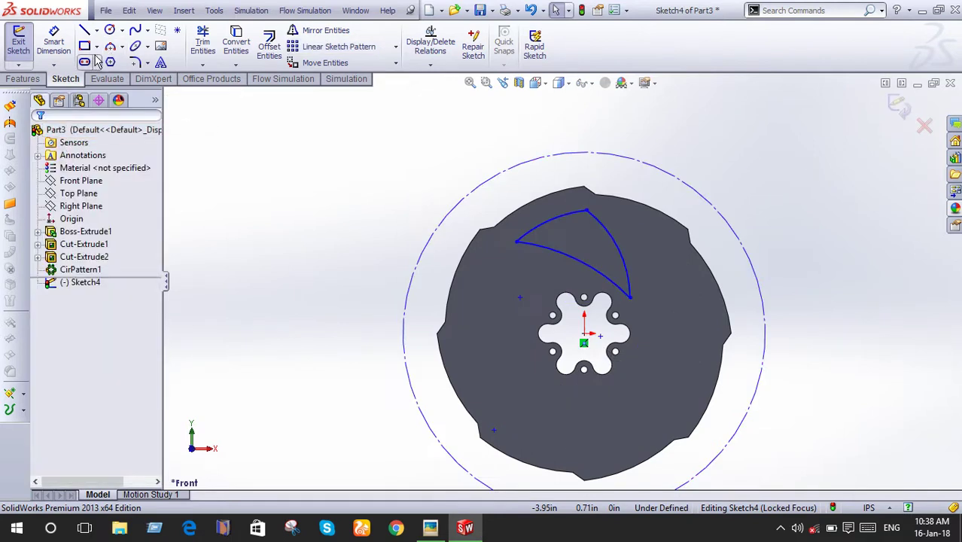
# Fillet the blade's top and left arc corners with a 0.20in sketch fillet
pyautogui.click(133, 63)
pyautogui.scroll(-1, 557, 218)
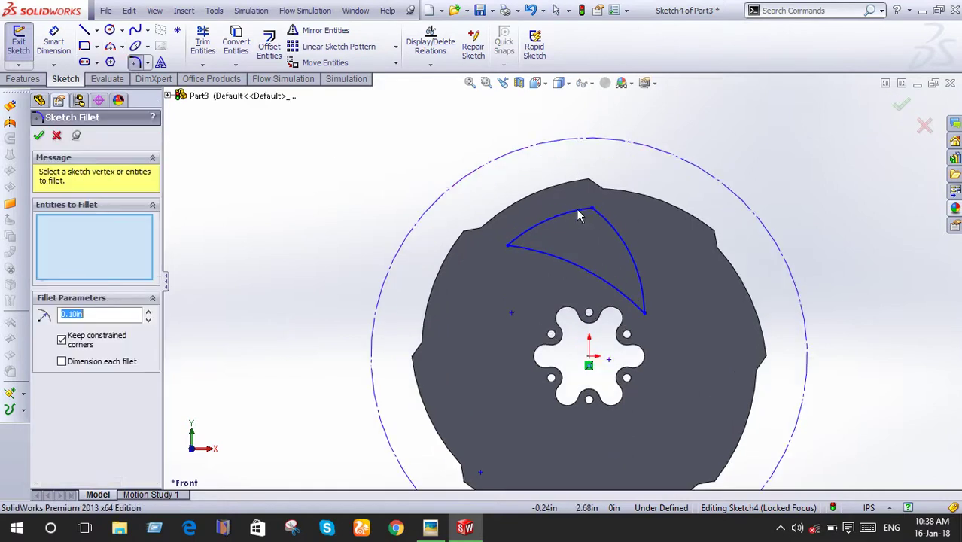
pyautogui.click(581, 210)
pyautogui.click(610, 220)
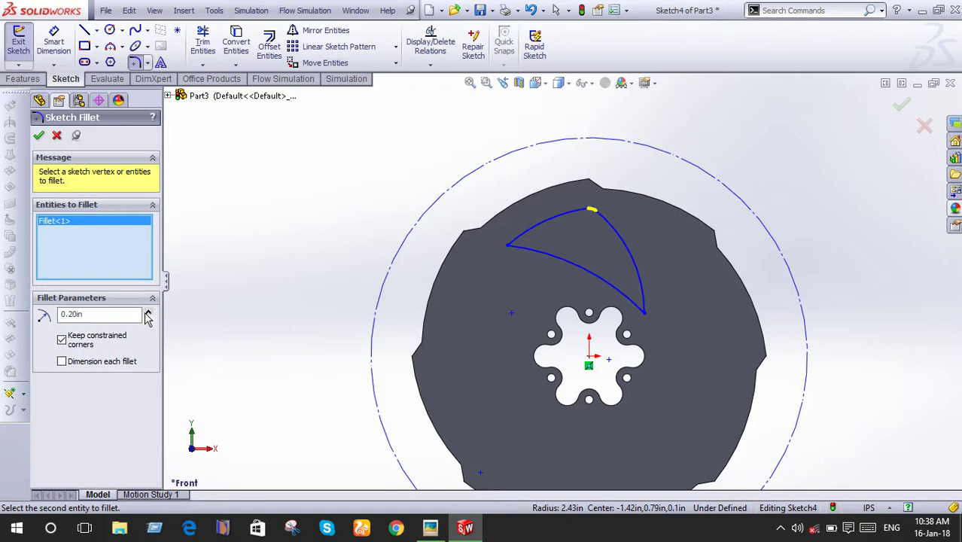
pyautogui.click(518, 251)
pyautogui.click(521, 239)
pyautogui.click(40, 138)
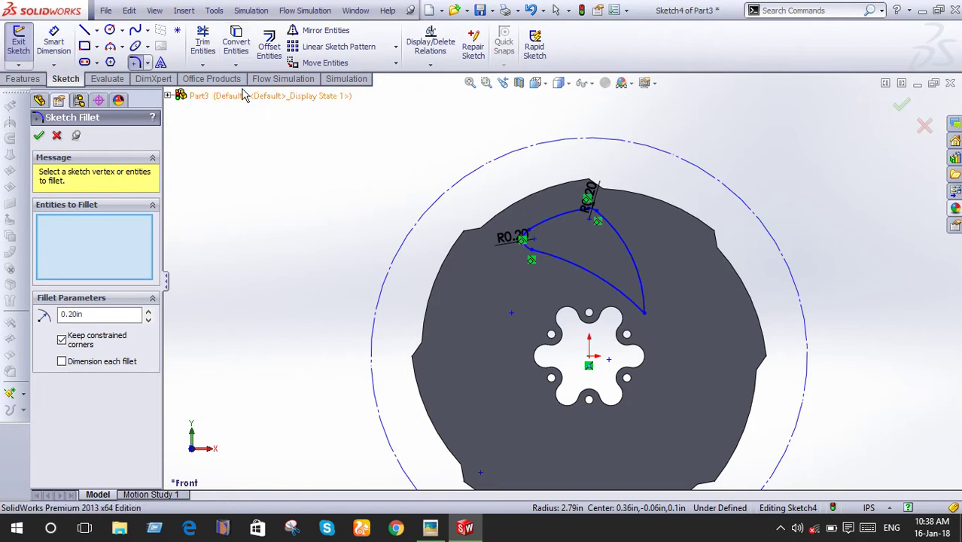
pyautogui.click(395, 46)
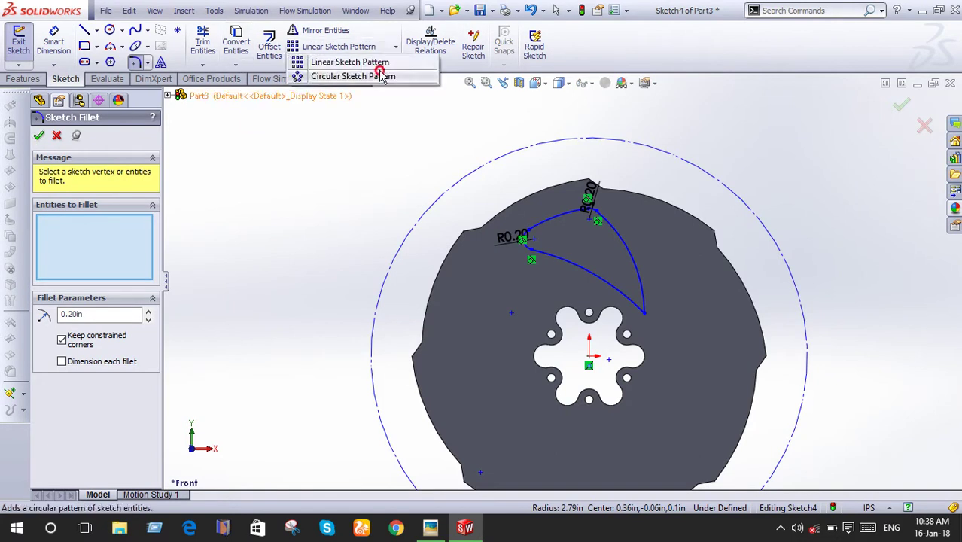
# Circular-pattern the three blade arcs and two corner fillets about the origin
pyautogui.click(382, 73)
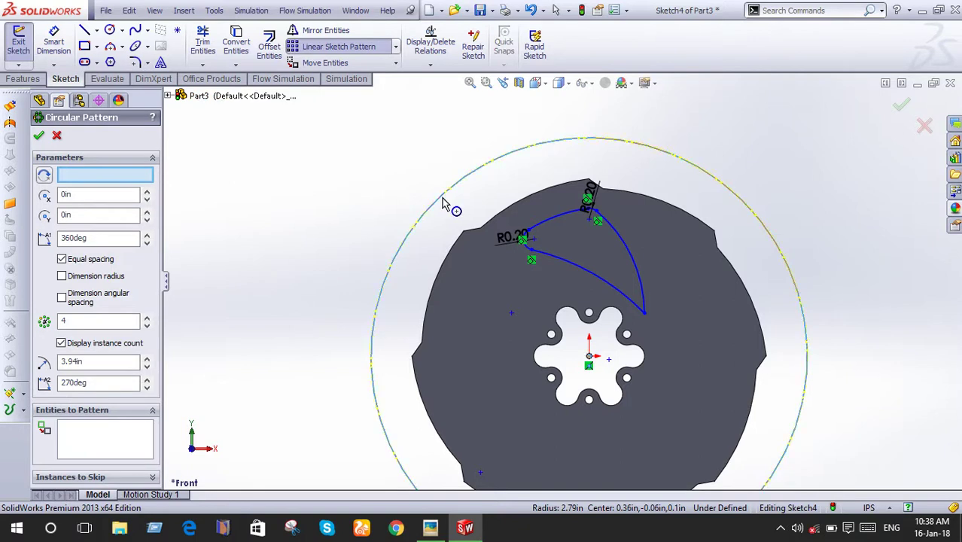
pyautogui.click(119, 174)
pyautogui.click(411, 229)
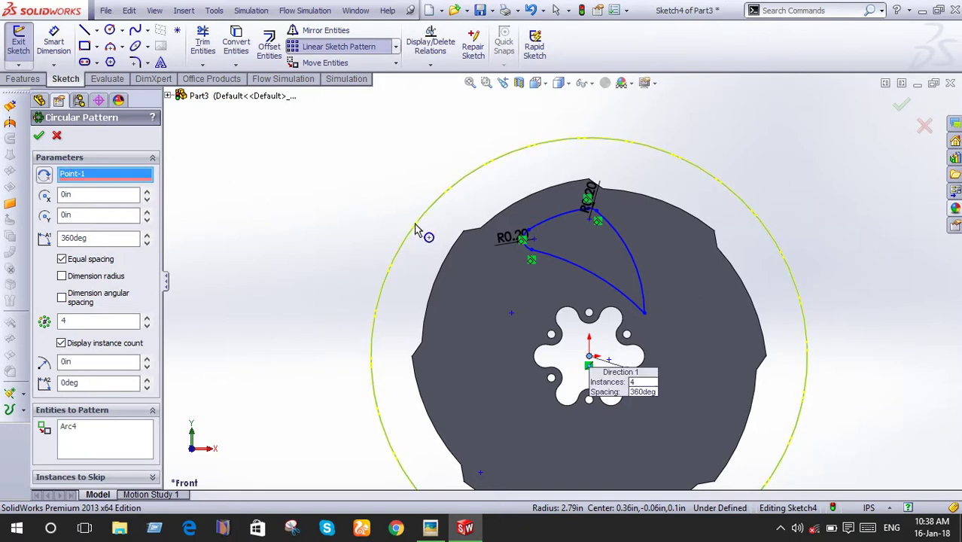
pyautogui.click(81, 447)
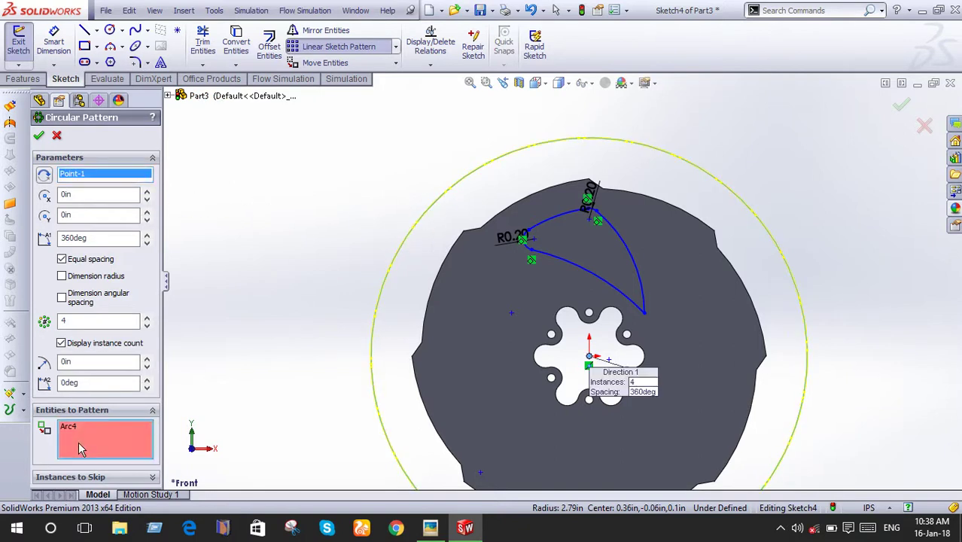
pyautogui.click(572, 274)
pyautogui.click(573, 222)
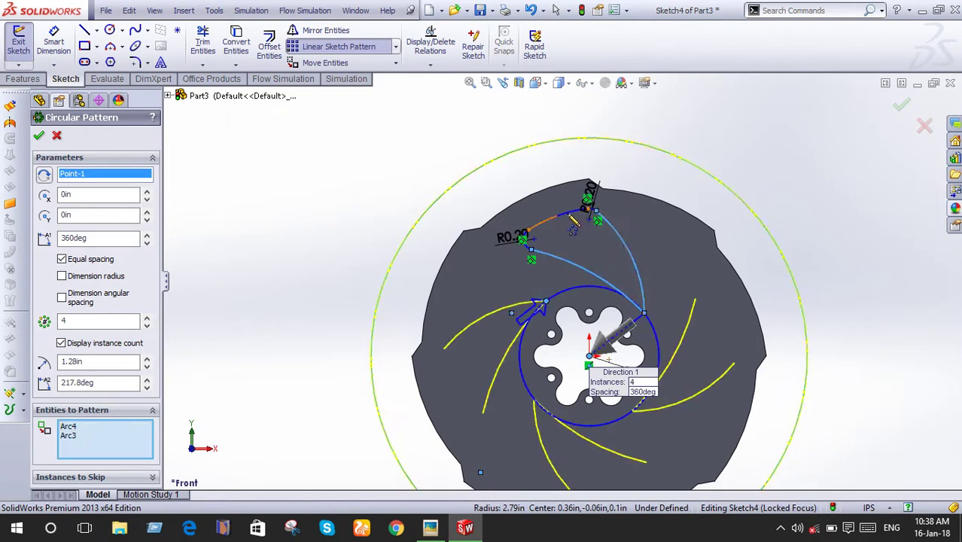
pyautogui.click(572, 219)
pyautogui.scroll(-1, 572, 220)
pyautogui.click(518, 265)
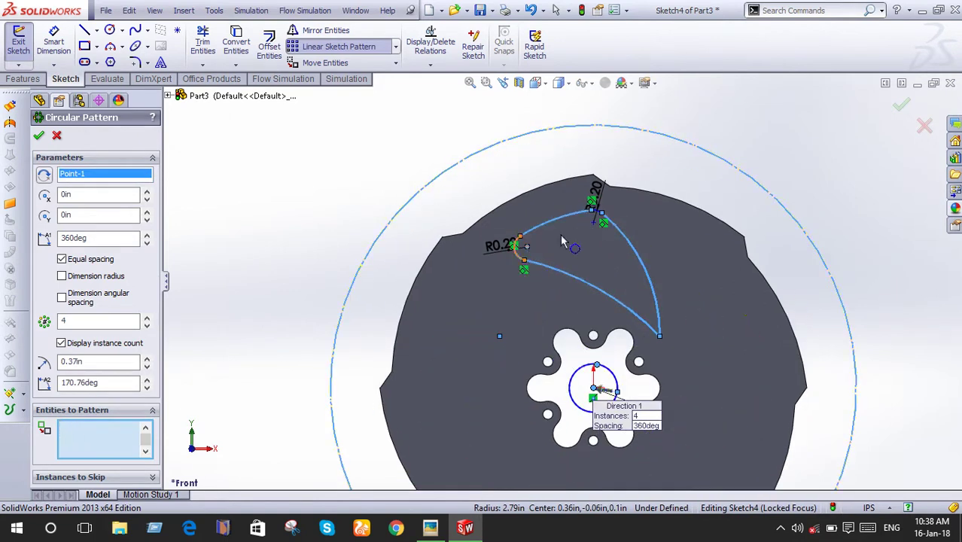
pyautogui.click(606, 217)
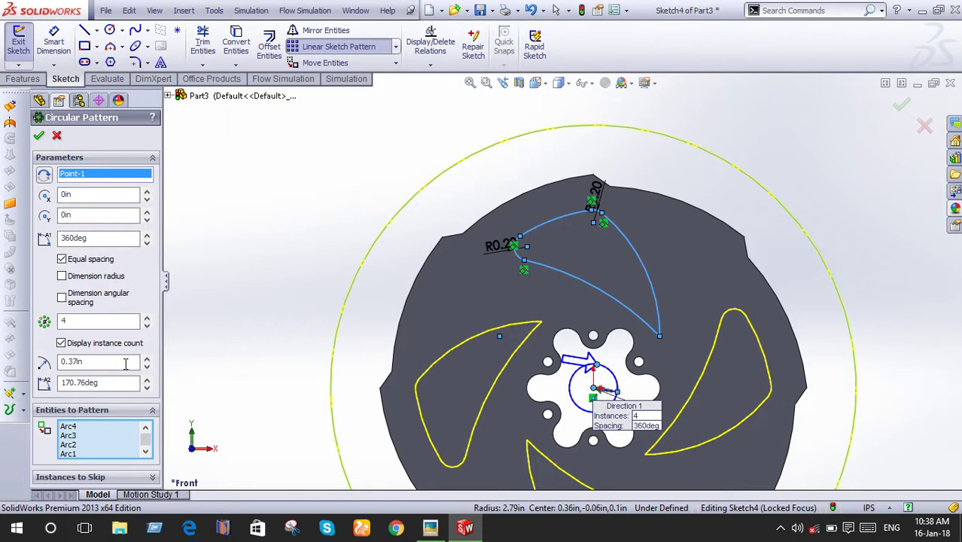
# Use 6 blade instances, accept the pattern, and start a Blind 0.10in extruded cut
pyautogui.click(147, 318)
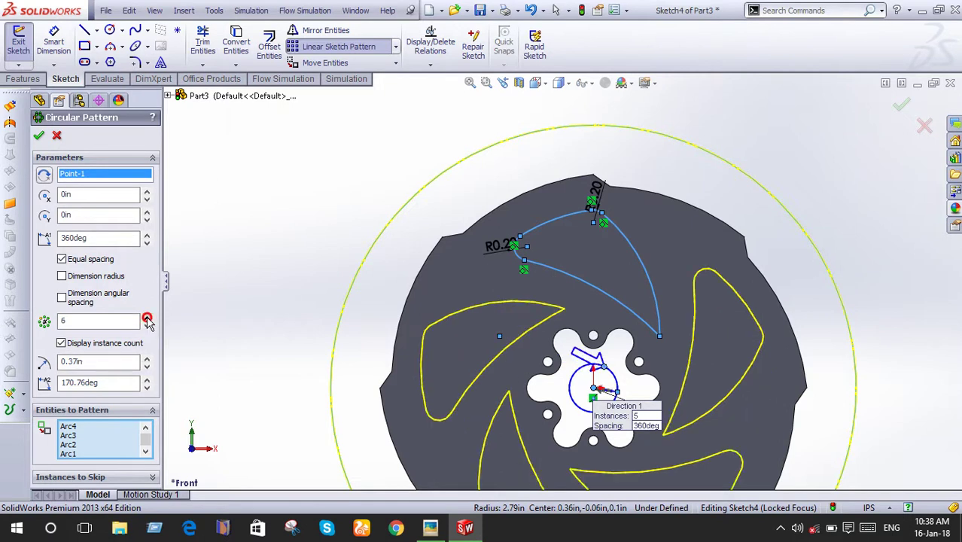
pyautogui.click(148, 318)
pyautogui.press('z')
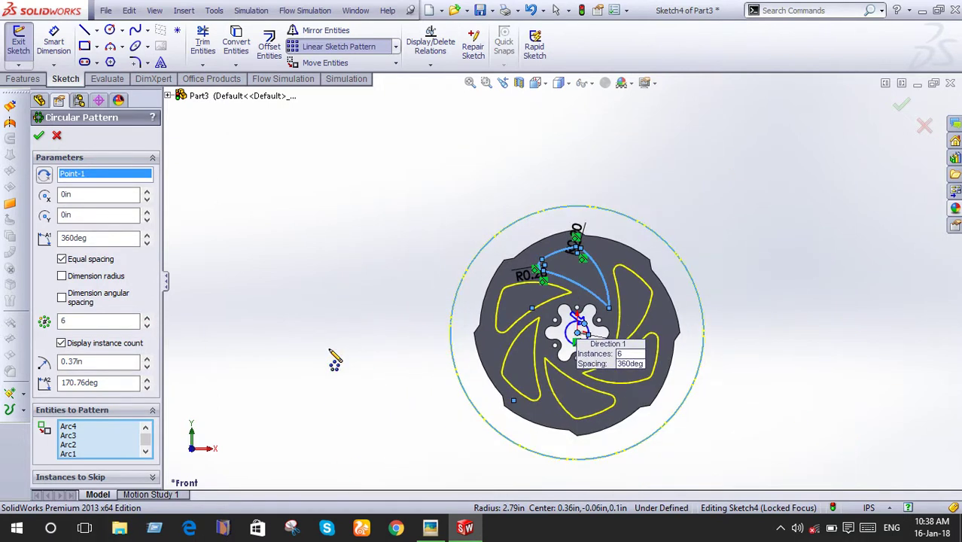
pyautogui.click(900, 106)
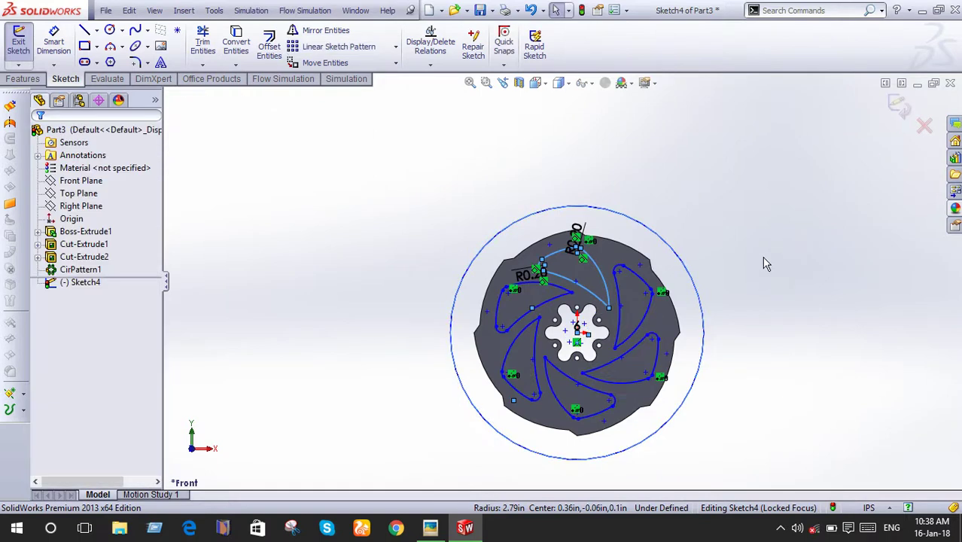
pyautogui.click(22, 78)
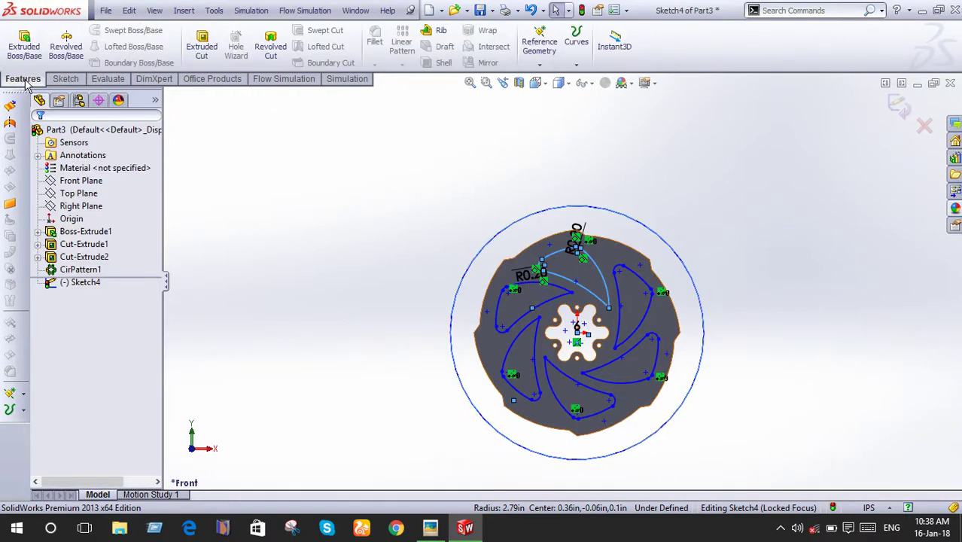
pyautogui.click(201, 46)
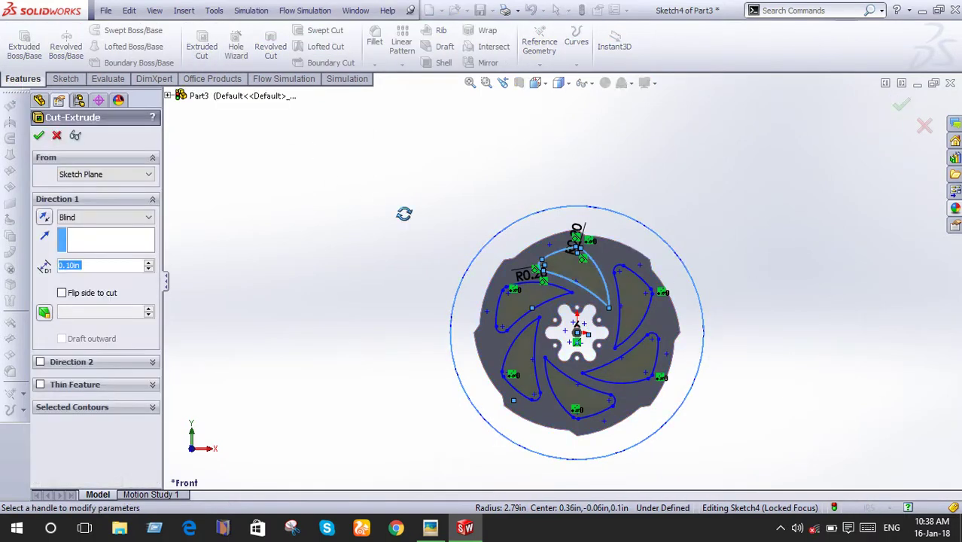
# Apply Cut-Extrude3 through the six blade outlines and rotate the disc face-on
pyautogui.click(901, 106)
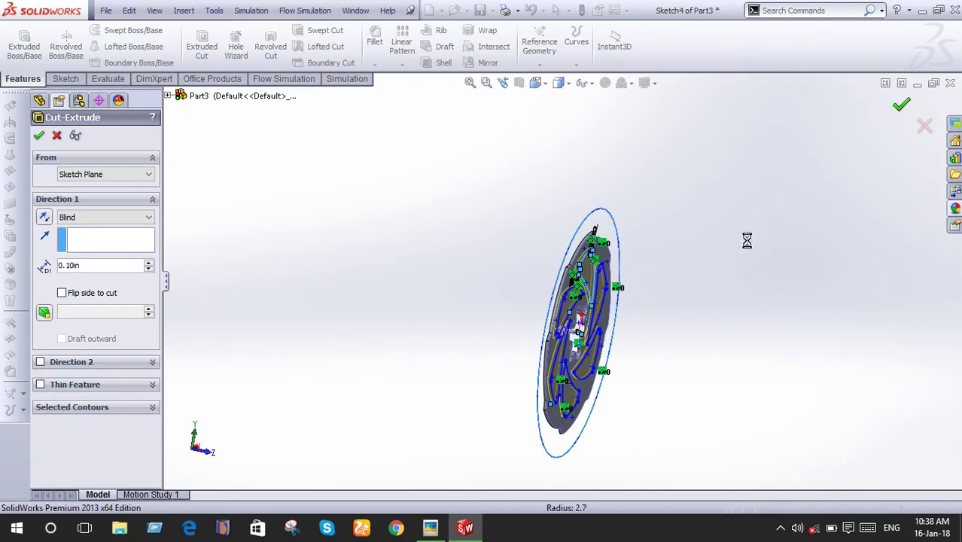
pyautogui.moveTo(745, 240)
pyautogui.mouseDown(button='middle')
pyautogui.moveTo(652, 182)
pyautogui.moveTo(716, 246)
pyautogui.moveTo(687, 264)
pyautogui.moveTo(617, 258)
pyautogui.mouseUp(button='middle')
pyautogui.click(608, 256)
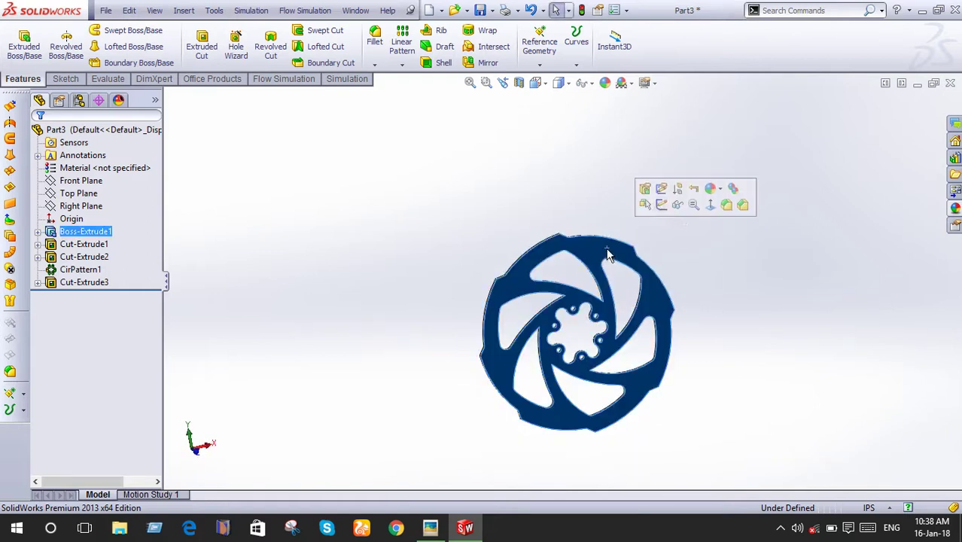
# Start a new sketch on the disc face, viewed from the front
pyautogui.click(659, 207)
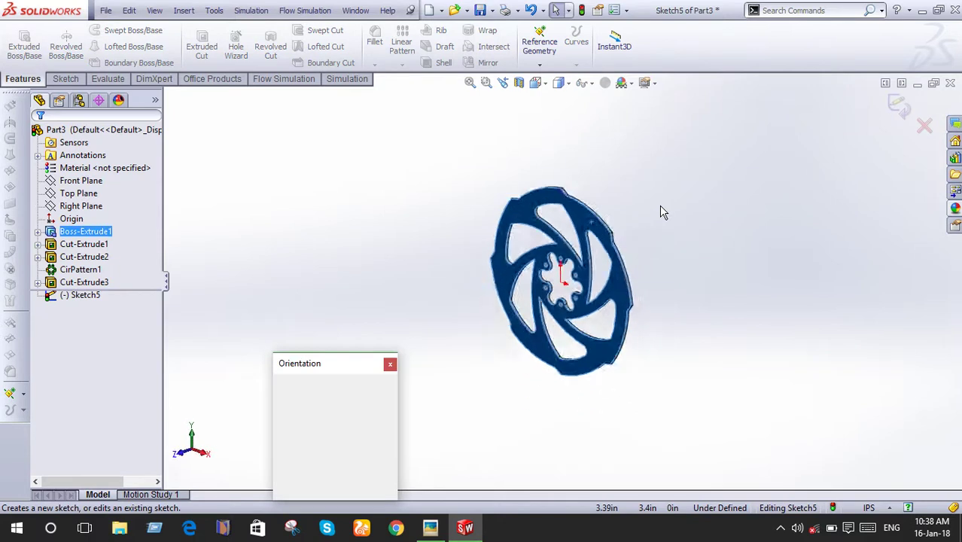
pyautogui.click(550, 242)
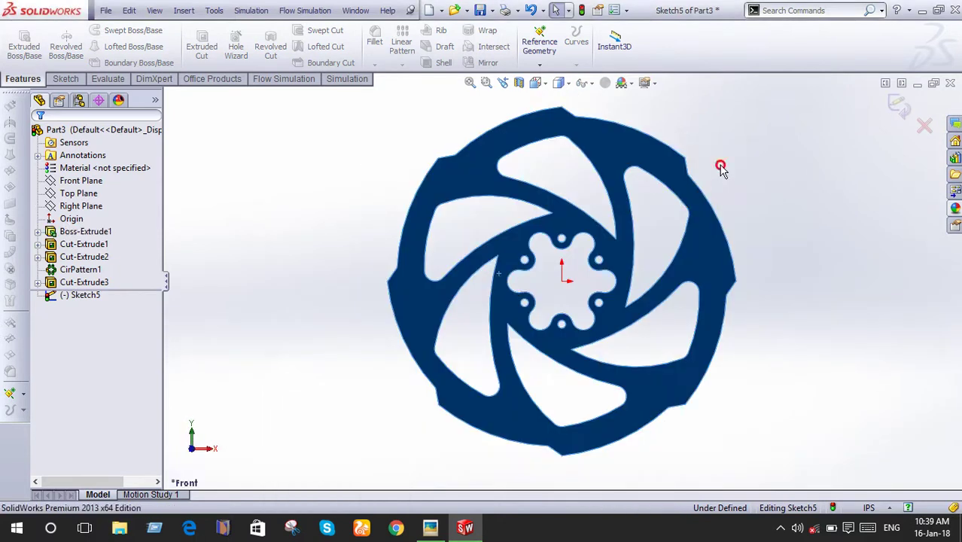
pyautogui.click(721, 163)
pyautogui.scroll(-3, 742, 143)
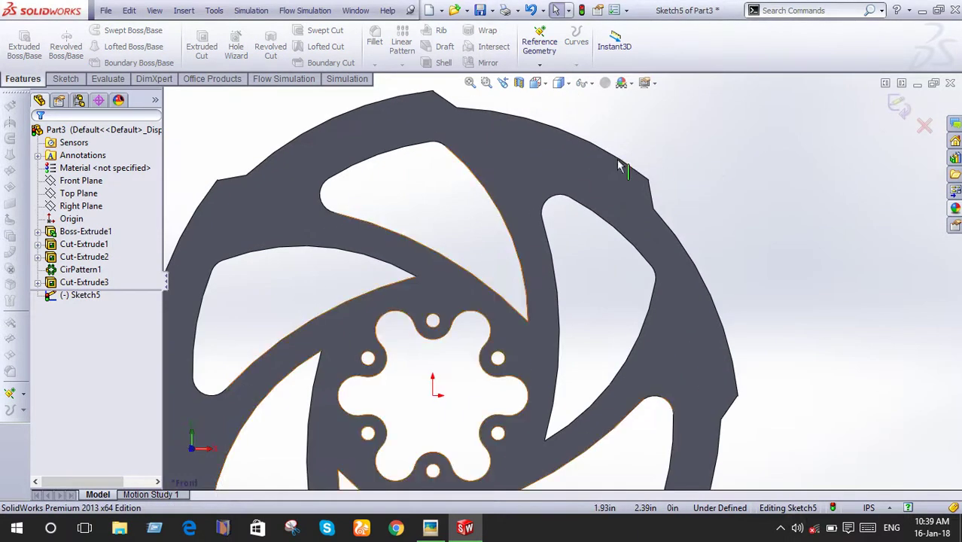
pyautogui.scroll(3, 617, 165)
pyautogui.scroll(-5, 617, 165)
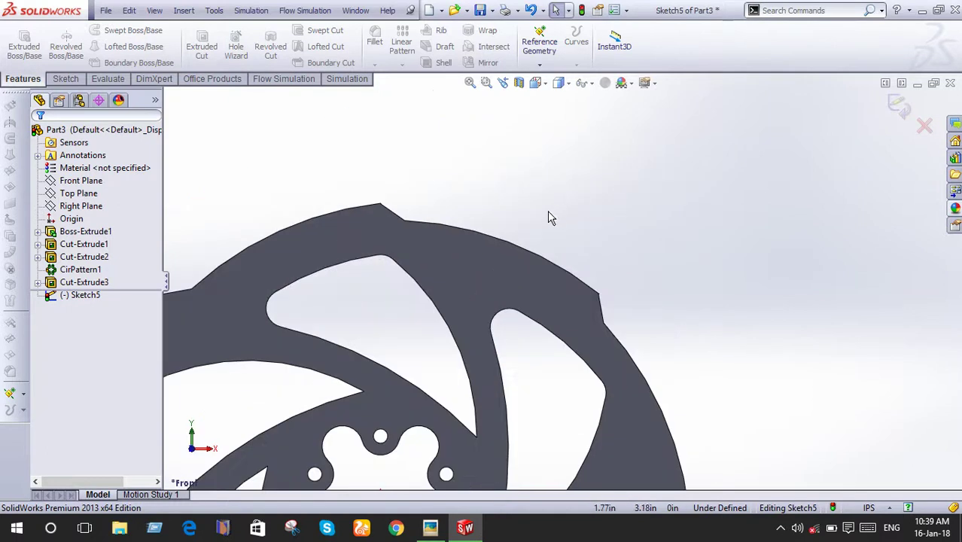
# Draw two trial lines on the rim near a cutout, then undo them
pyautogui.click(64, 79)
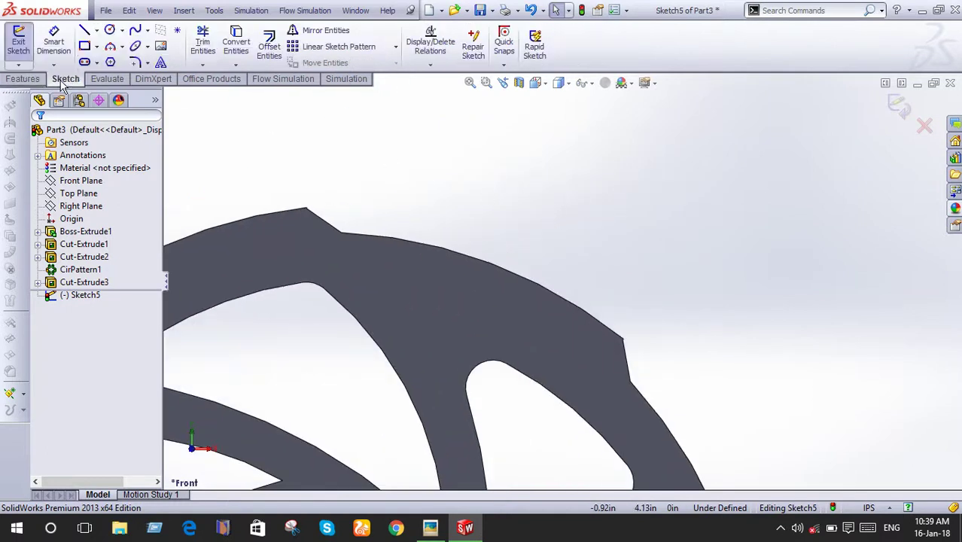
pyautogui.click(85, 34)
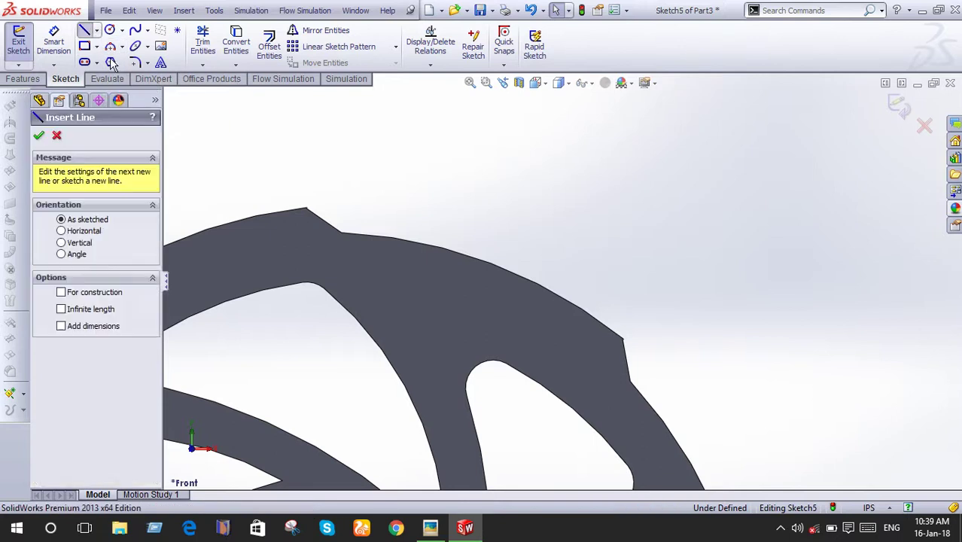
pyautogui.scroll(-2, 359, 256)
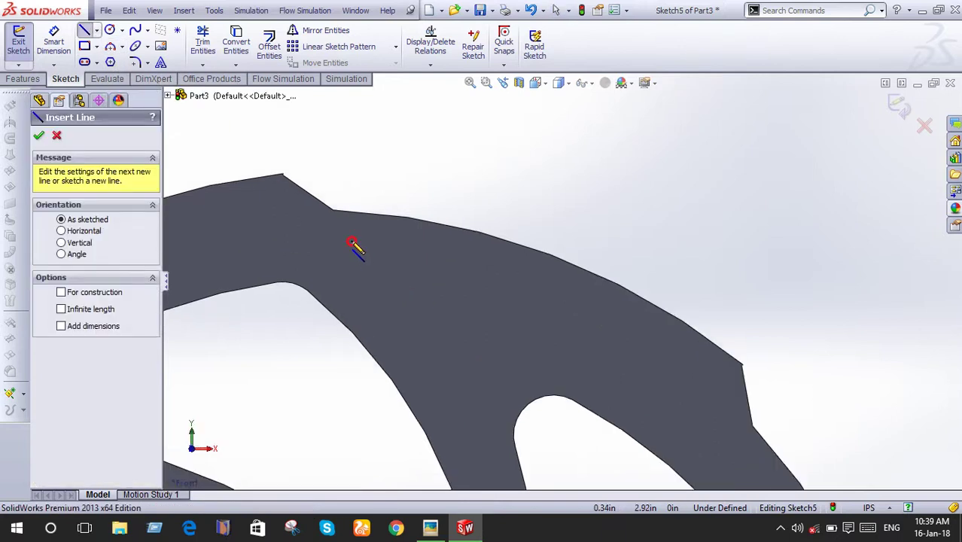
pyautogui.click(351, 243)
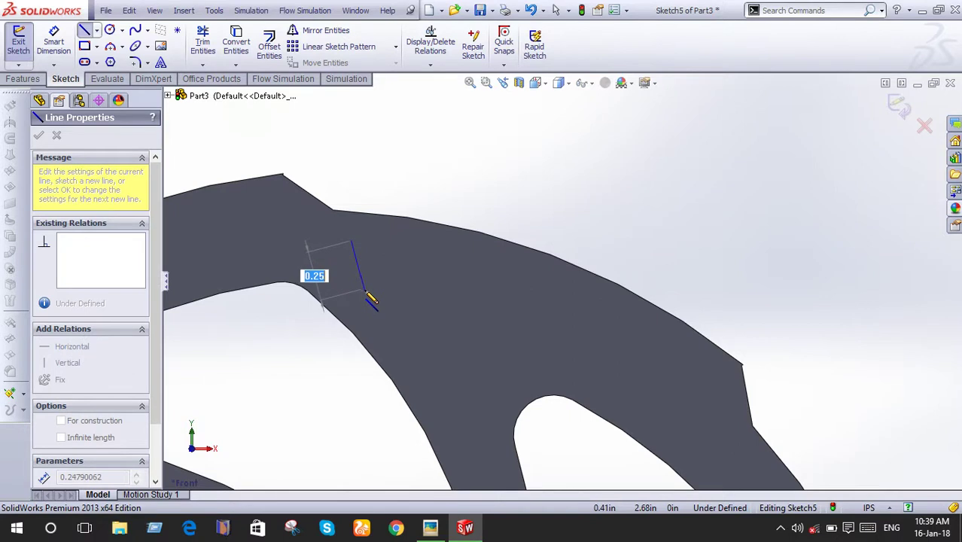
pyautogui.click(365, 290)
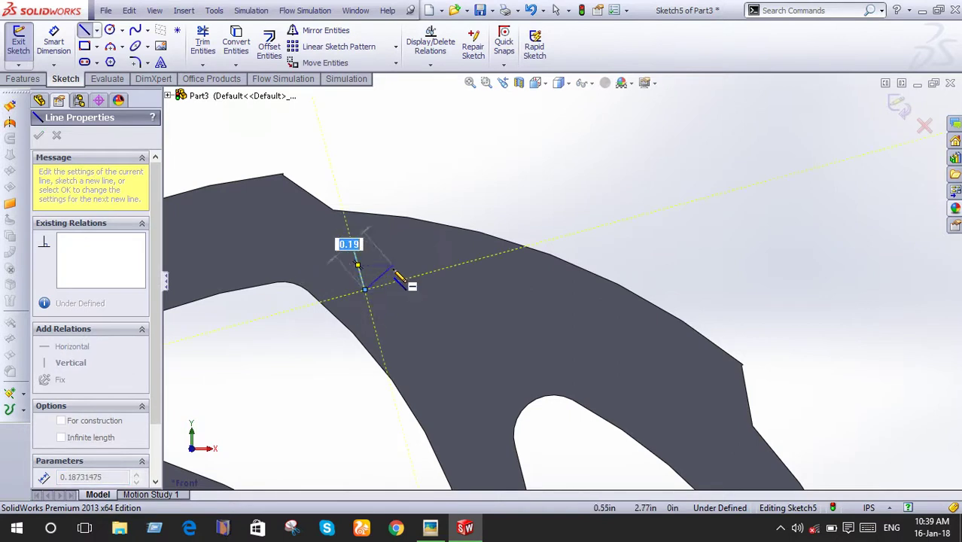
pyautogui.press('Escape')
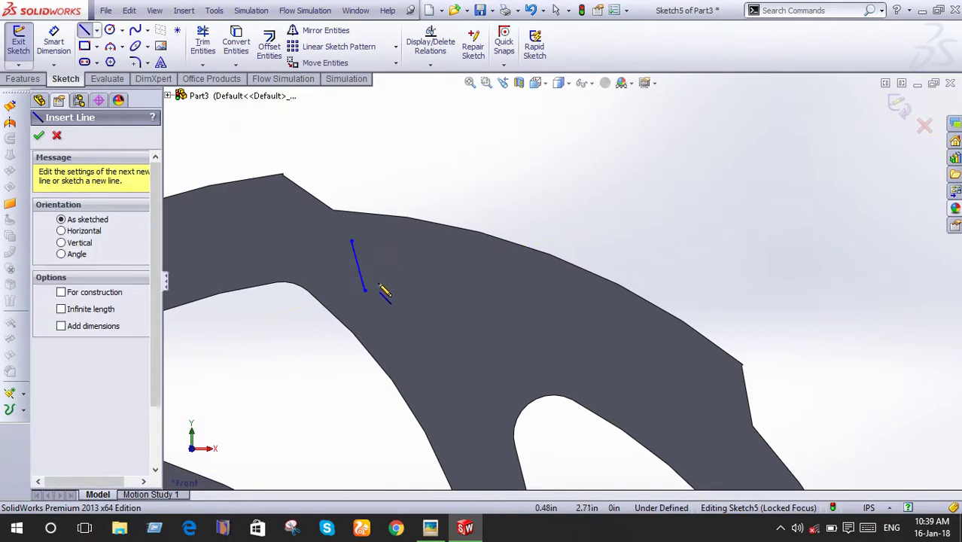
pyautogui.click(352, 240)
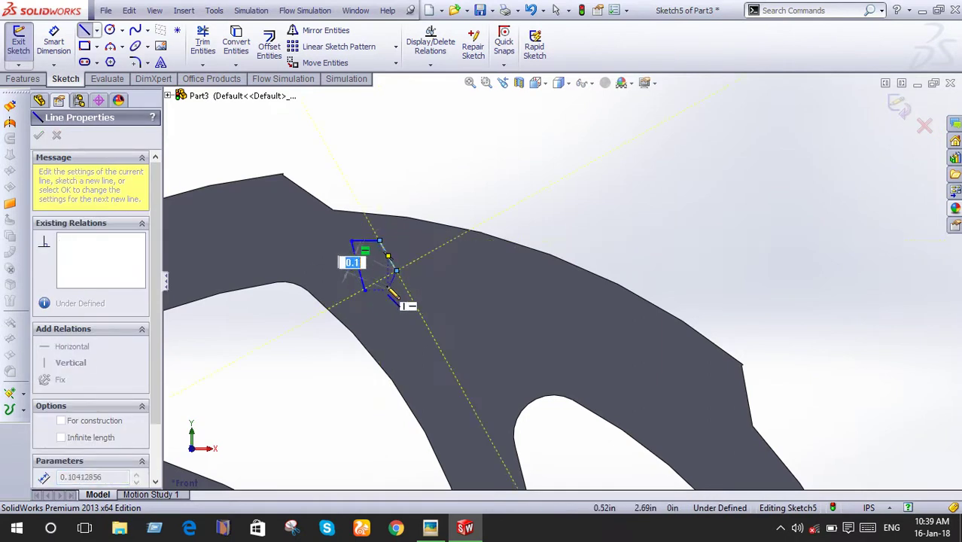
pyautogui.press('Escape')
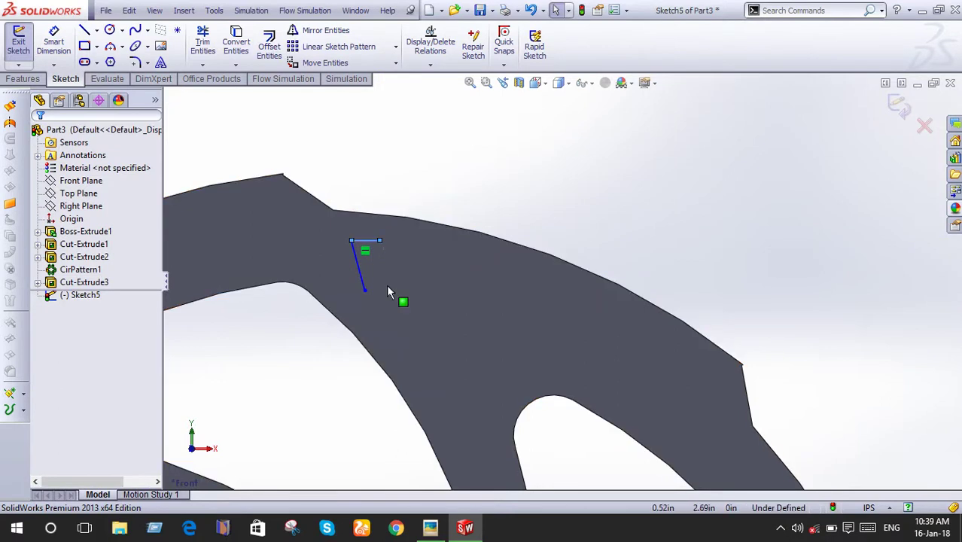
pyautogui.hotkey('ctrl', 'z')
pyautogui.hotkey('ctrl', 'z')
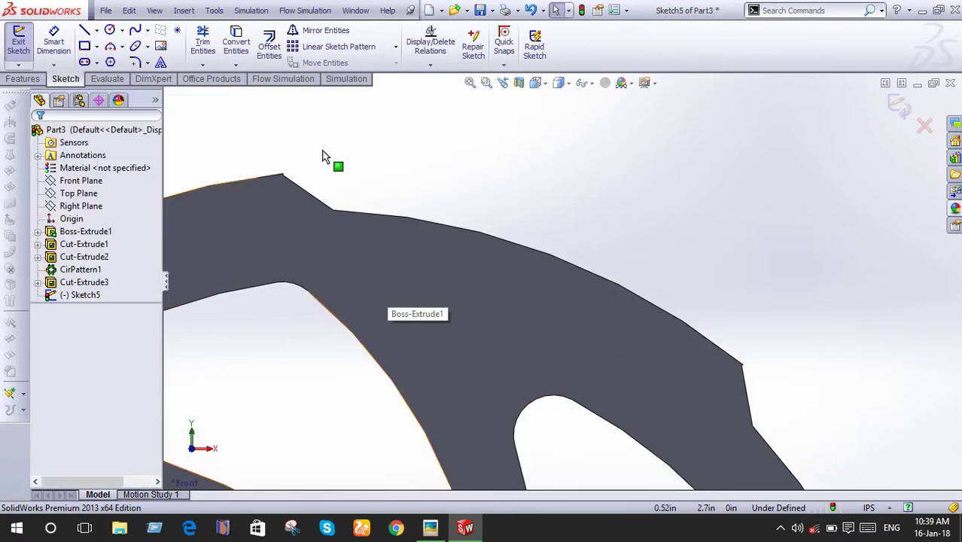
pyautogui.click(85, 62)
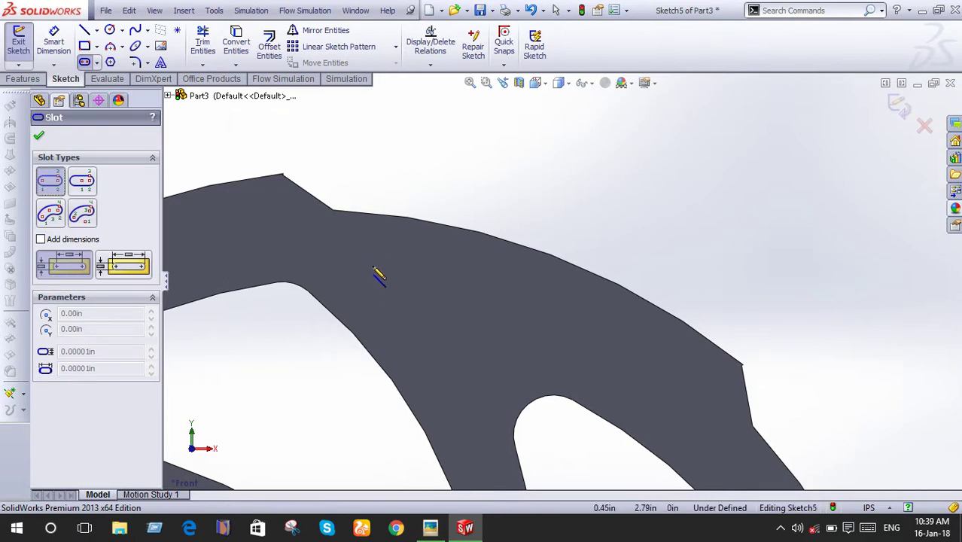
# Draw the first three-point arc slot on the rim of the disc
pyautogui.click(83, 216)
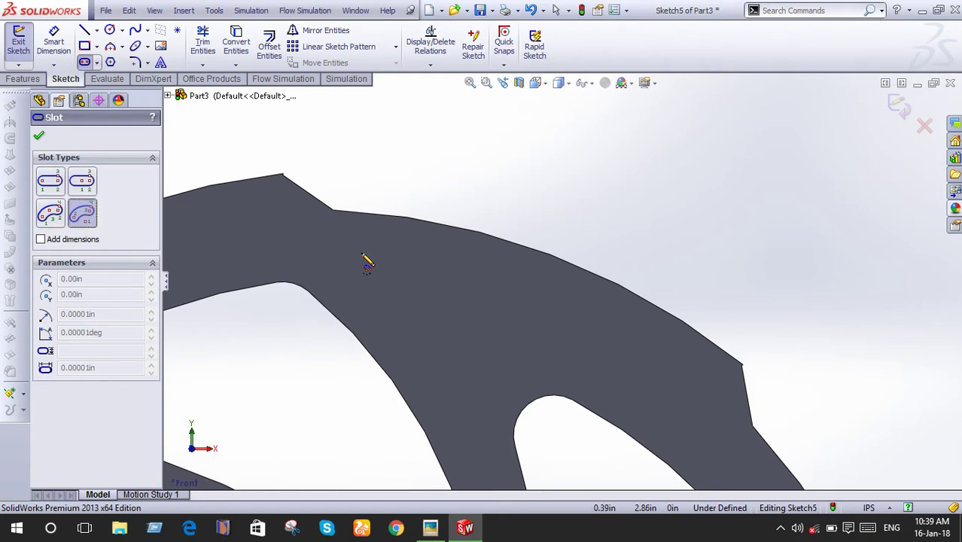
pyautogui.click(362, 243)
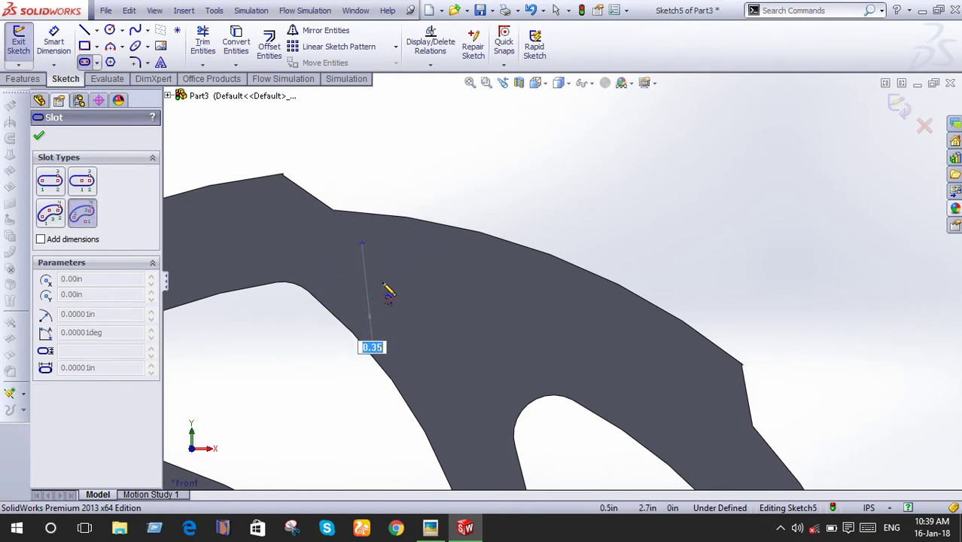
pyautogui.click(387, 300)
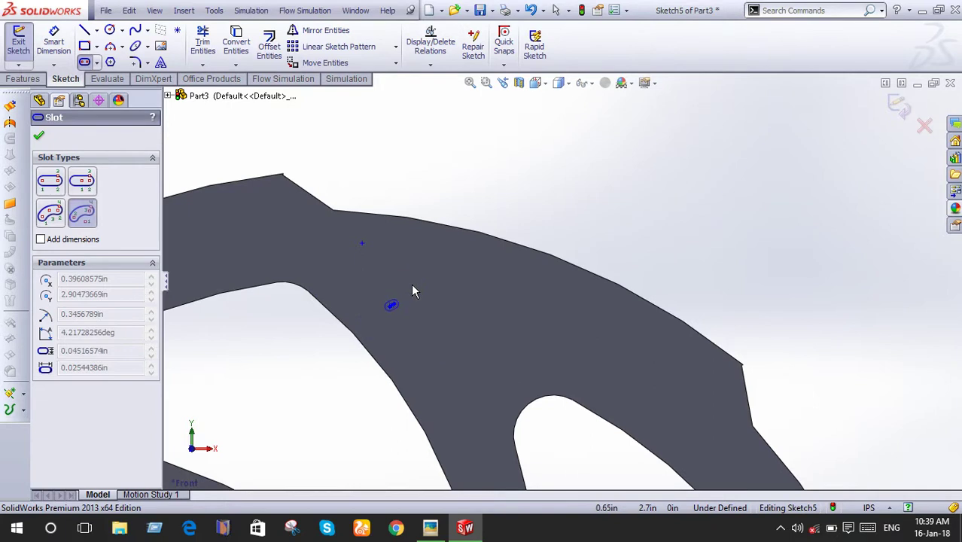
pyautogui.press('Escape')
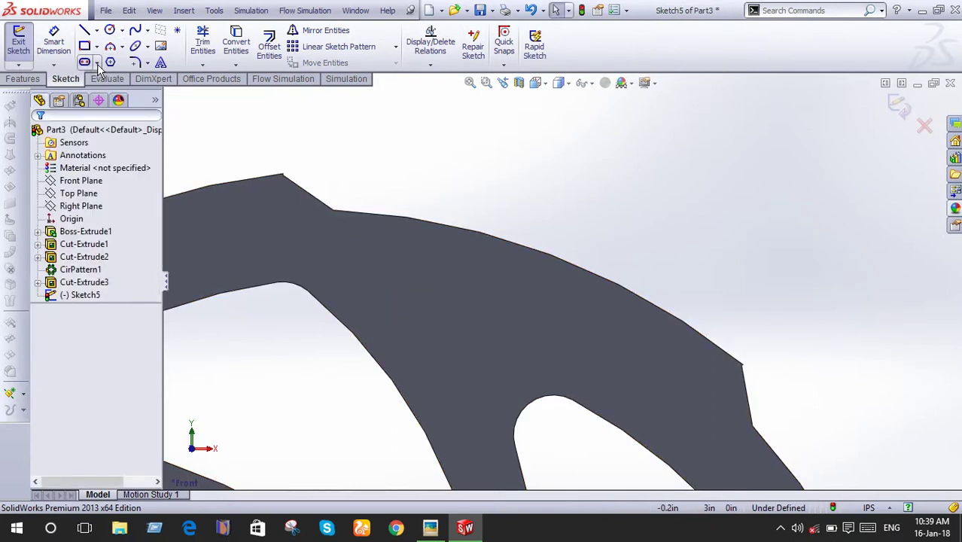
pyautogui.click(97, 64)
pyautogui.click(102, 108)
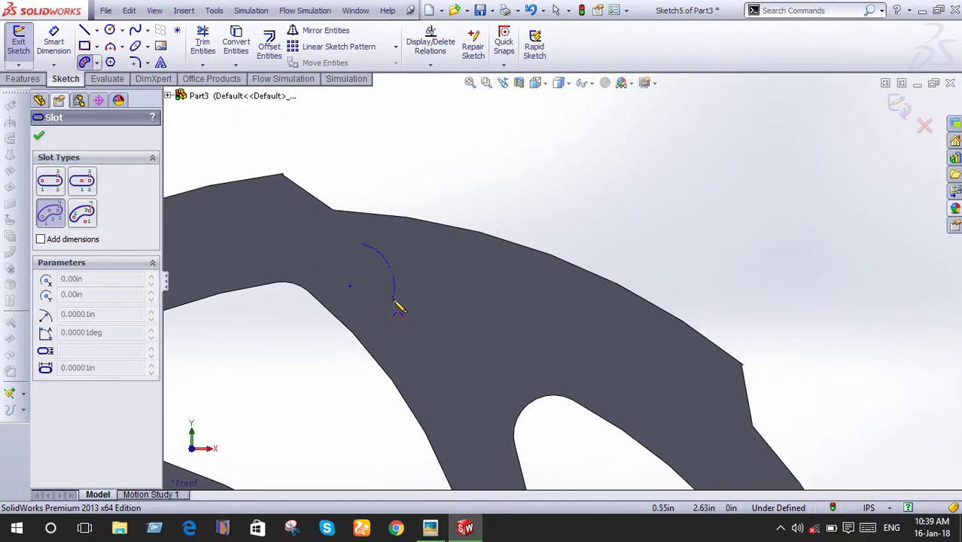
pyautogui.click(393, 306)
pyautogui.click(397, 265)
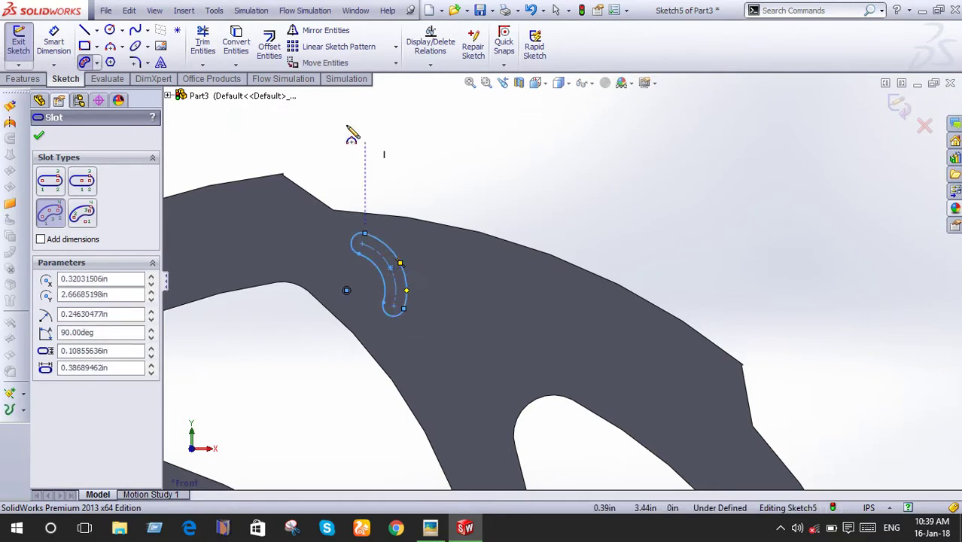
pyautogui.click(397, 47)
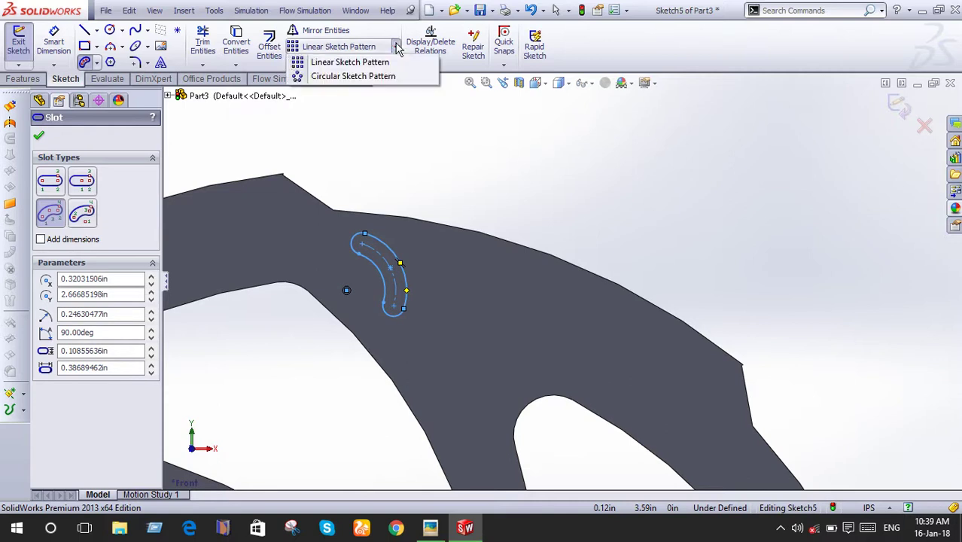
pyautogui.click(399, 180)
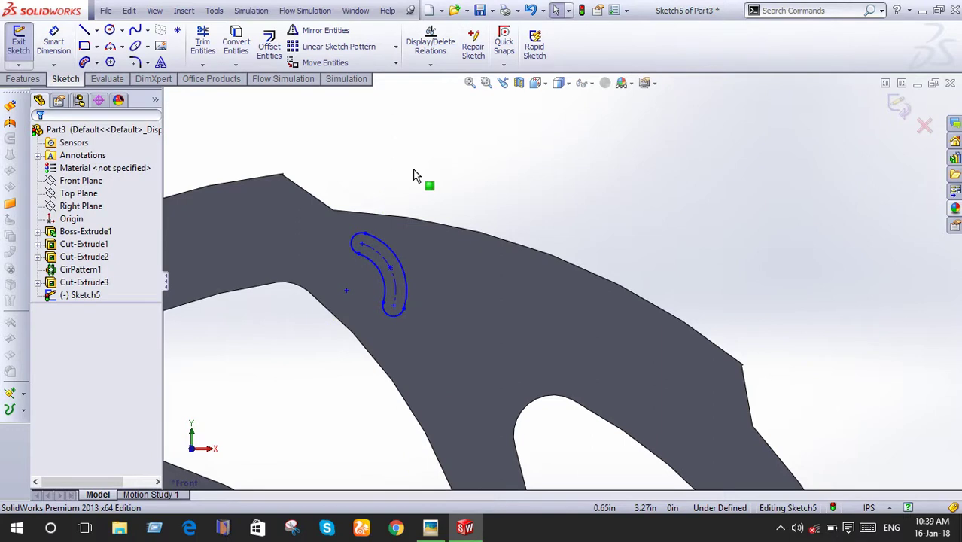
pyautogui.click(398, 47)
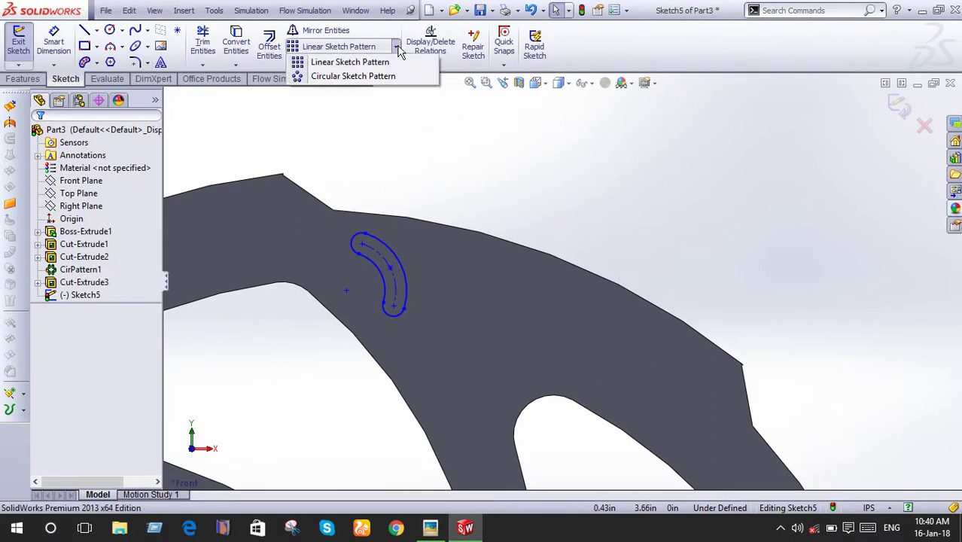
pyautogui.click(329, 135)
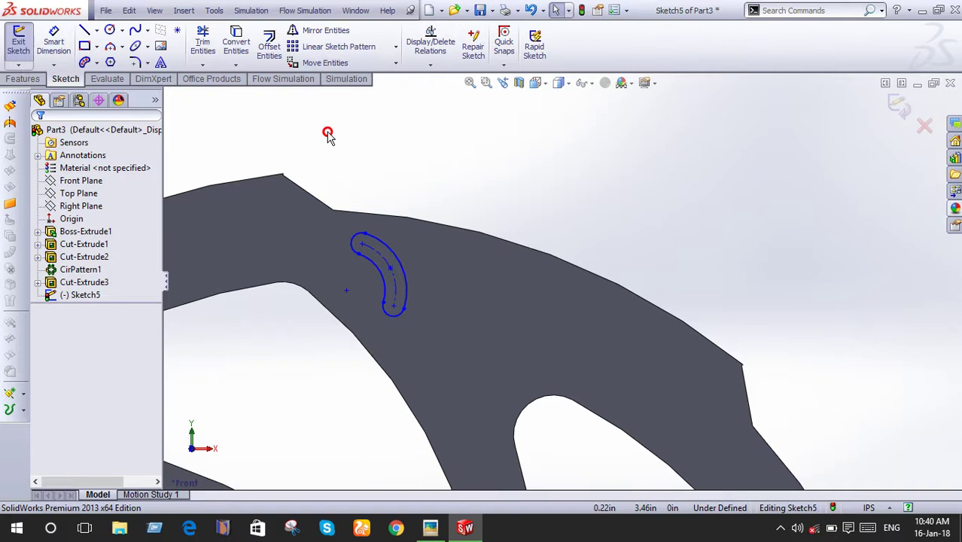
# Draw the second and third arc slots further along the rim
pyautogui.click(85, 63)
pyautogui.click(447, 250)
pyautogui.click(474, 332)
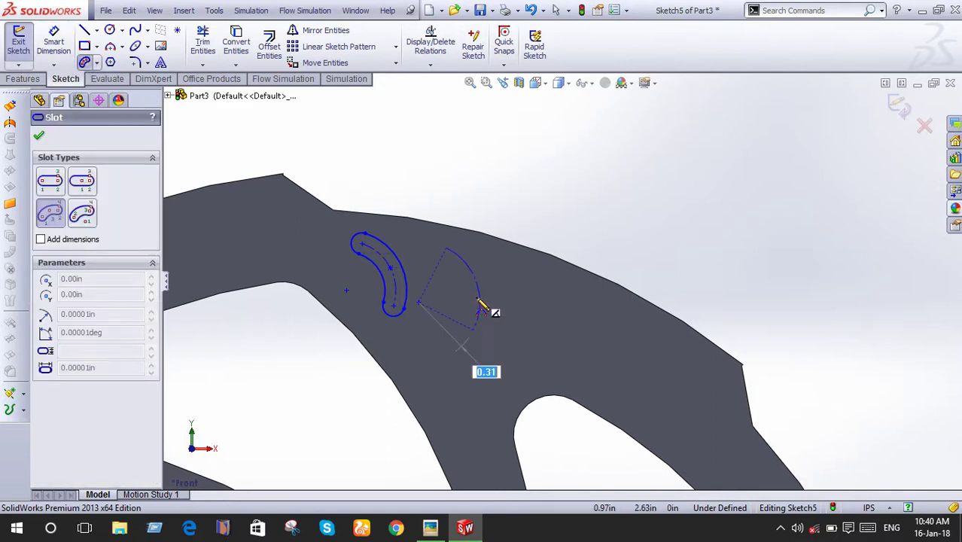
pyautogui.click(477, 284)
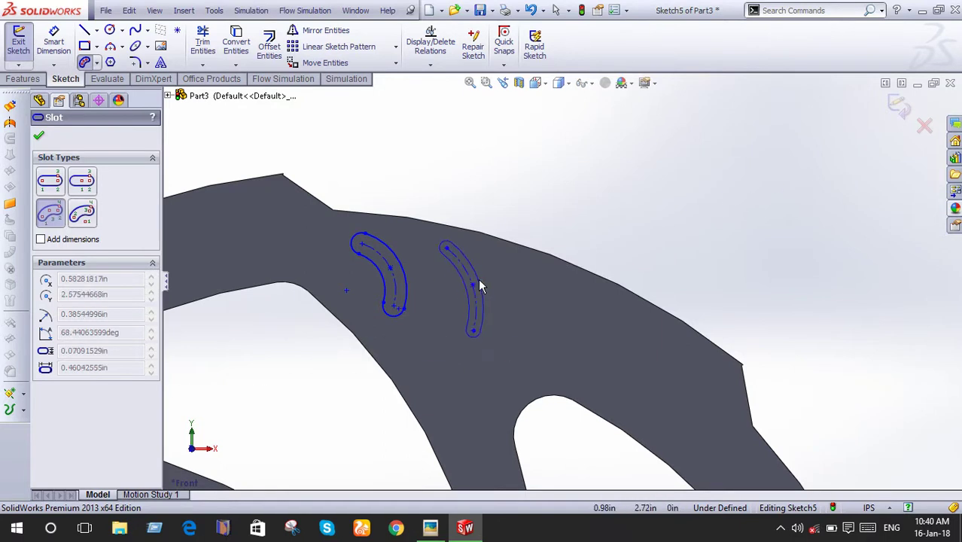
pyautogui.click(531, 270)
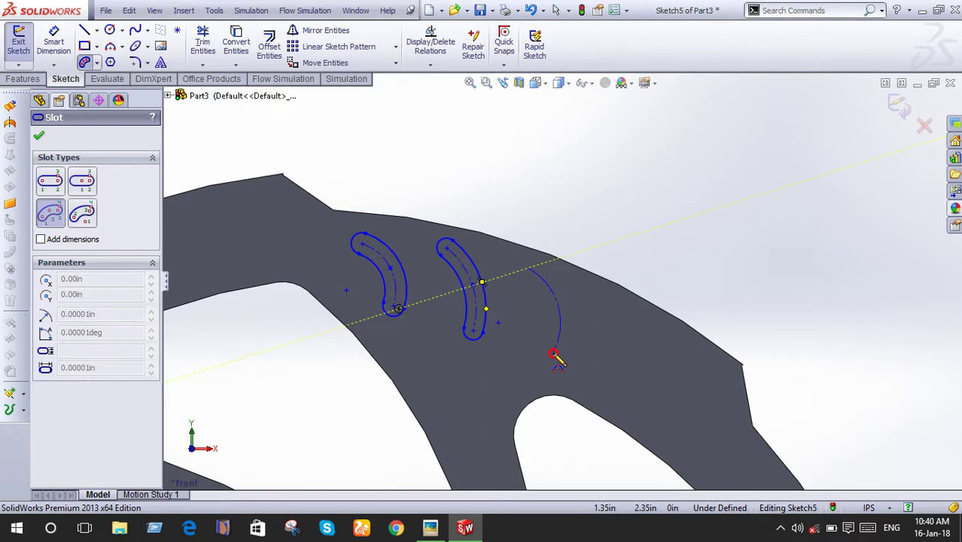
pyautogui.click(553, 354)
pyautogui.click(561, 311)
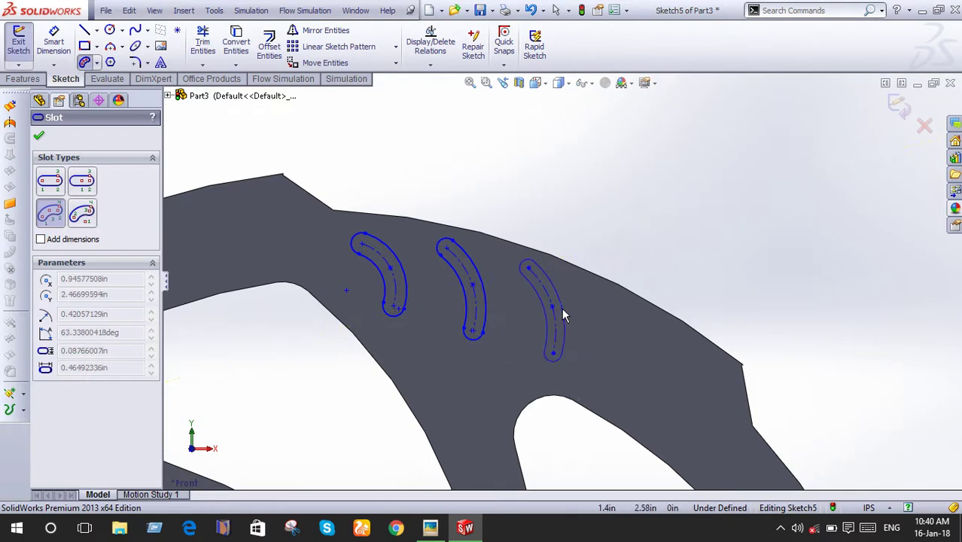
pyautogui.click(569, 316)
# Add the fourth and fifth arc slots, then exit the slot tool
pyautogui.click(607, 311)
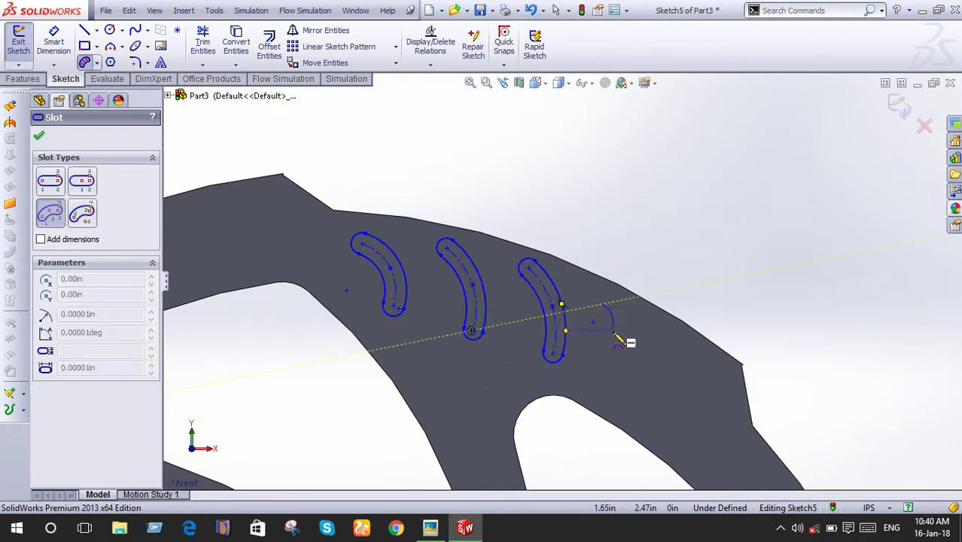
pyautogui.click(624, 382)
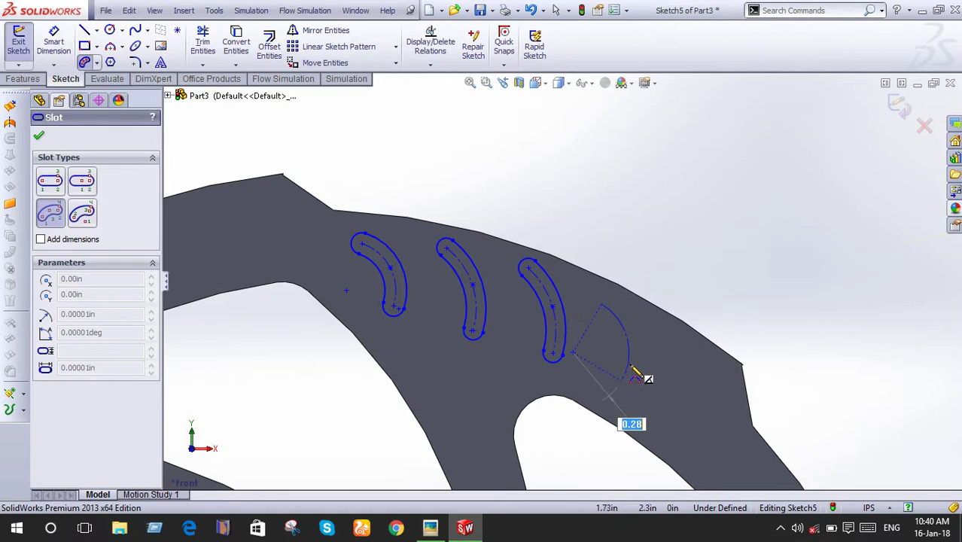
pyautogui.click(616, 343)
pyautogui.click(636, 346)
pyautogui.click(628, 339)
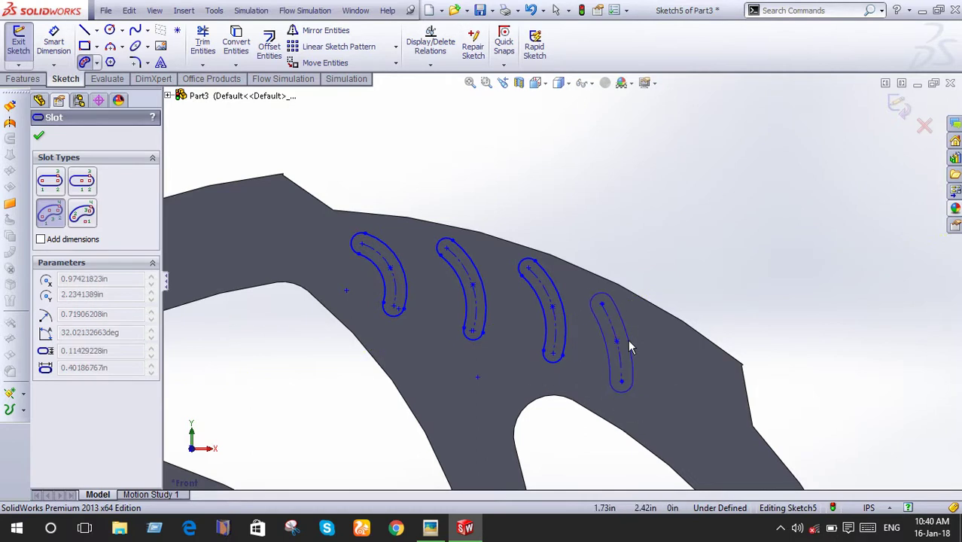
pyautogui.click(681, 359)
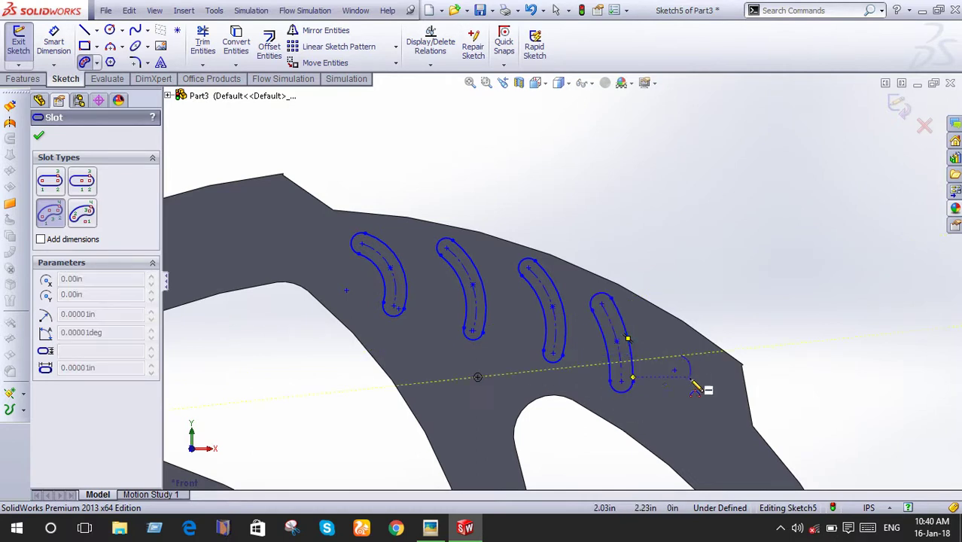
pyautogui.click(699, 431)
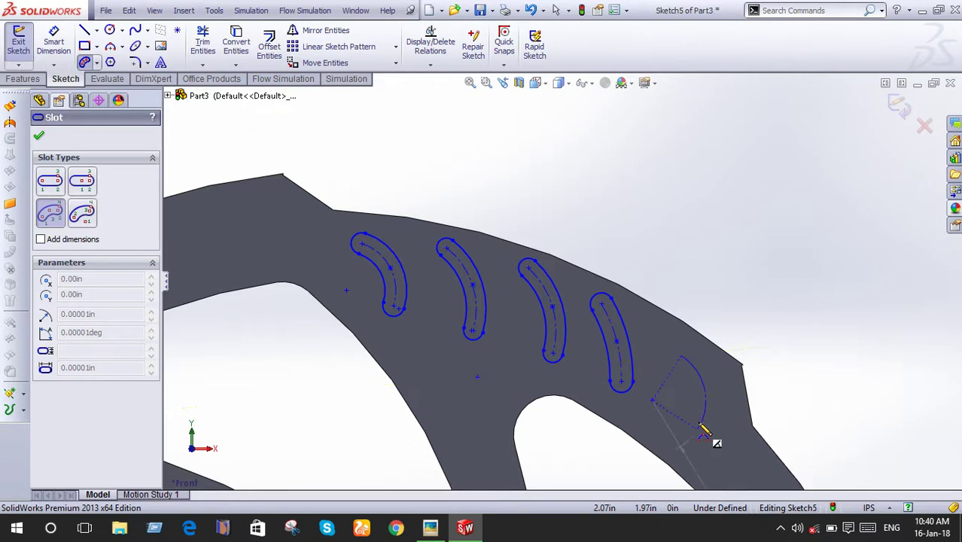
pyautogui.click(699, 391)
pyautogui.click(711, 393)
pyautogui.rightClick(706, 383)
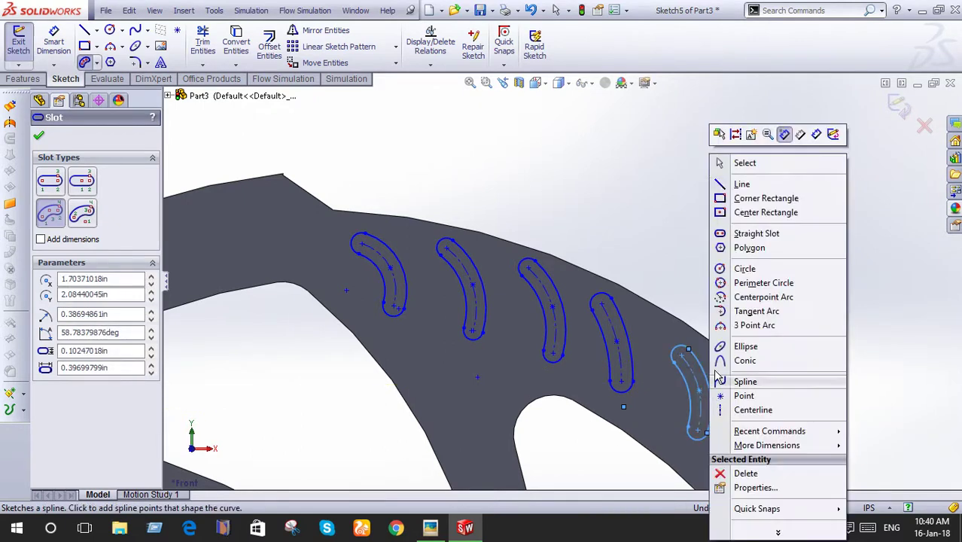
pyautogui.click(754, 163)
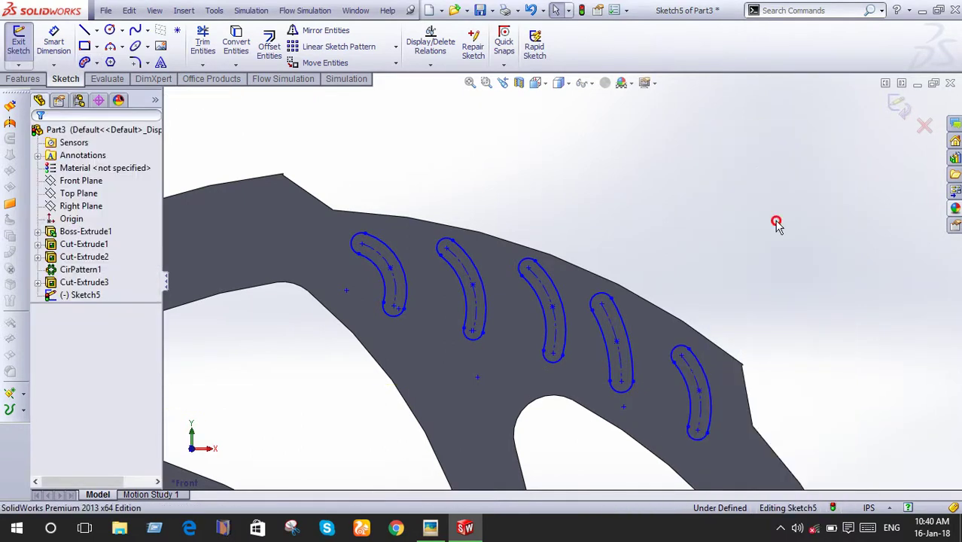
pyautogui.click(407, 299)
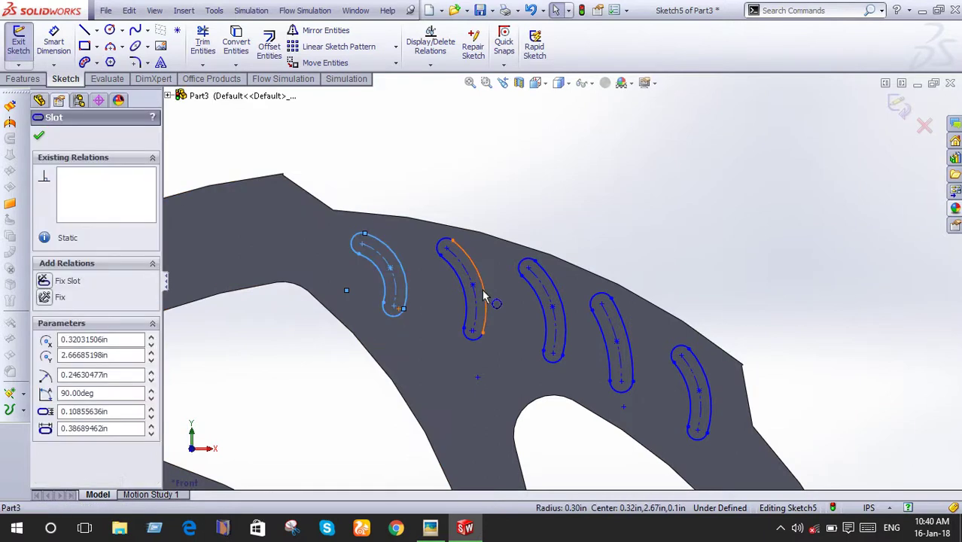
pyautogui.keyDown('ctrl'); pyautogui.click(485, 296); pyautogui.keyUp('ctrl')
pyautogui.keyDown('ctrl'); pyautogui.click(572, 322); pyautogui.keyUp('ctrl')
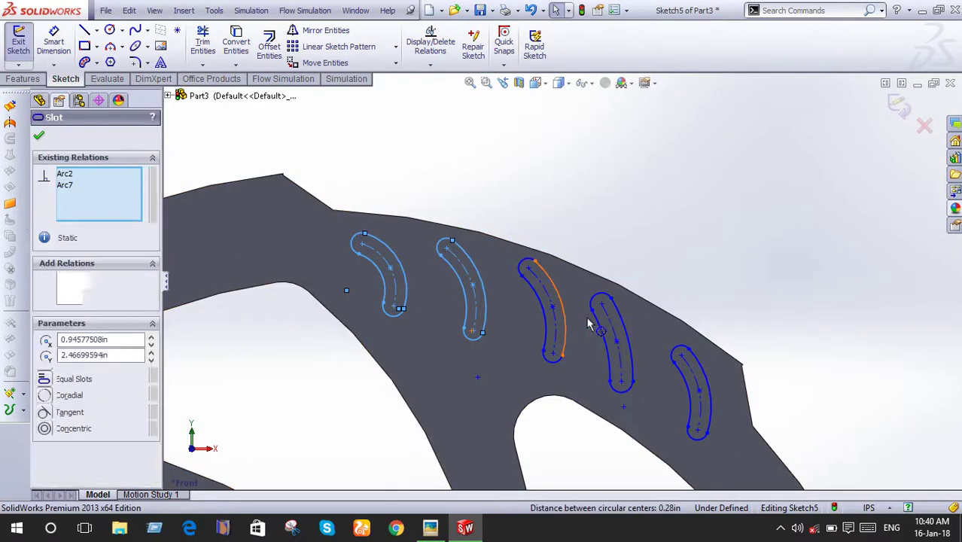
pyautogui.keyDown('ctrl'); pyautogui.click(626, 339); pyautogui.keyUp('ctrl')
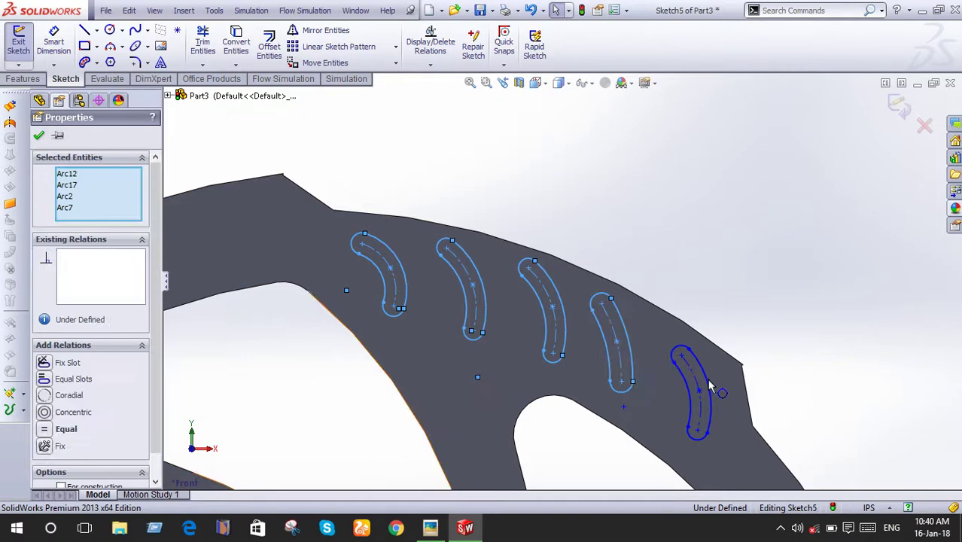
pyautogui.keyDown('ctrl'); pyautogui.click(707, 388); pyautogui.keyUp('ctrl')
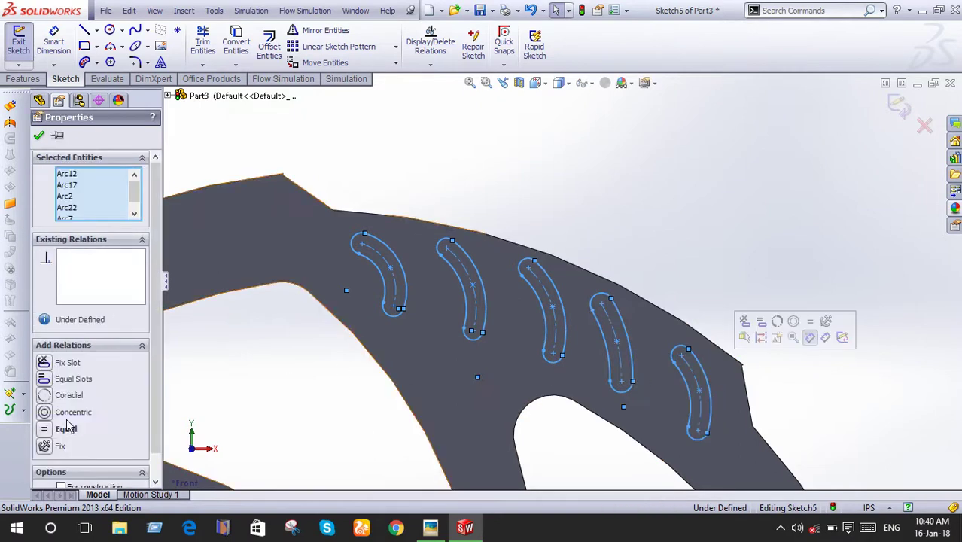
pyautogui.click(43, 431)
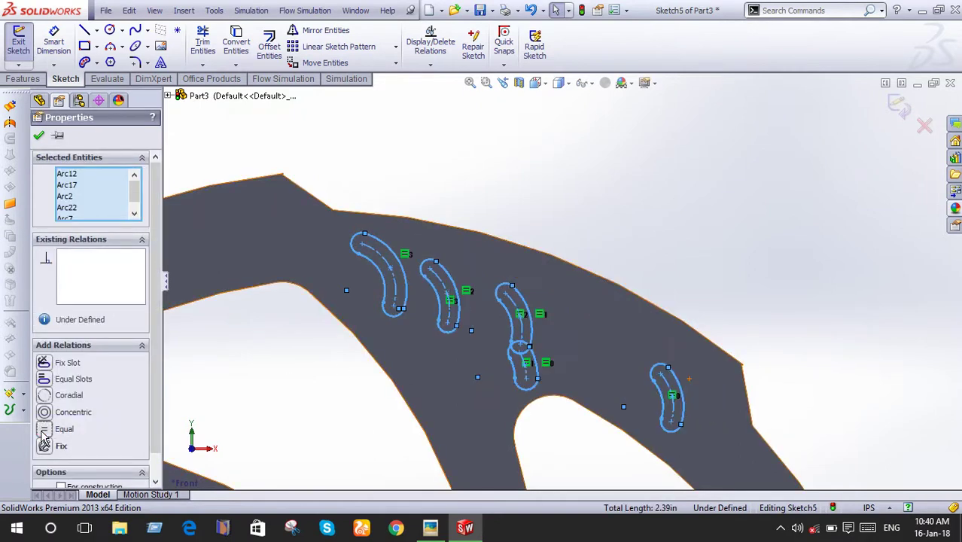
pyautogui.click(39, 134)
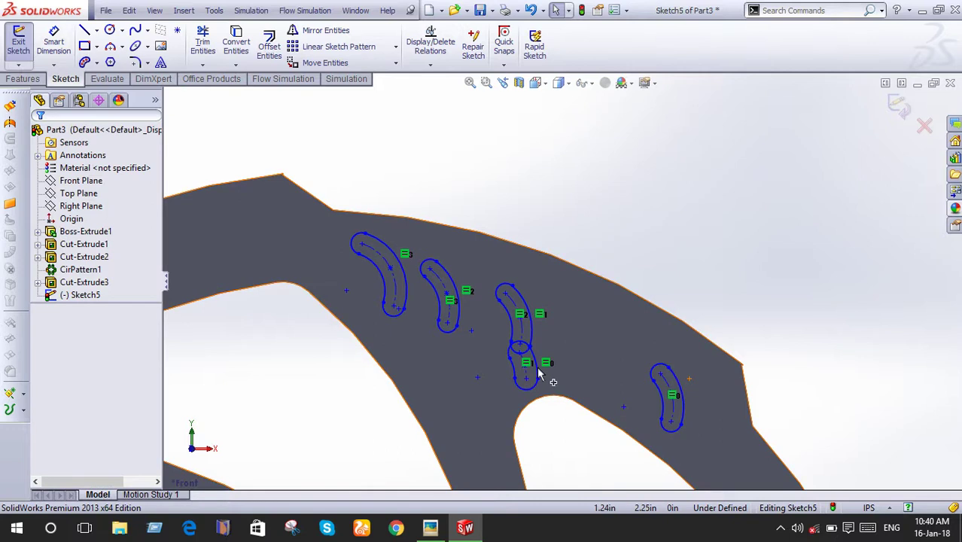
pyautogui.moveTo(535, 369)
pyautogui.mouseDown()
pyautogui.moveTo(576, 354)
pyautogui.moveTo(520, 365)
pyautogui.mouseUp()
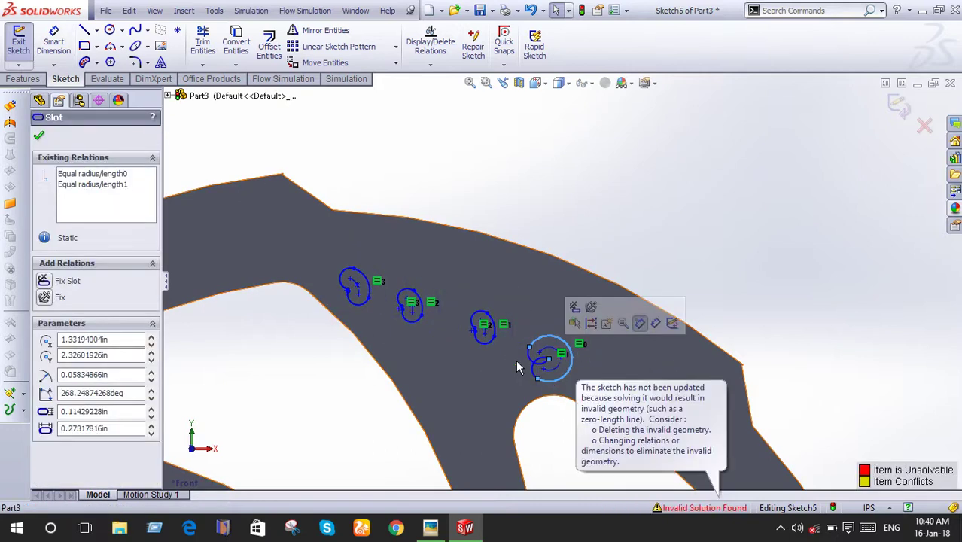
pyautogui.hotkey('ctrl', 'z')
pyautogui.click(682, 238)
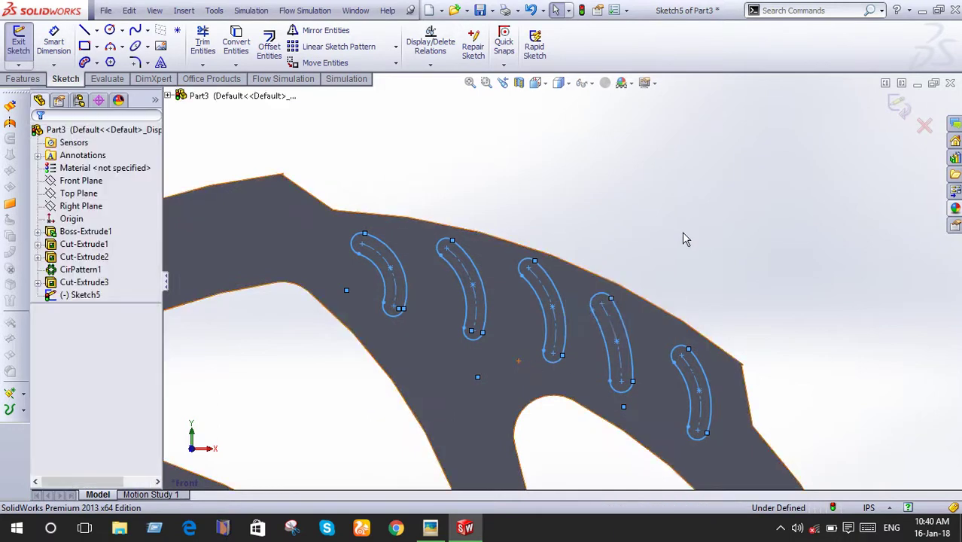
pyautogui.scroll(3, 677, 248)
pyautogui.scroll(2, 675, 260)
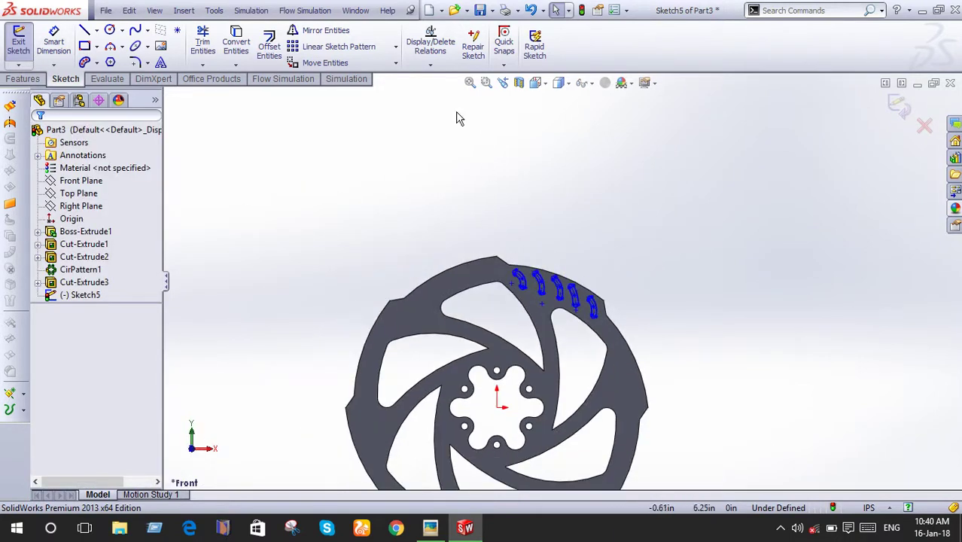
pyautogui.click(17, 79)
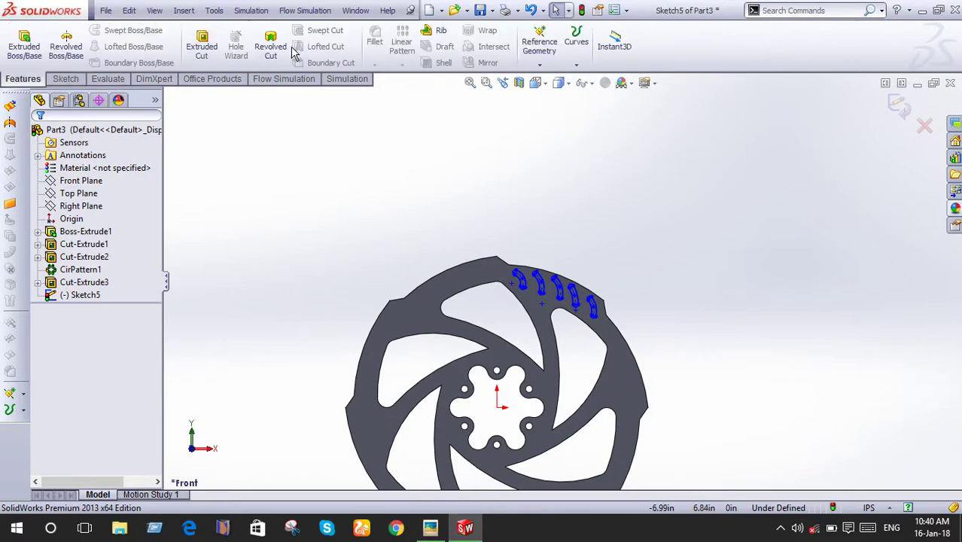
# Draw a circle centred on the origin, just outside the disc's edge
pyautogui.click(65, 79)
pyautogui.click(110, 30)
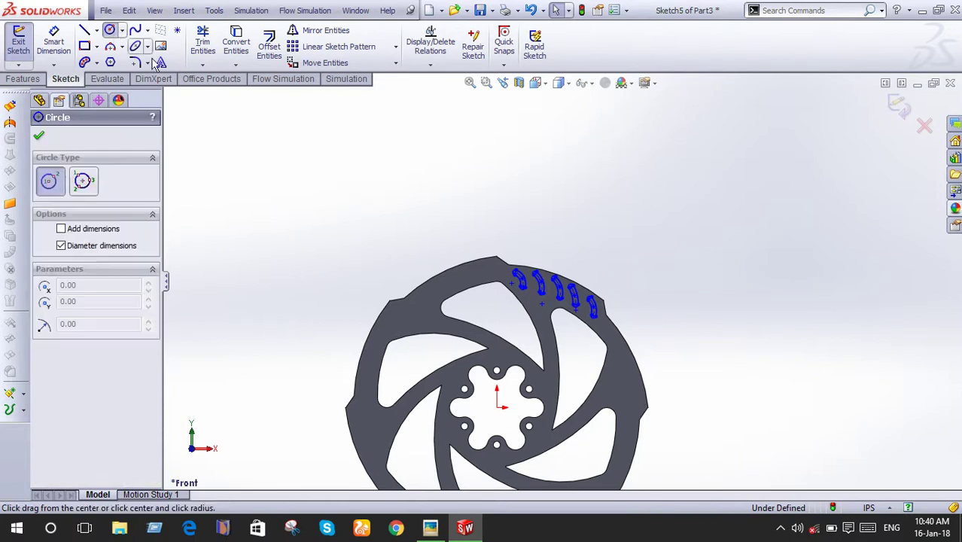
pyautogui.click(497, 406)
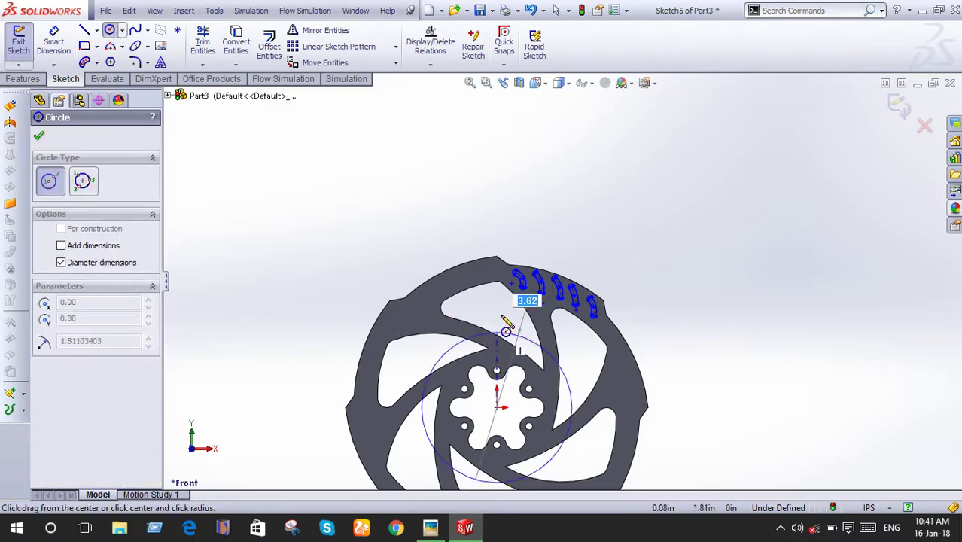
pyautogui.click(496, 229)
pyautogui.rightClick(508, 188)
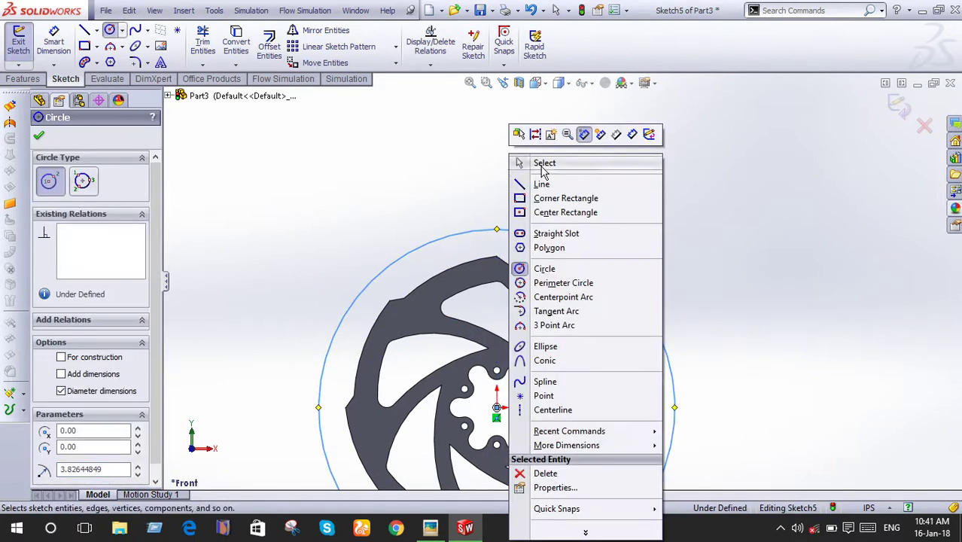
pyautogui.click(522, 164)
# Convert the large circle to construction geometry
pyautogui.click(503, 231)
pyautogui.rightClick(523, 188)
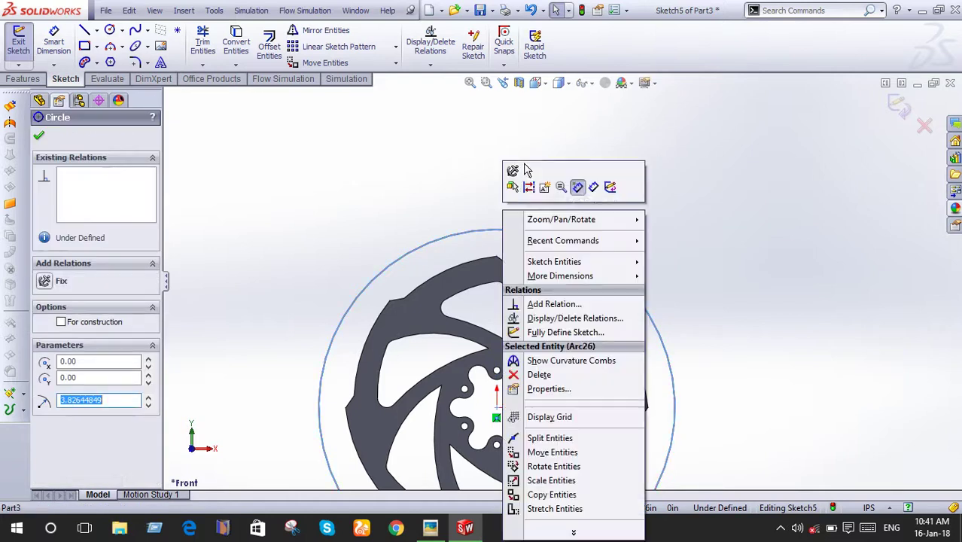
pyautogui.click(530, 188)
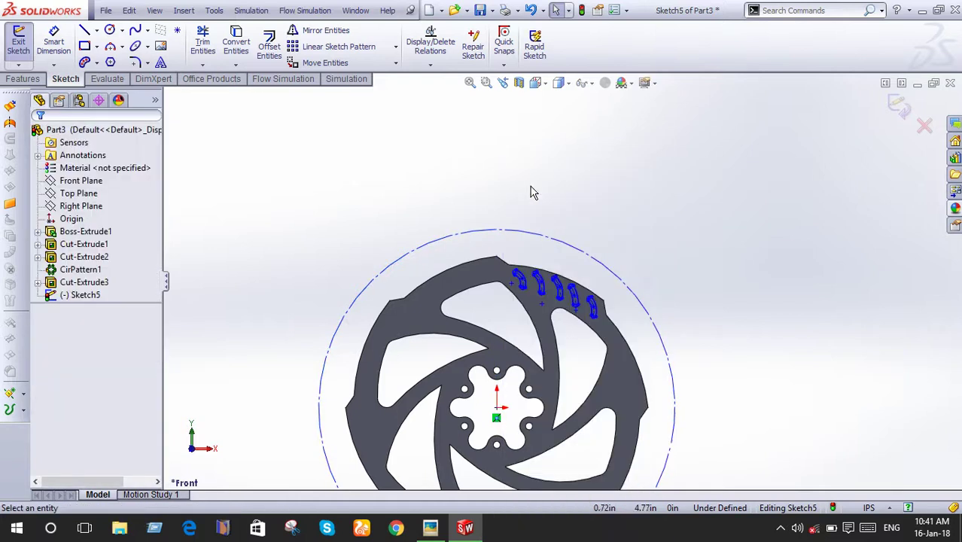
pyautogui.click(15, 79)
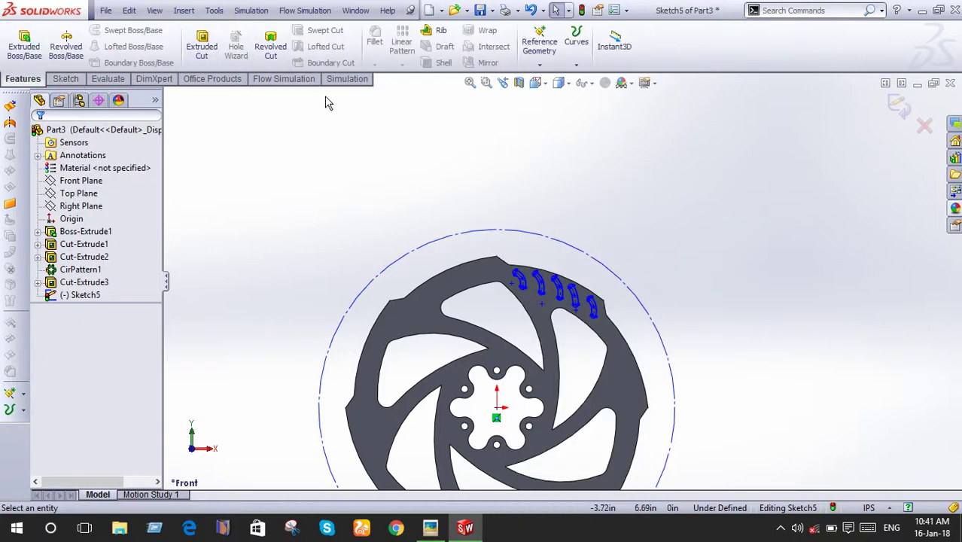
pyautogui.click(65, 79)
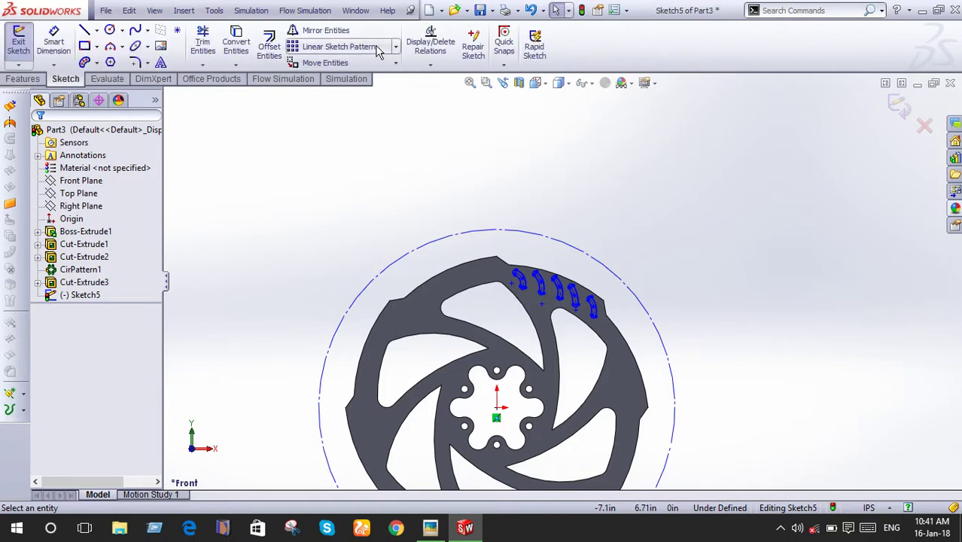
# Start a circular sketch pattern centred on the construction circle and select the five slots
pyautogui.click(378, 49)
pyautogui.click(395, 46)
pyautogui.click(389, 77)
pyautogui.click(388, 77)
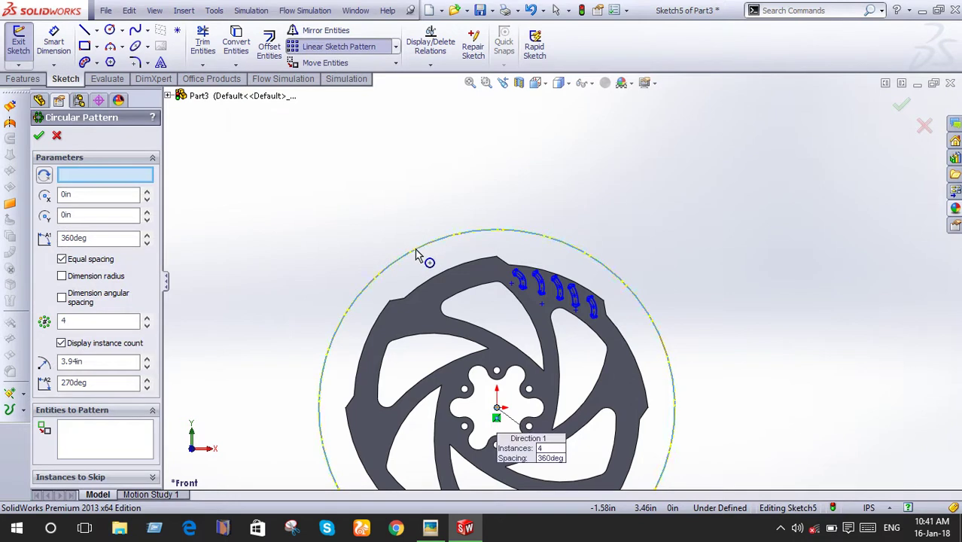
pyautogui.click(416, 256)
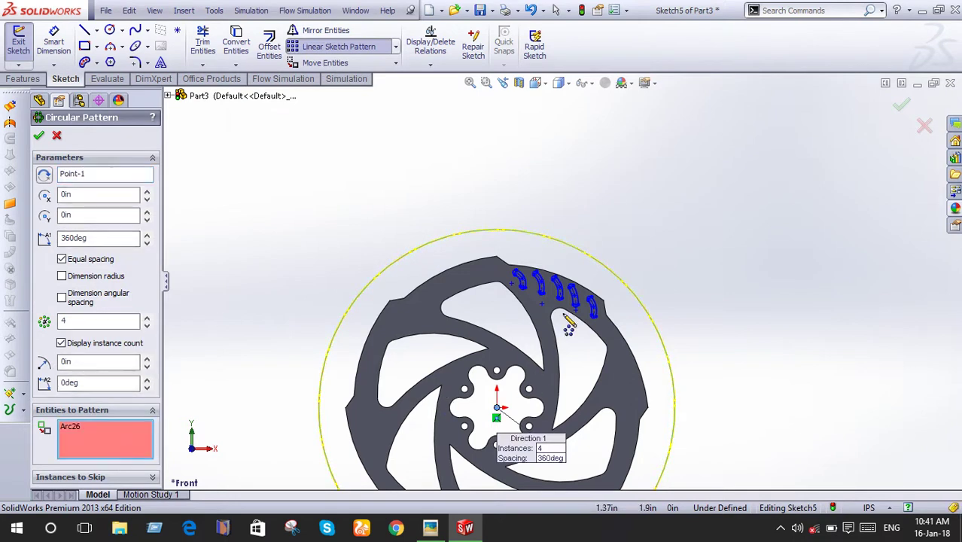
pyautogui.click(496, 240)
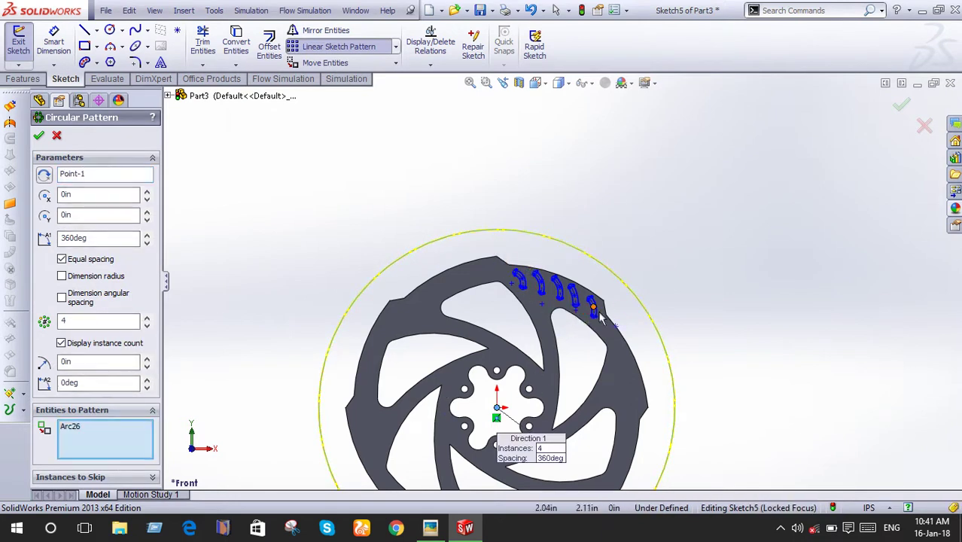
pyautogui.scroll(-3, 593, 317)
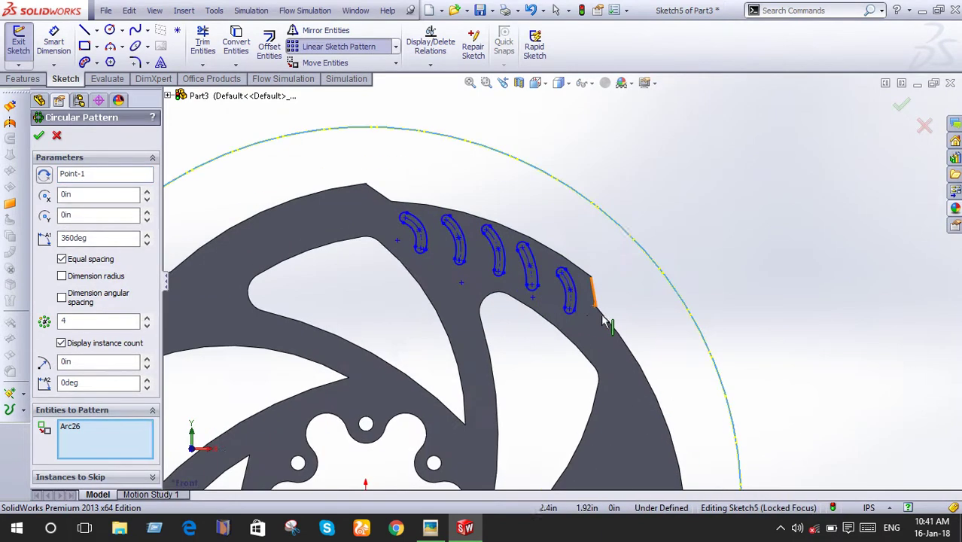
pyautogui.click(560, 283)
pyautogui.click(529, 275)
pyautogui.click(499, 256)
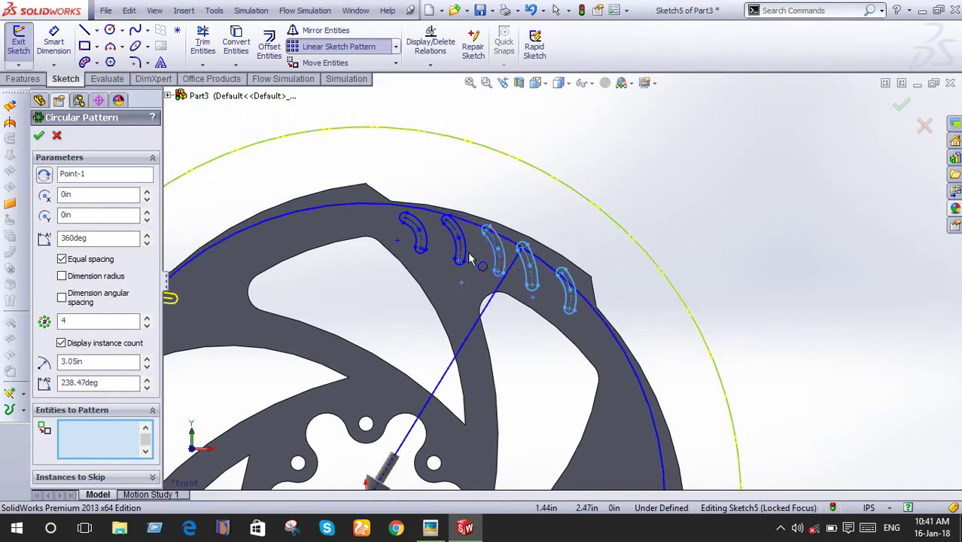
pyautogui.click(464, 252)
pyautogui.click(430, 252)
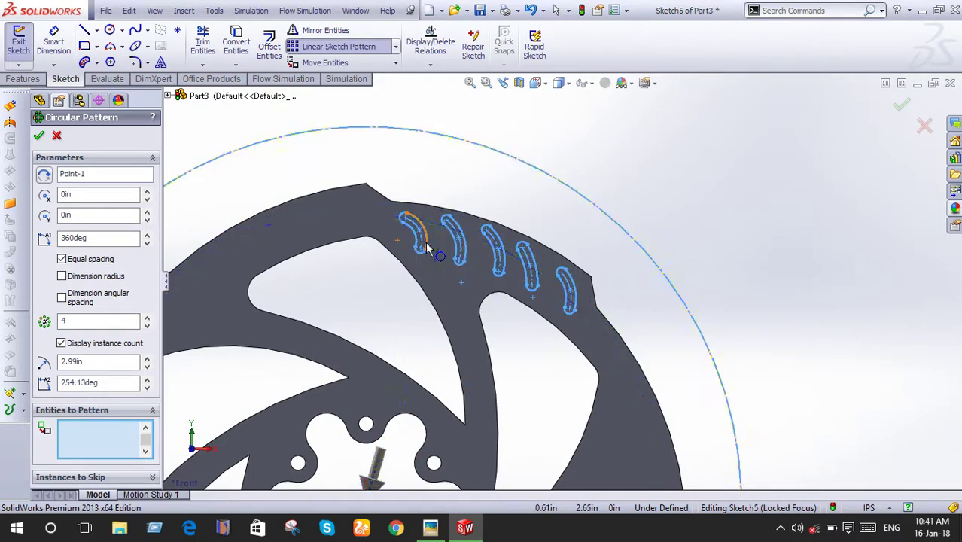
# Raise the pattern to 8 instances and confirm it
pyautogui.scroll(2, 429, 249)
pyautogui.scroll(3, 429, 249)
pyautogui.scroll(2, 426, 246)
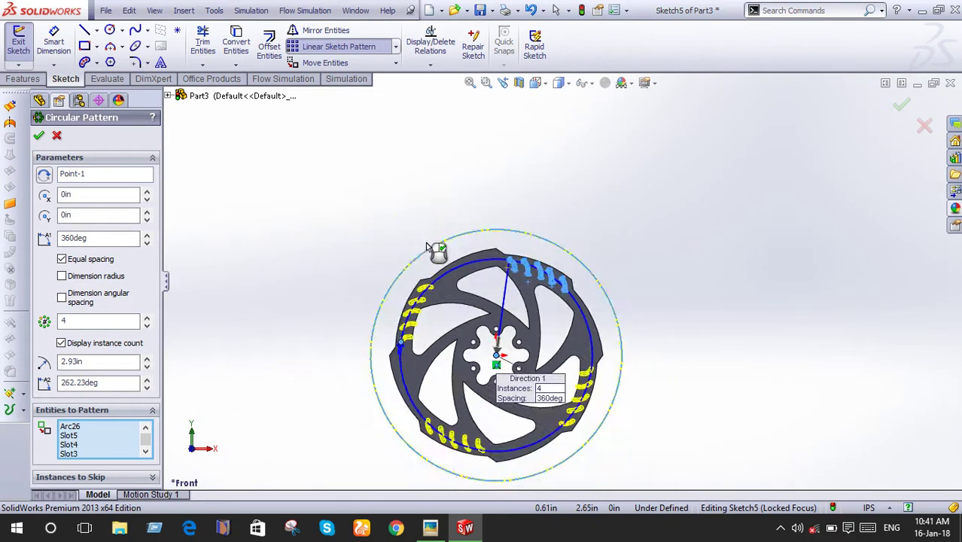
pyautogui.click(147, 318)
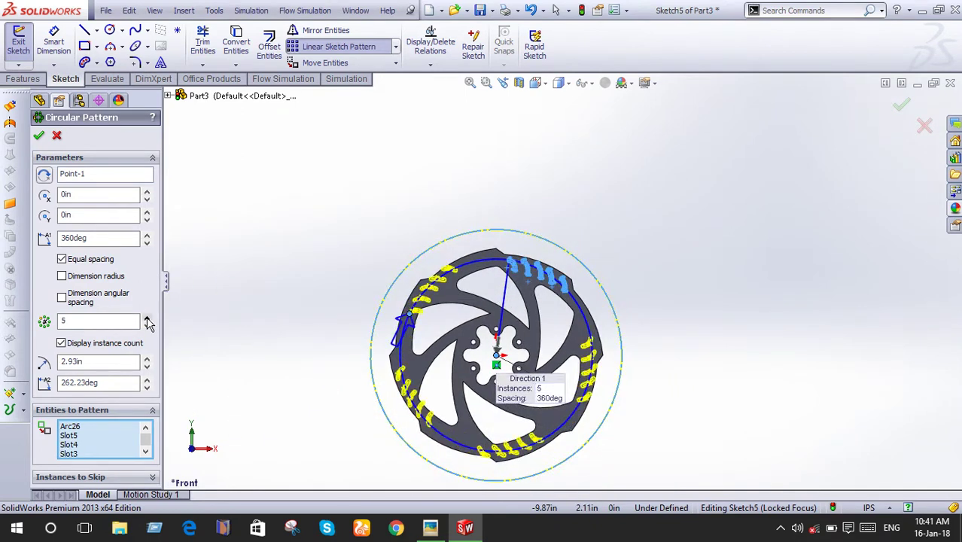
pyautogui.click(147, 318)
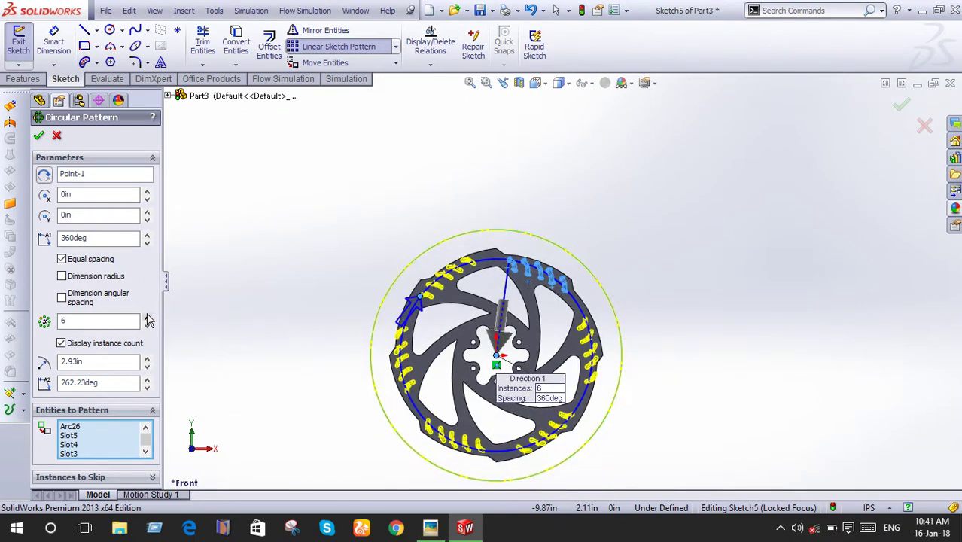
pyautogui.click(147, 318)
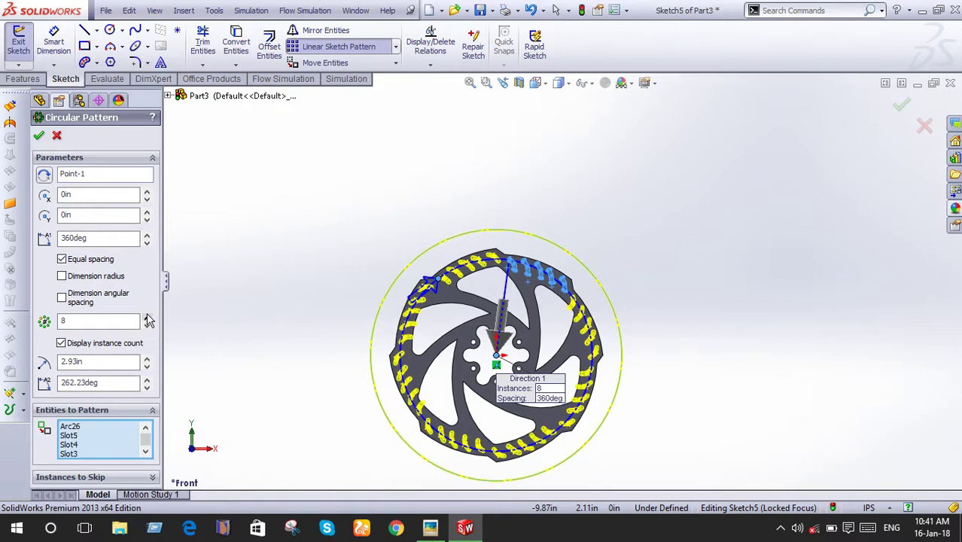
pyautogui.click(39, 135)
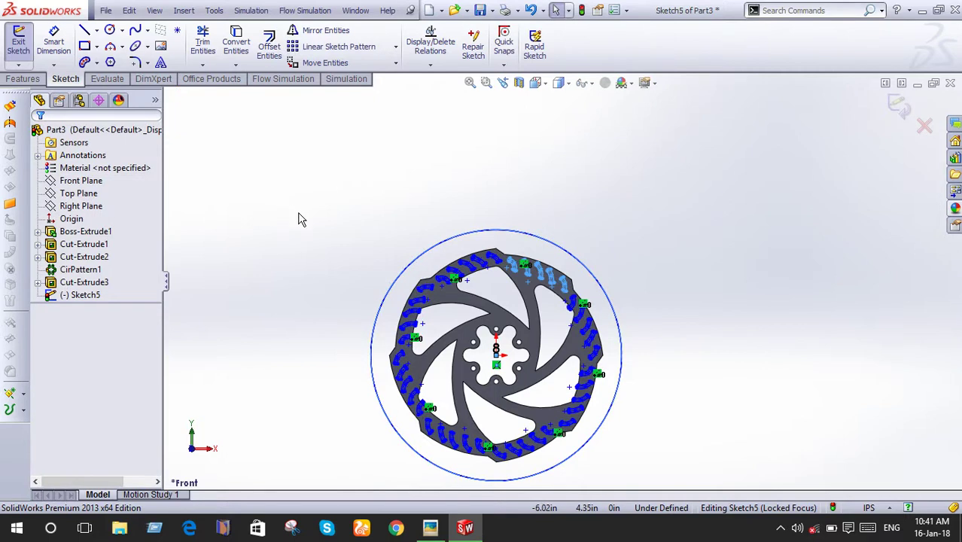
# Cut-extrude the rim slot sketch through the disc as Cut-Extrude4
pyautogui.click(23, 79)
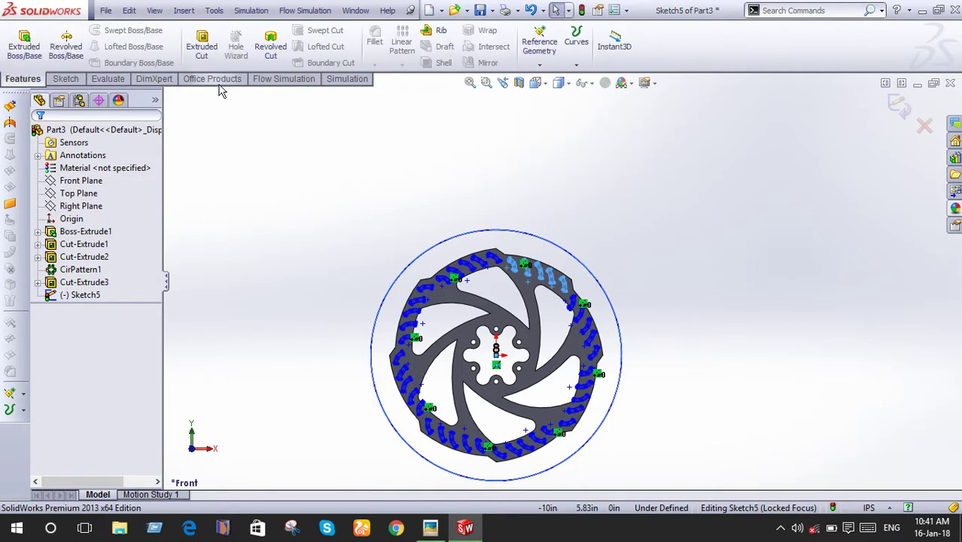
pyautogui.click(200, 56)
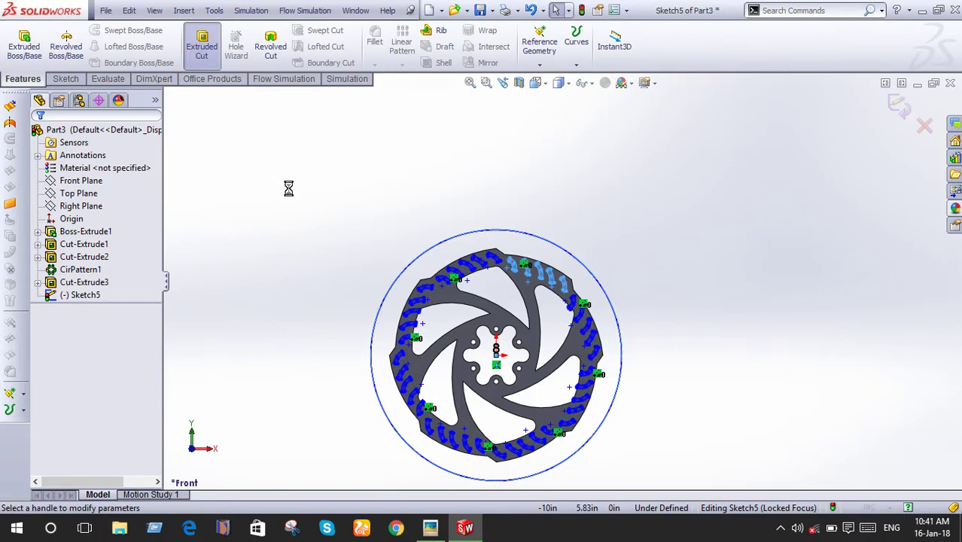
pyautogui.moveTo(325, 237)
pyautogui.mouseDown(button='middle')
pyautogui.moveTo(436, 294)
pyautogui.moveTo(452, 286)
pyautogui.mouseUp(button='middle')
pyautogui.click(901, 105)
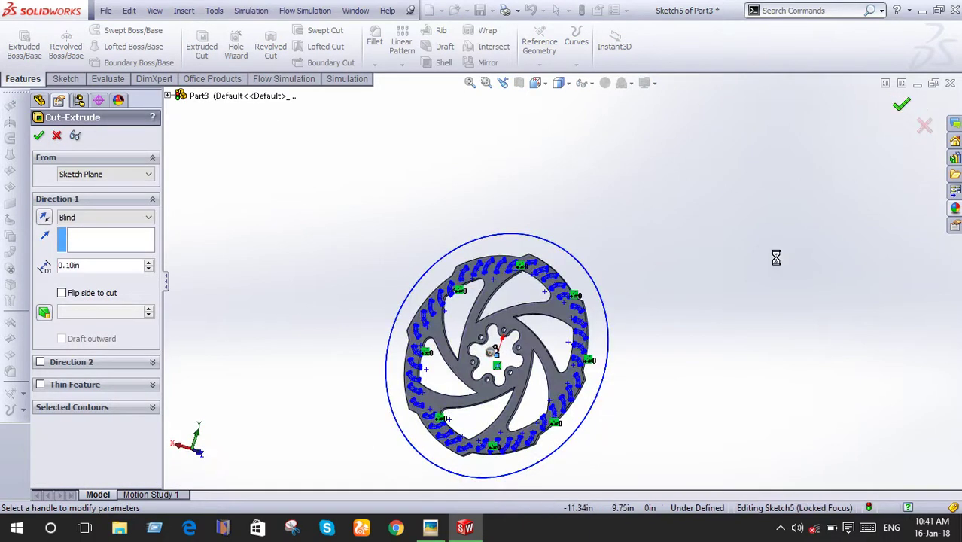
pyautogui.click(745, 293)
# Switch to the Front view, then tilt the disc slightly into 3-D
pyautogui.moveTo(745, 294)
pyautogui.mouseDown(button='middle')
pyautogui.moveTo(571, 229)
pyautogui.moveTo(589, 266)
pyautogui.mouseUp(button='middle')
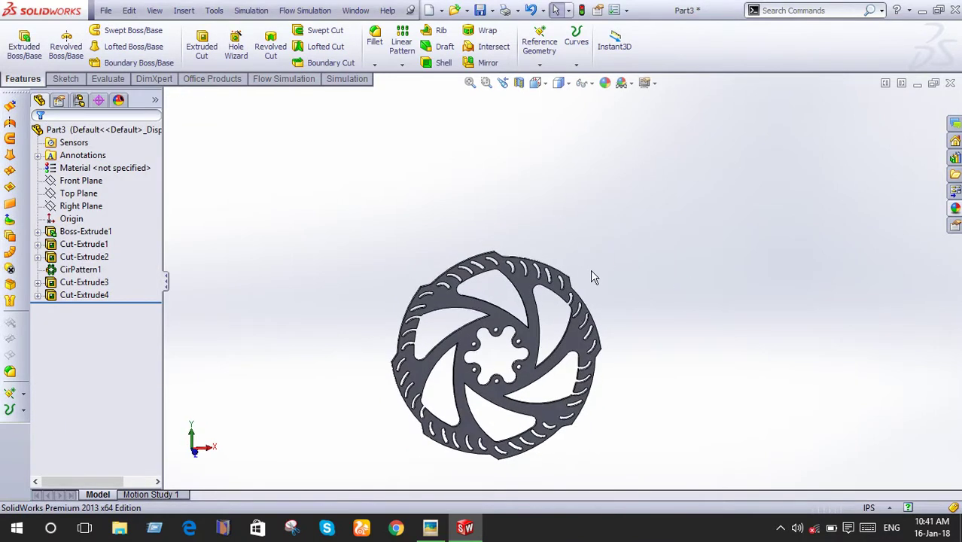
pyautogui.press('space')
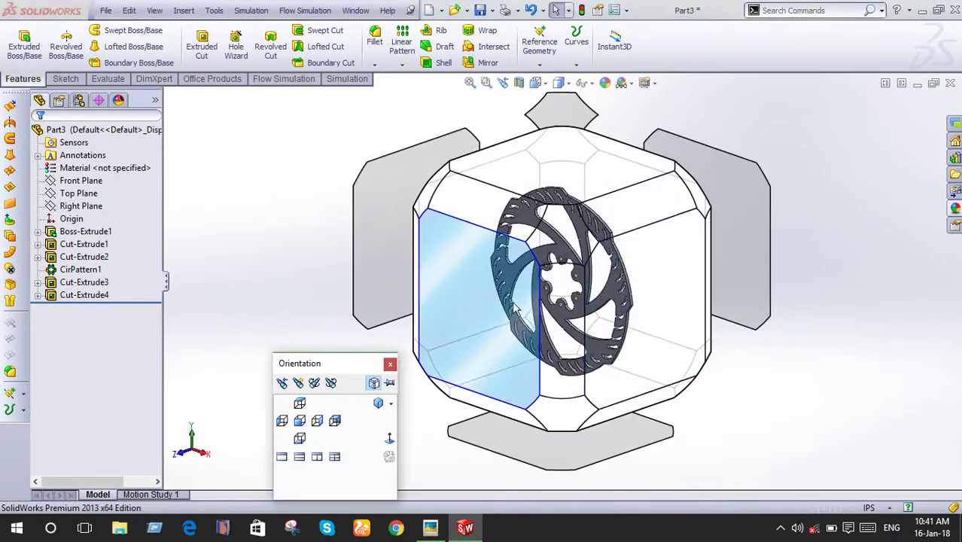
pyautogui.click(429, 309)
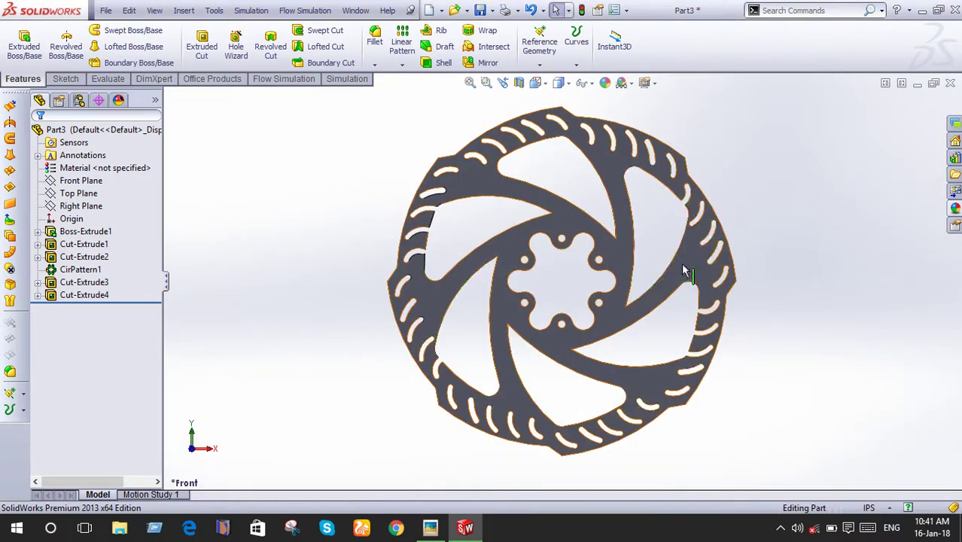
pyautogui.moveTo(752, 240); pyautogui.dragTo(687, 265, button='middle')
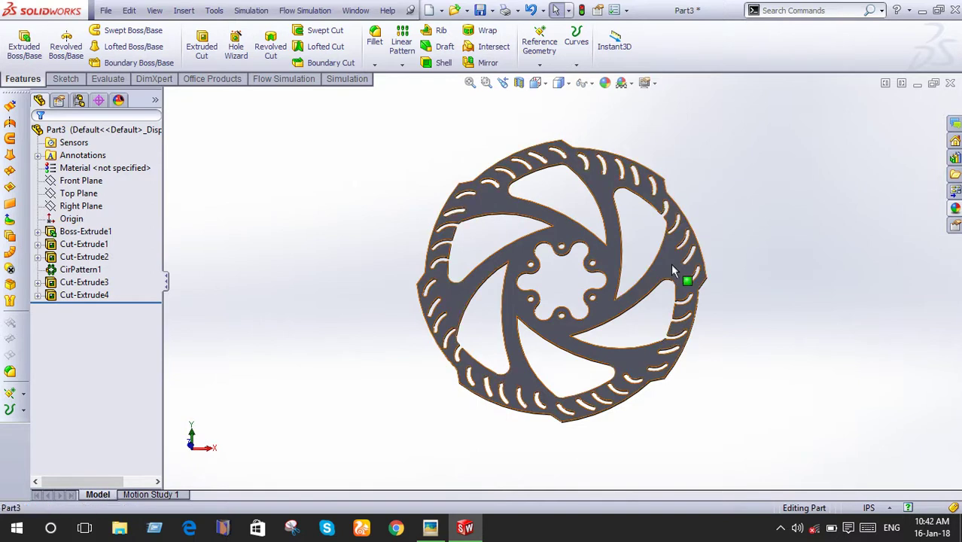
# Open the Part3 appearance editor and browse into the Metal appearance category
pyautogui.rightClick(672, 268)
pyautogui.click(747, 159)
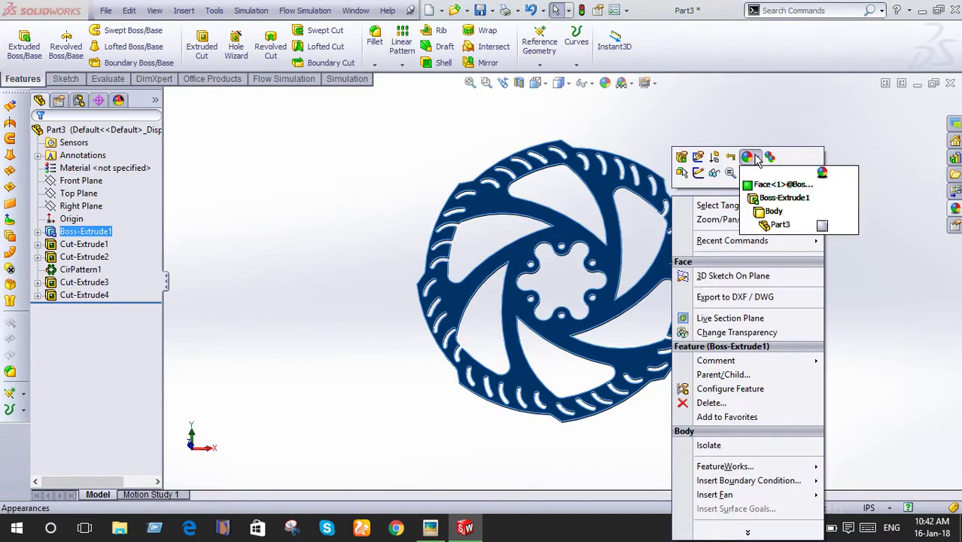
pyautogui.click(767, 200)
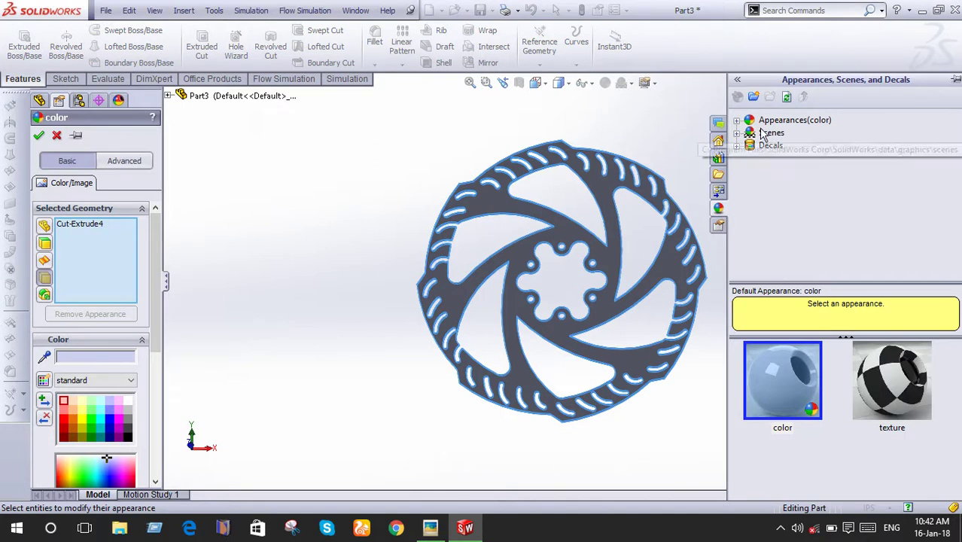
pyautogui.click(737, 121)
pyautogui.doubleClick(775, 146)
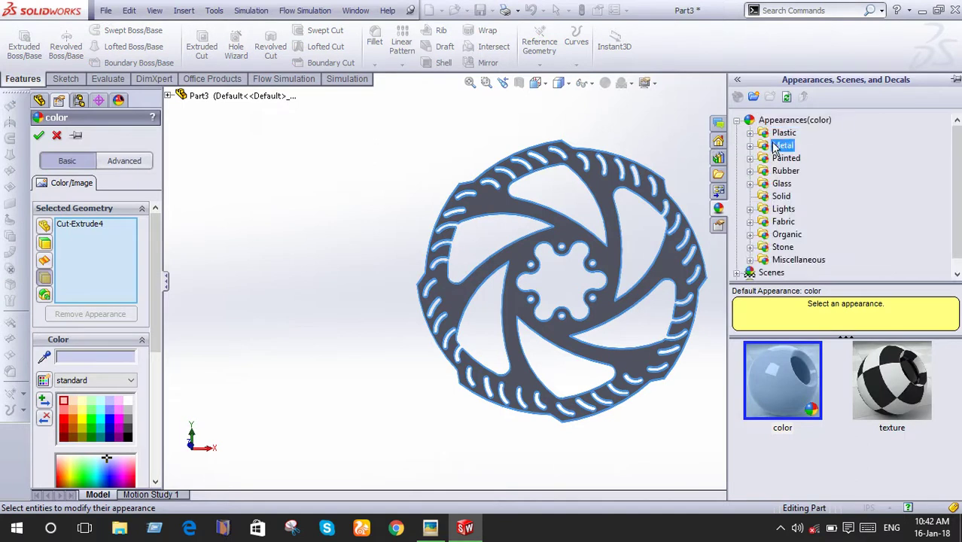
pyautogui.scroll(-1, 803, 393)
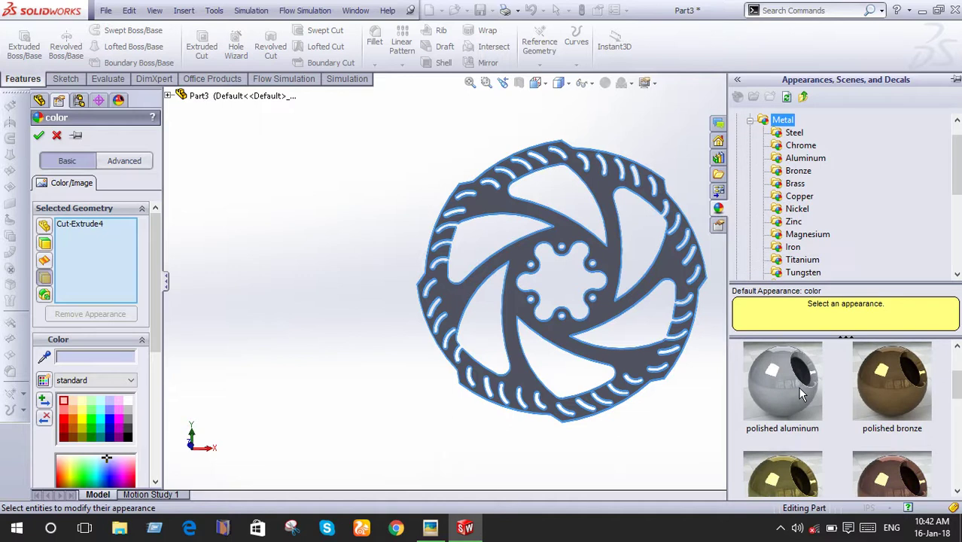
pyautogui.scroll(-2, 803, 391)
pyautogui.scroll(-3, 802, 390)
pyautogui.scroll(2, 802, 387)
pyautogui.scroll(1, 802, 387)
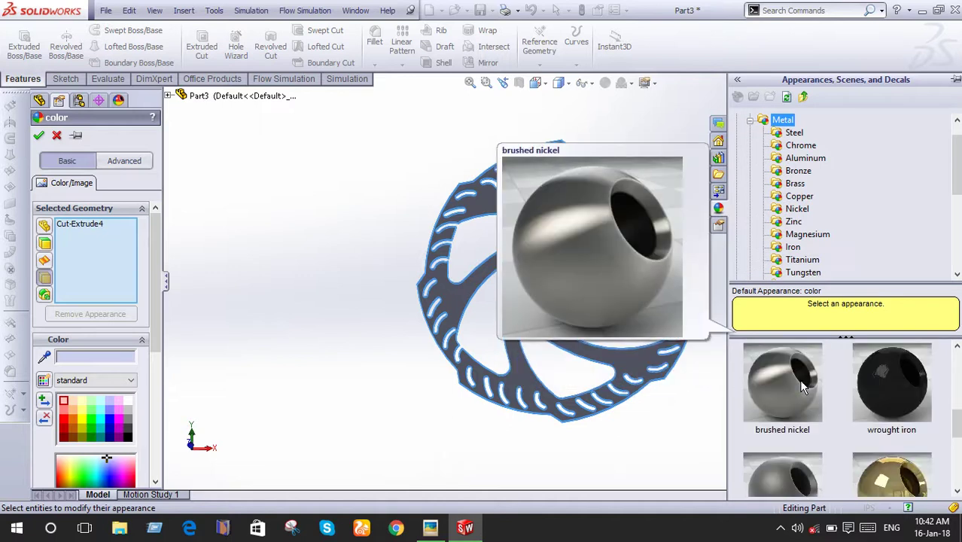
pyautogui.scroll(1, 802, 385)
pyautogui.scroll(1, 802, 385)
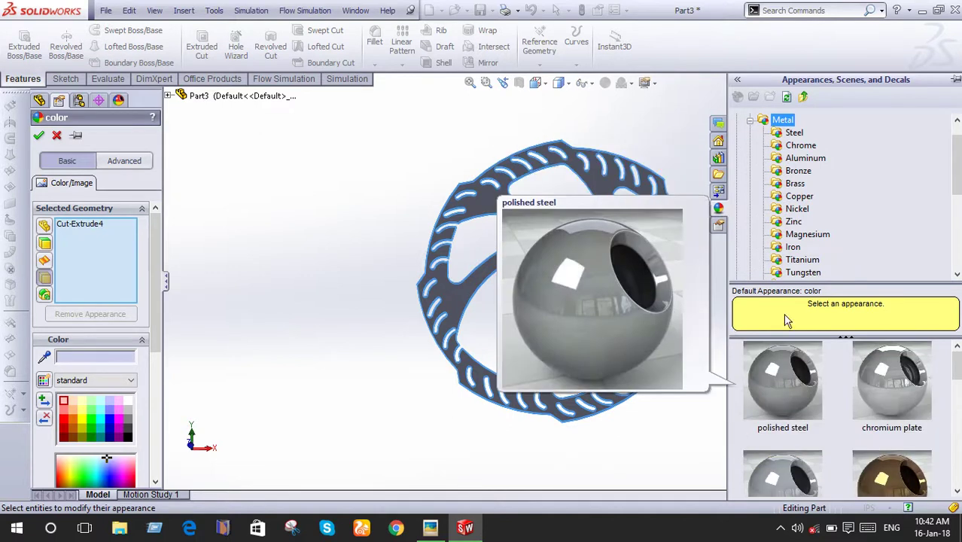
# Apply the brushed steel appearance from Metal > Steel and confirm it
pyautogui.click(790, 133)
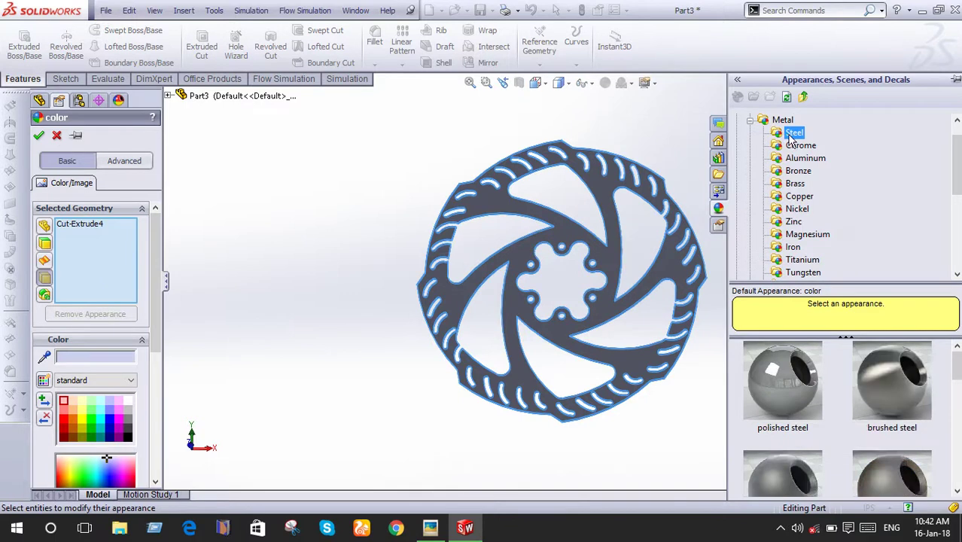
pyautogui.scroll(-2, 825, 371)
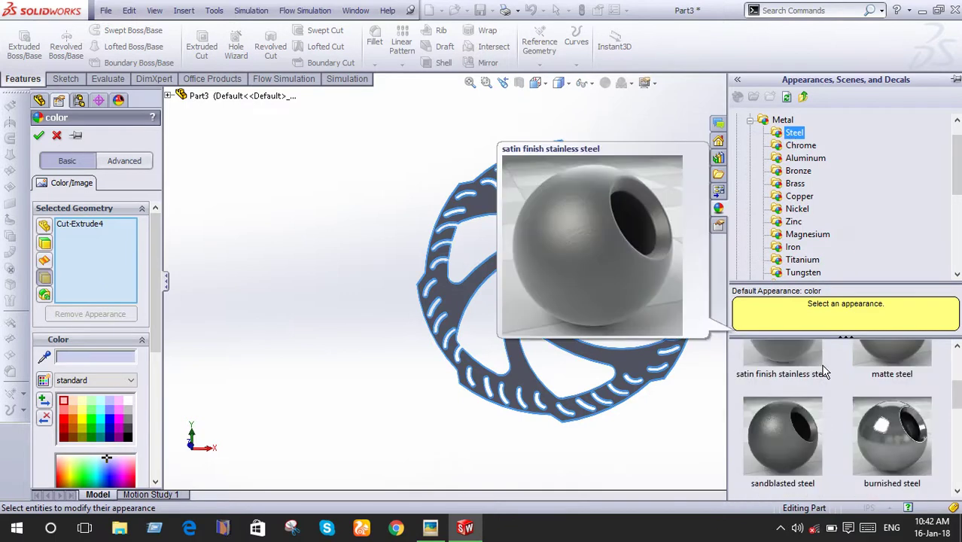
pyautogui.scroll(-1, 824, 371)
pyautogui.scroll(-1, 825, 371)
pyautogui.scroll(-1, 825, 371)
pyautogui.scroll(-1, 824, 371)
pyautogui.scroll(1, 825, 371)
pyautogui.scroll(2, 825, 371)
pyautogui.scroll(4, 824, 371)
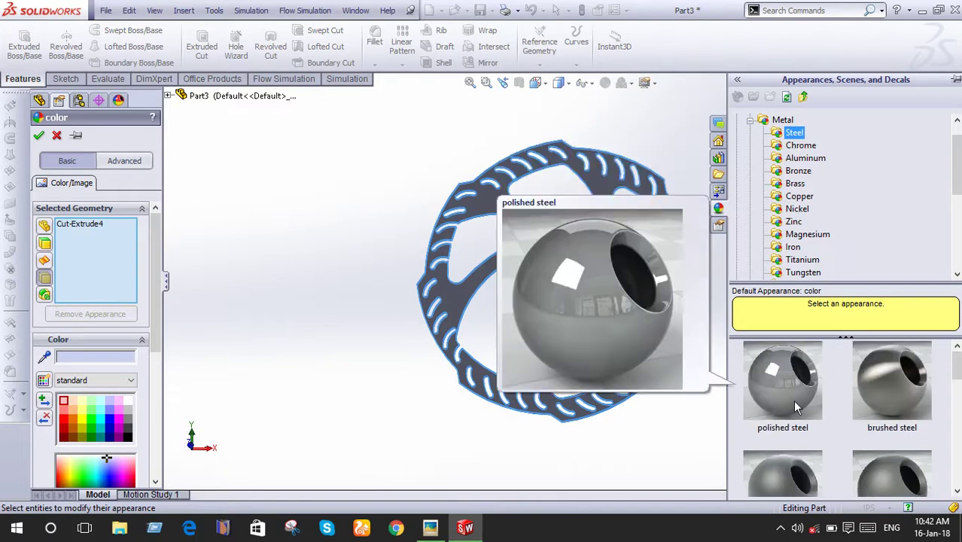
pyautogui.click(870, 395)
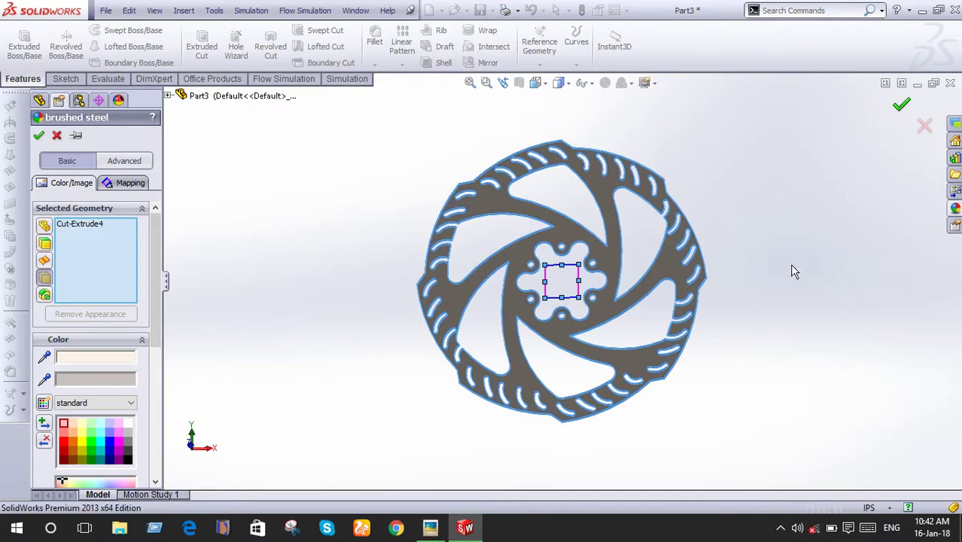
pyautogui.click(901, 105)
pyautogui.moveTo(784, 217); pyautogui.dragTo(777, 234, button='middle')
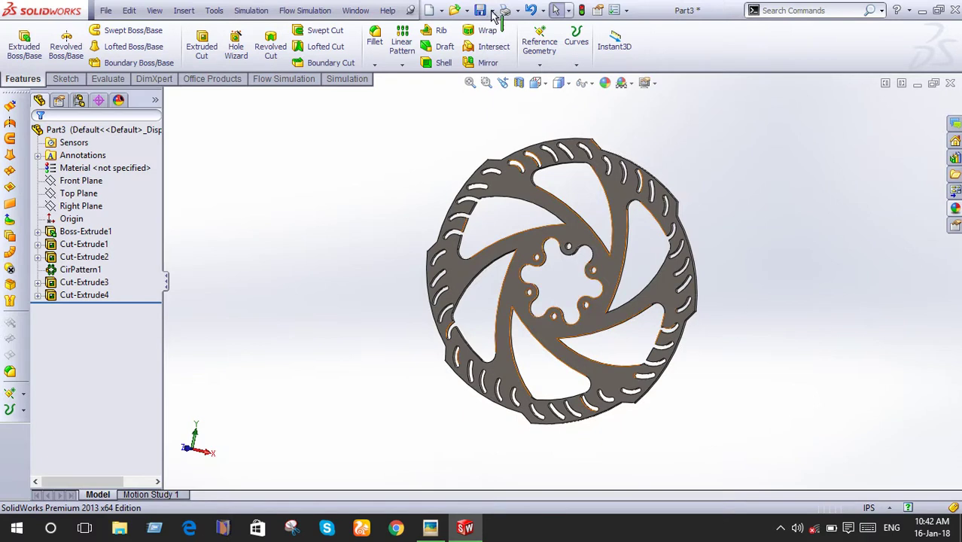
# Save the part as 'brake disk' in the bicycle folder, then minimize SolidWorks
pyautogui.click(494, 10)
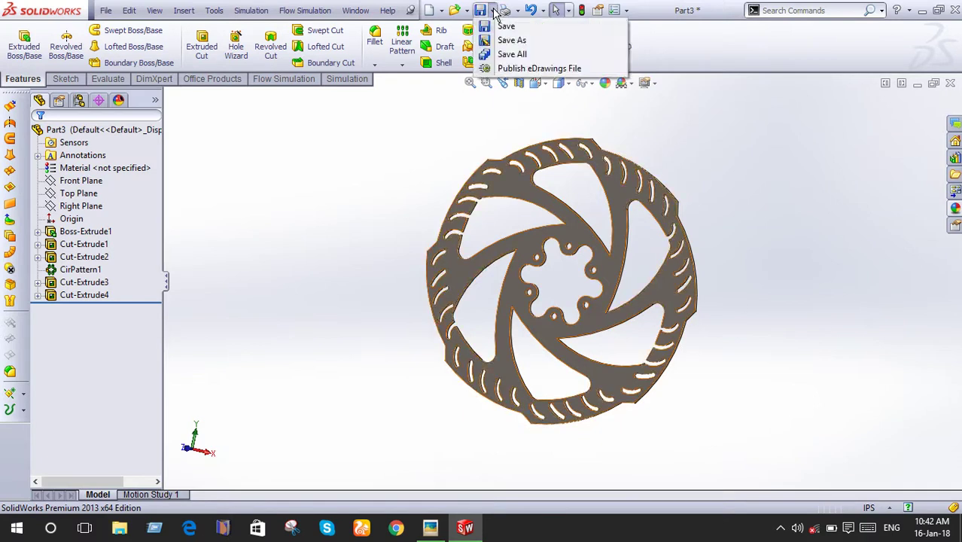
pyautogui.click(503, 42)
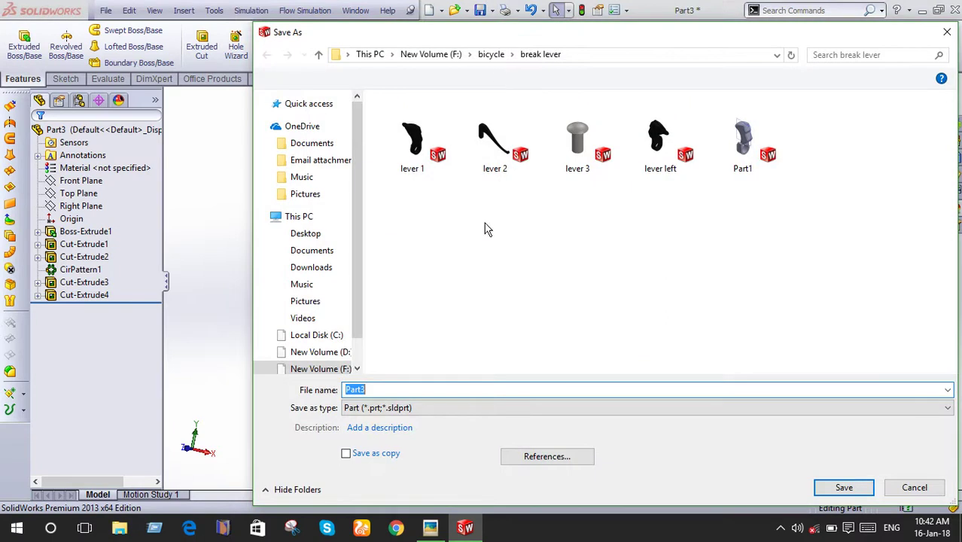
pyautogui.click(319, 54)
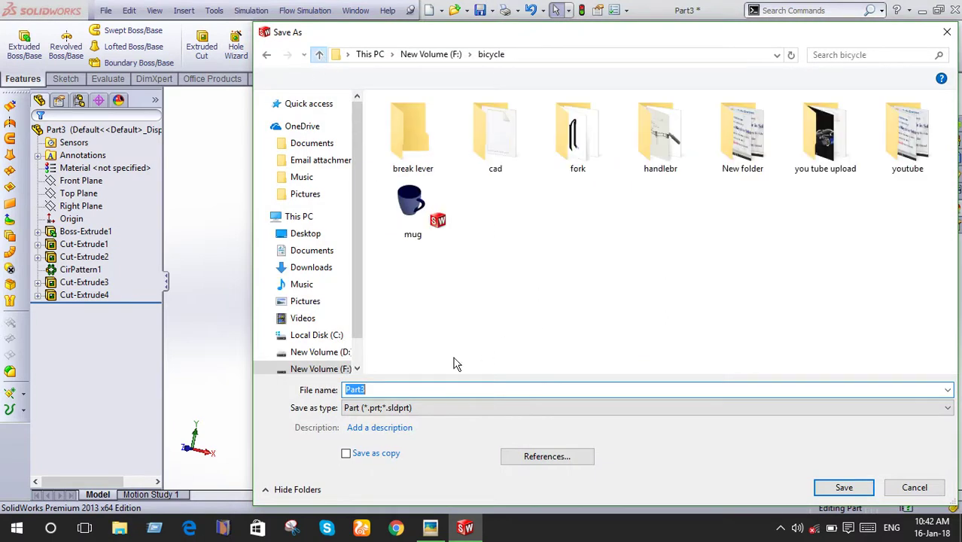
pyautogui.click(377, 390)
pyautogui.moveTo(377, 389); pyautogui.dragTo(348, 390)
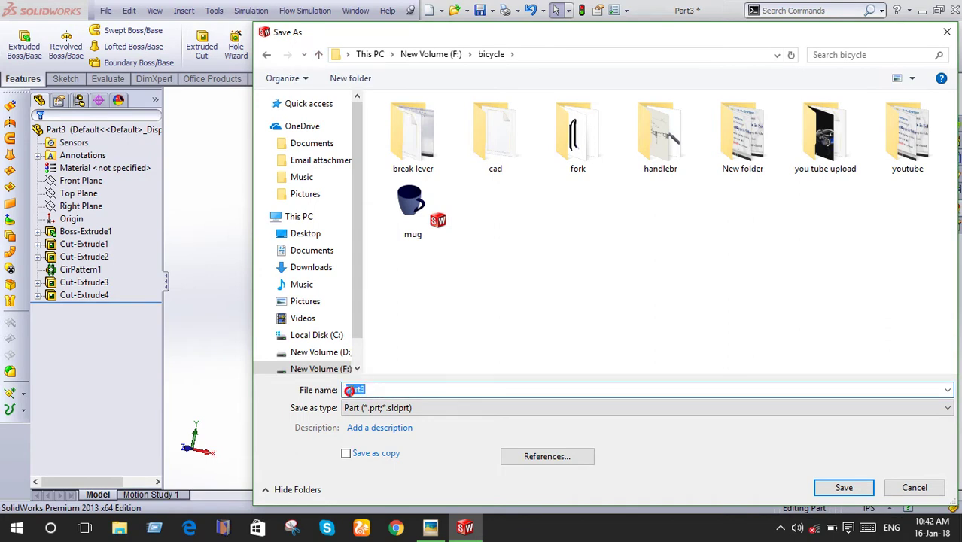
pyautogui.write('br')
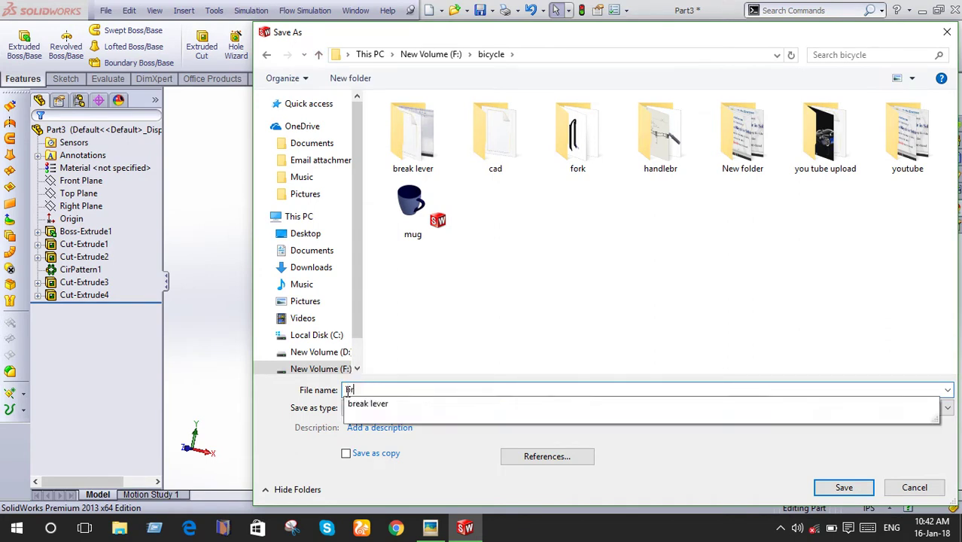
pyautogui.write('ake disk')
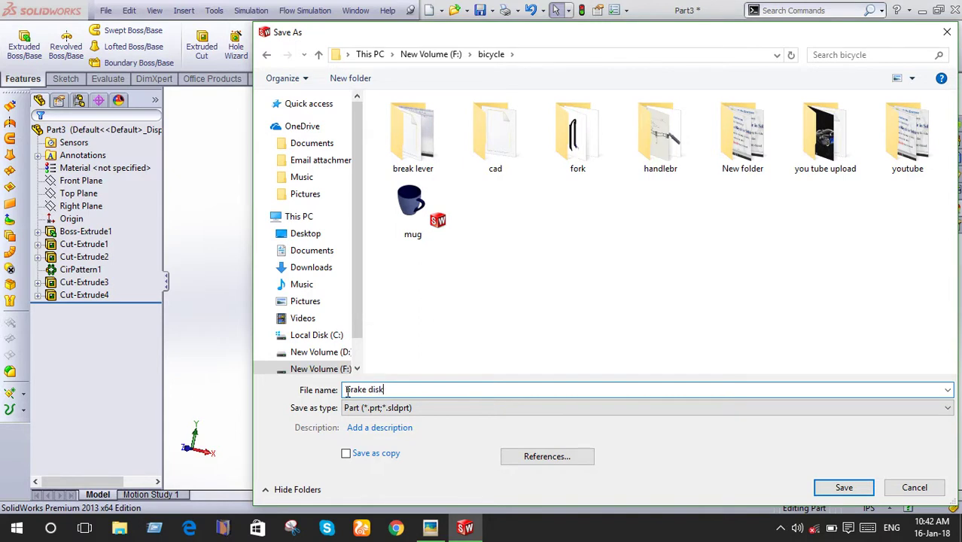
pyautogui.press('Return')
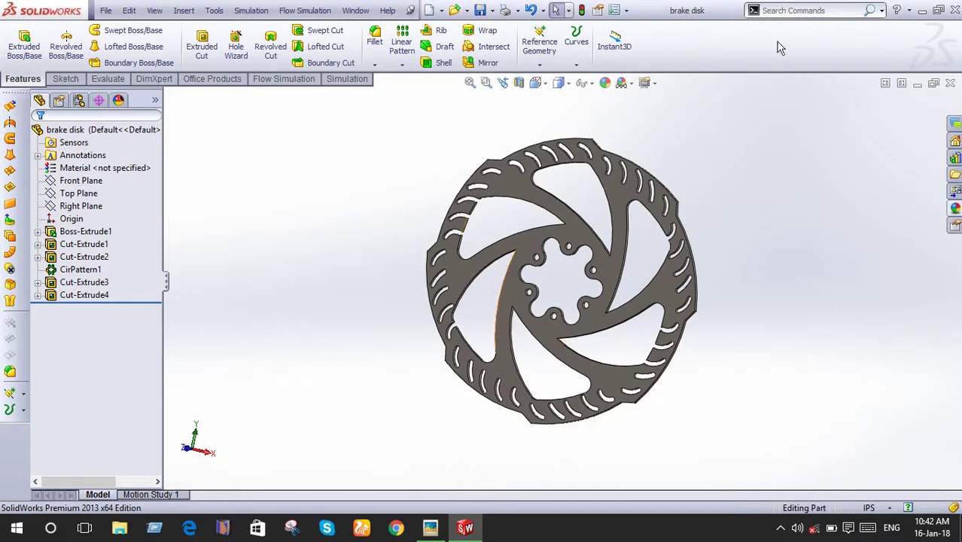
pyautogui.click(923, 15)
# Close the photo viewer, open and close This PC, and select the KeyShot 5 shortcut
pyautogui.click(680, 28)
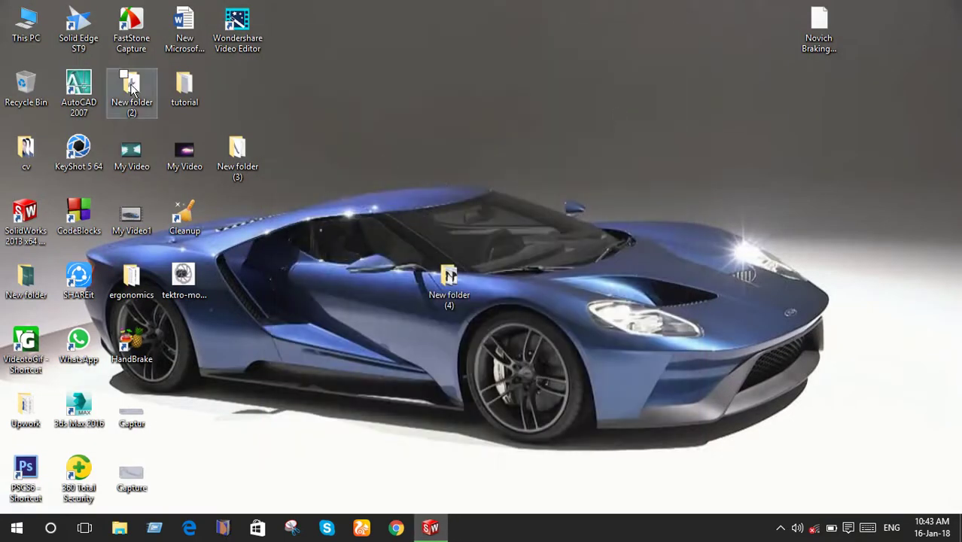
pyautogui.doubleClick(26, 23)
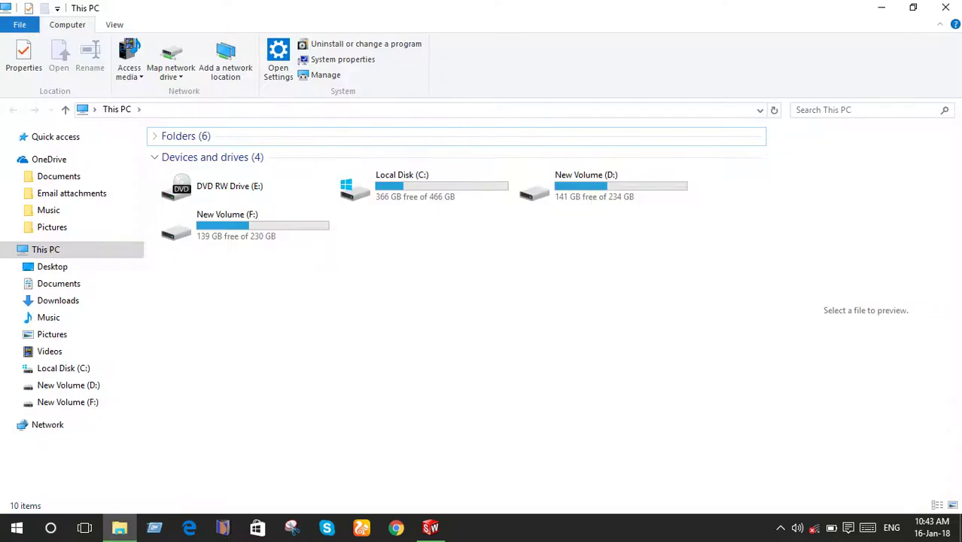
pyautogui.click(947, 7)
pyautogui.click(88, 161)
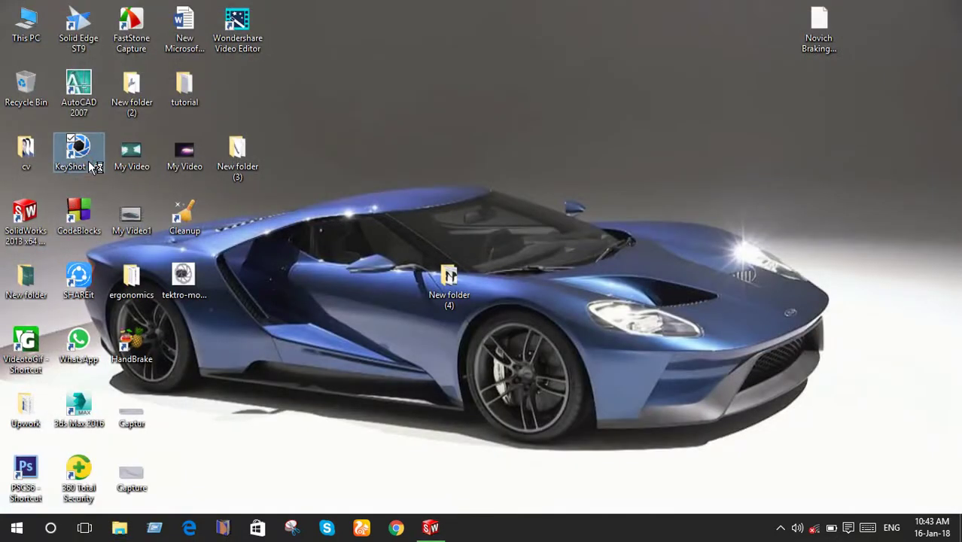
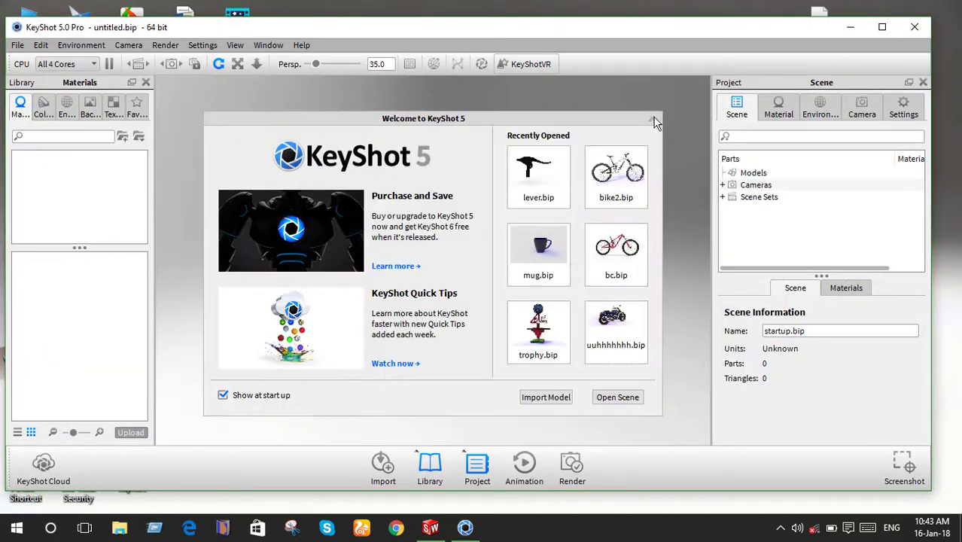
# Close the welcome screen, maximize the KeyShot window, and start a model import
pyautogui.click(654, 120)
pyautogui.click(882, 27)
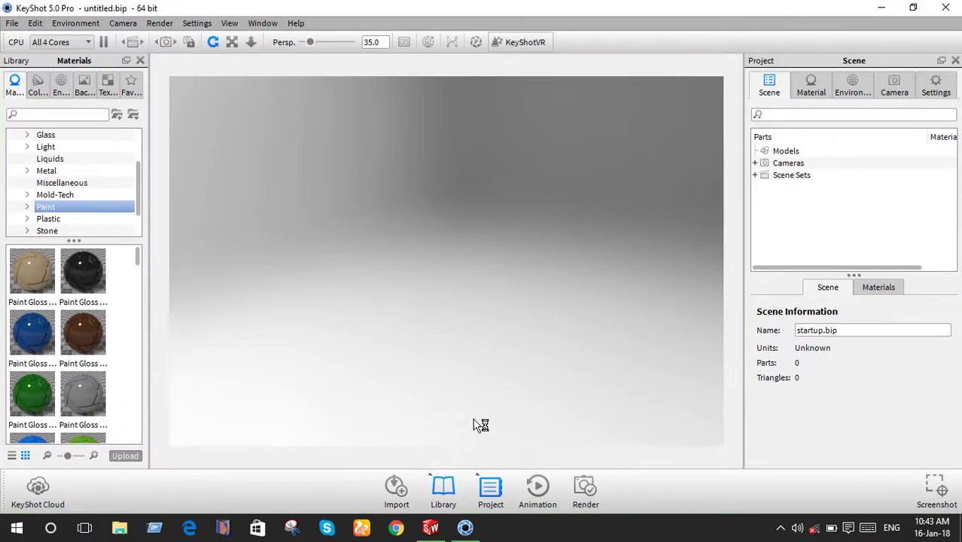
pyautogui.click(396, 487)
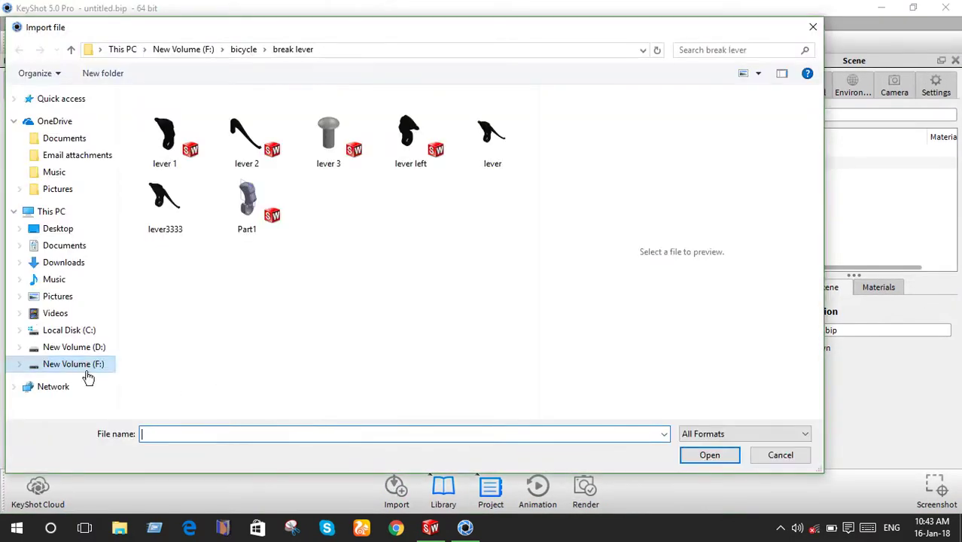
# Browse to F:\bicycle and import the brake disk SolidWorks part into the scene
pyautogui.click(72, 49)
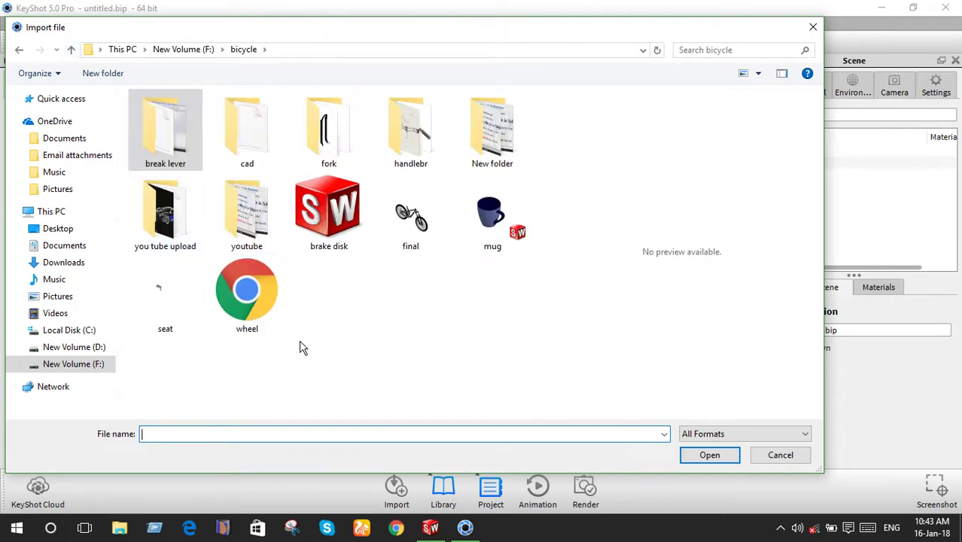
pyautogui.click(328, 309)
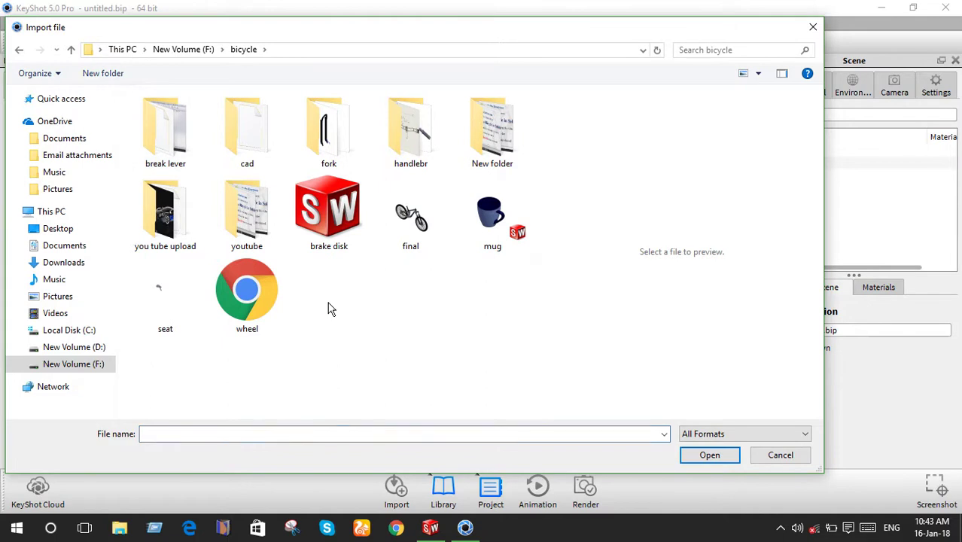
pyautogui.click(73, 364)
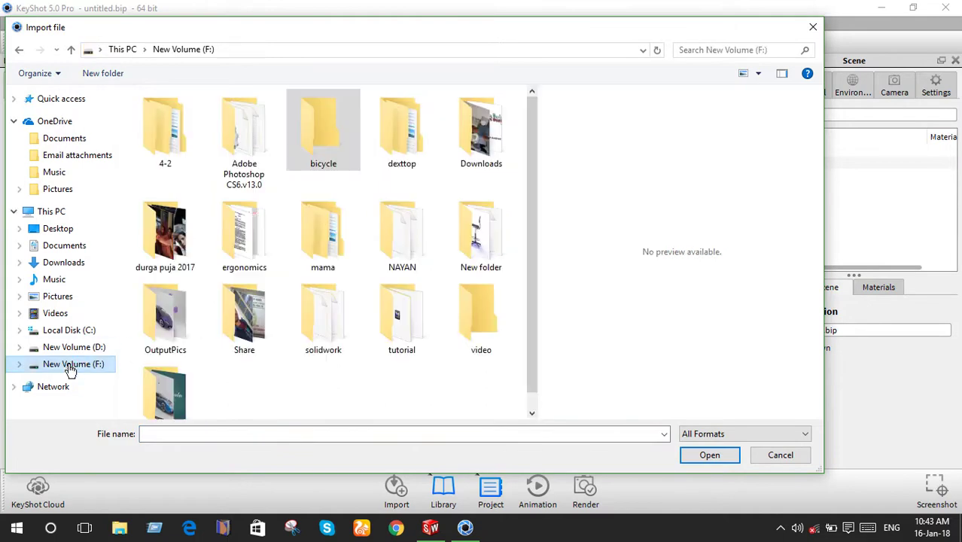
pyautogui.scroll(-1, 267, 352)
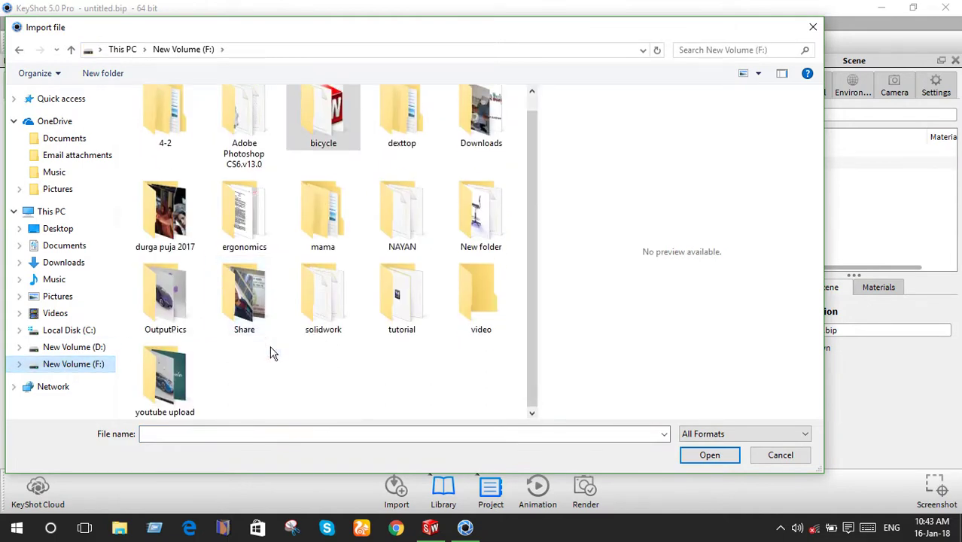
pyautogui.doubleClick(322, 144)
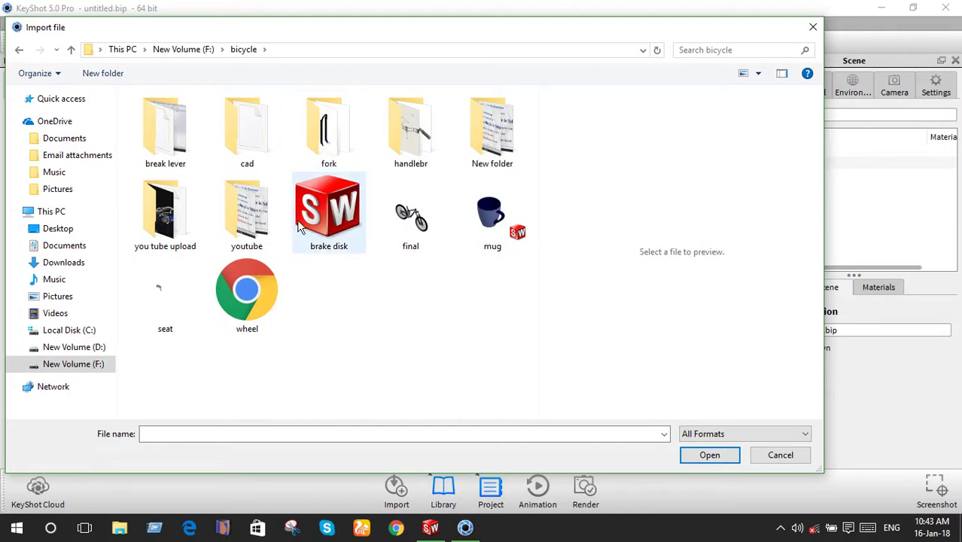
pyautogui.click(318, 216)
pyautogui.click(696, 457)
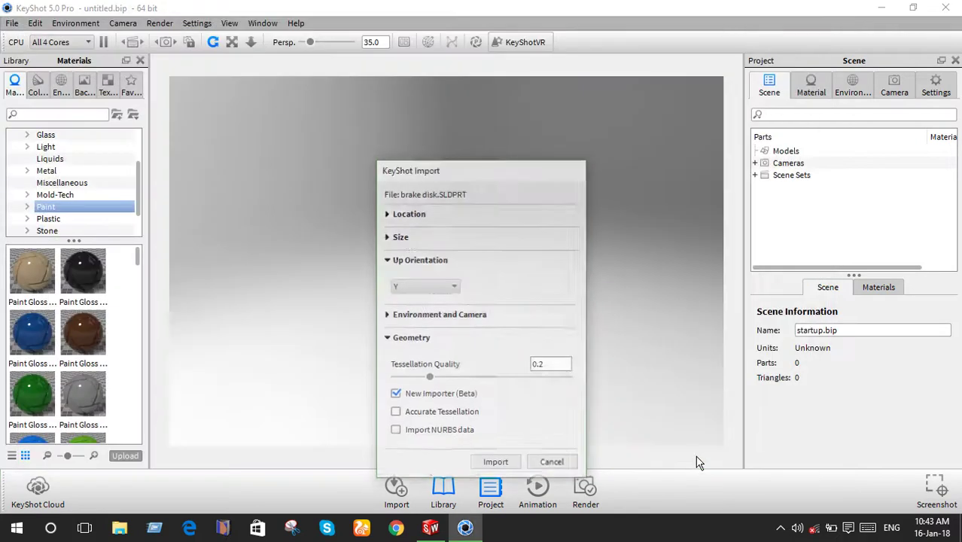
pyautogui.click(490, 464)
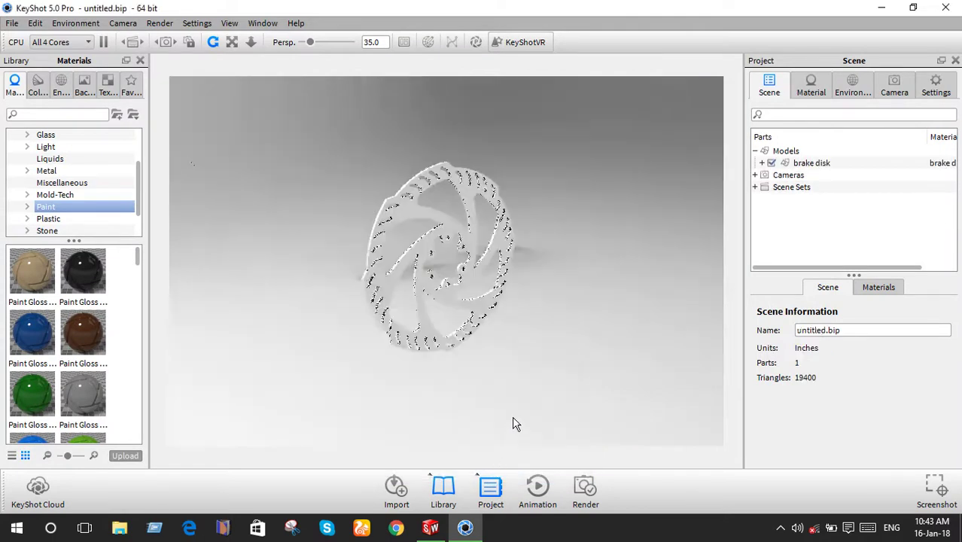
# Change the brake disk's material type from Diffuse to Metal
pyautogui.moveTo(483, 376); pyautogui.dragTo(376, 371)
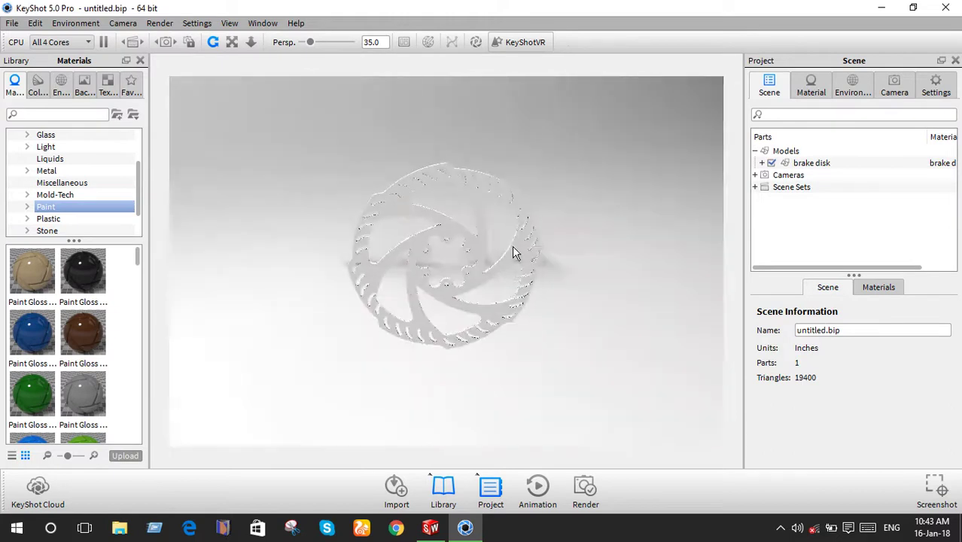
pyautogui.rightClick(514, 246)
pyautogui.press('Escape')
pyautogui.doubleClick(527, 259)
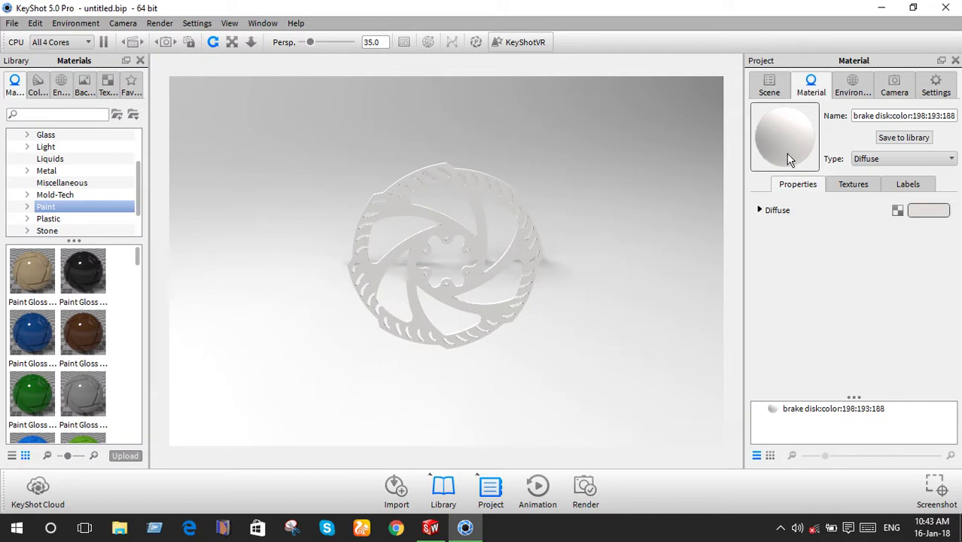
pyautogui.click(883, 164)
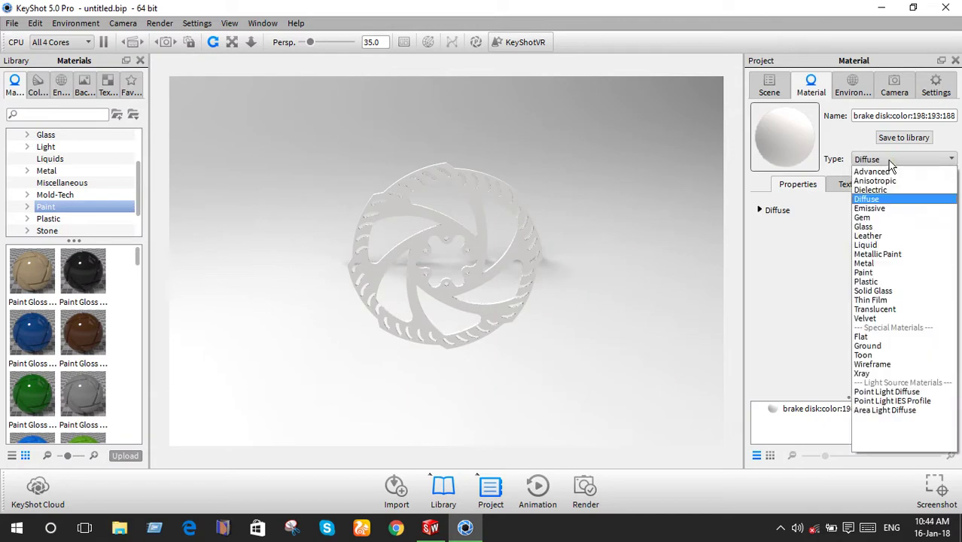
pyautogui.click(881, 264)
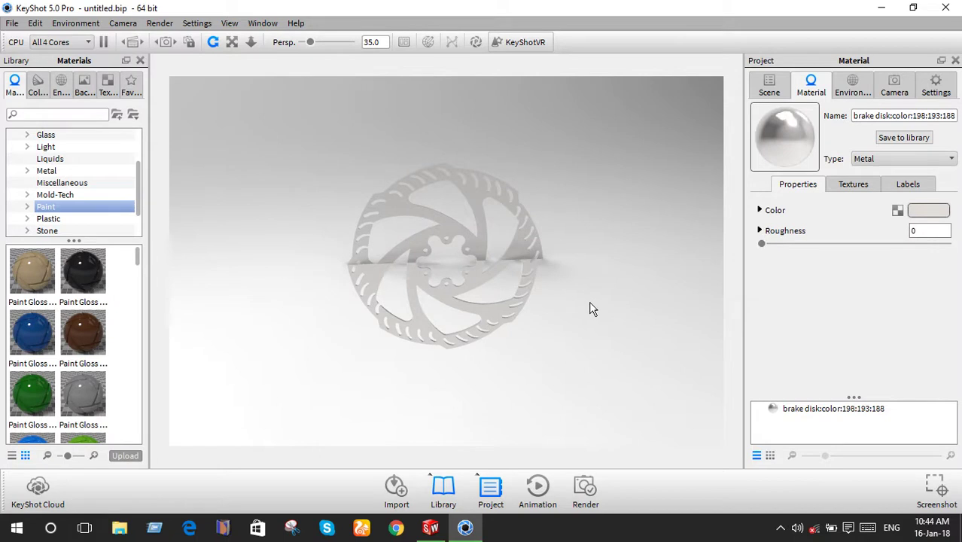
pyautogui.moveTo(584, 292)
pyautogui.mouseDown()
pyautogui.moveTo(566, 241)
pyautogui.moveTo(629, 288)
pyautogui.mouseUp()
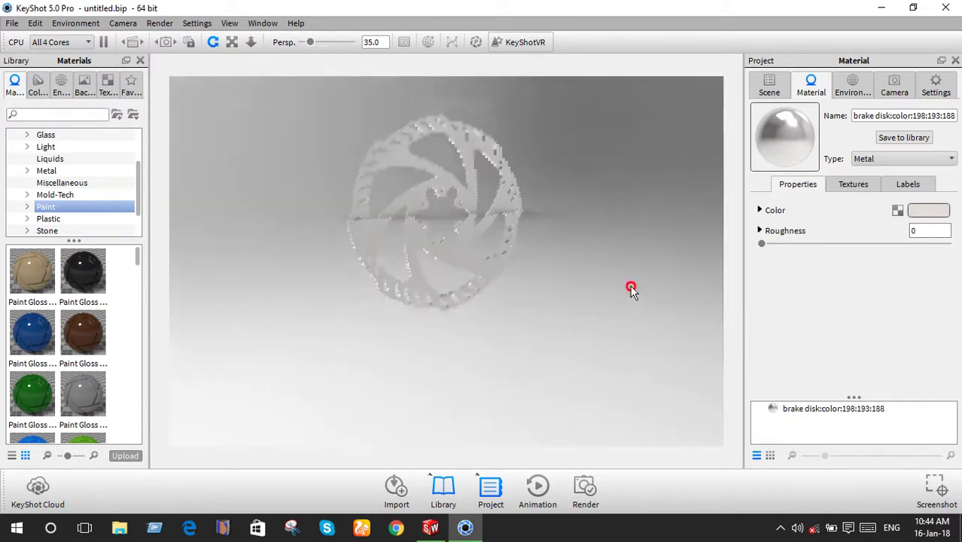
# Turn off ground shadows in the Environment settings
pyautogui.click(855, 98)
pyautogui.scroll(-1, 833, 339)
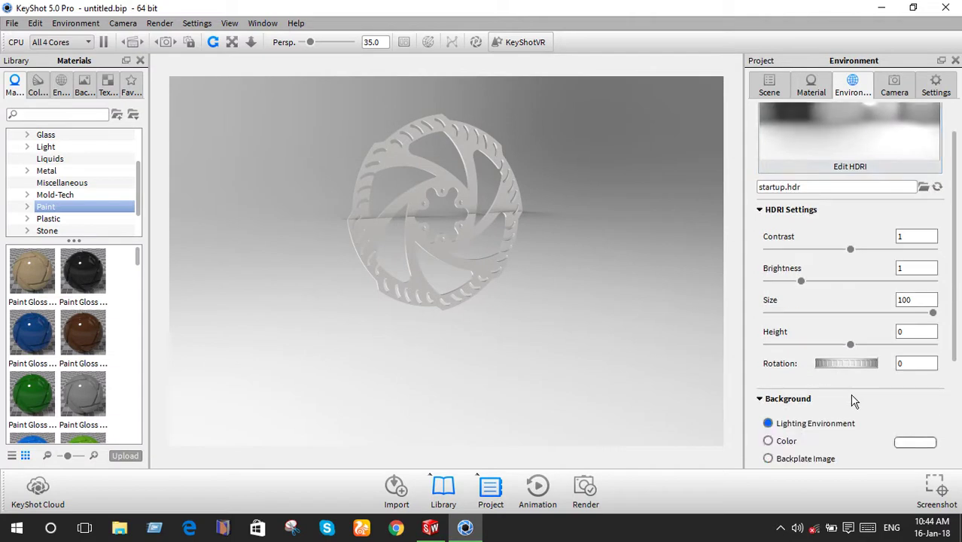
pyautogui.scroll(-3, 855, 403)
pyautogui.scroll(-1, 855, 403)
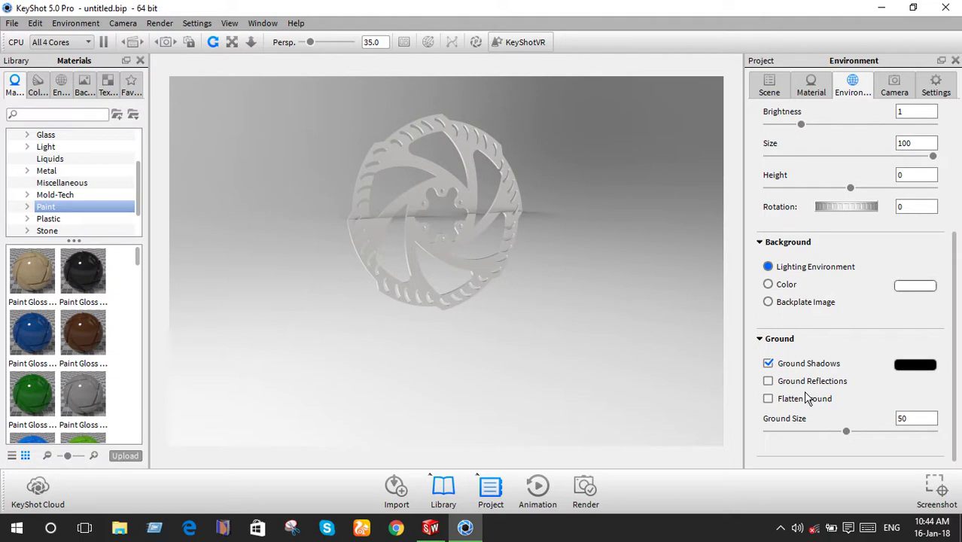
pyautogui.click(769, 364)
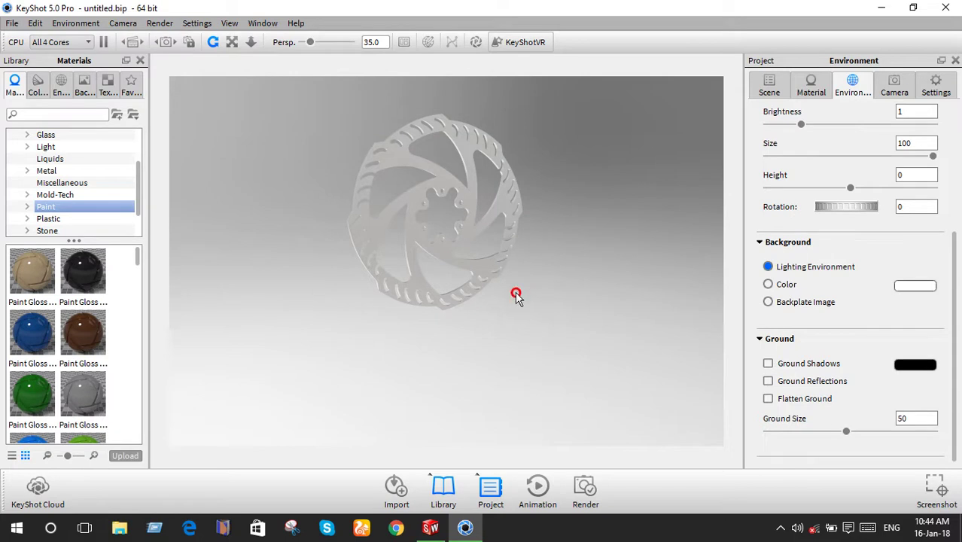
pyautogui.moveTo(515, 295); pyautogui.dragTo(468, 296)
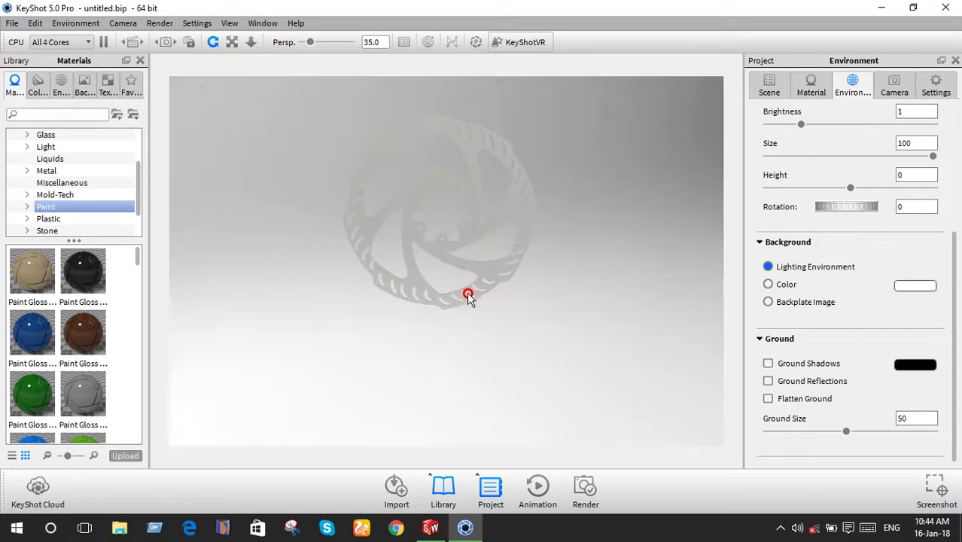
# Set the background to a solid black colour (0,0,0)
pyautogui.click(907, 287)
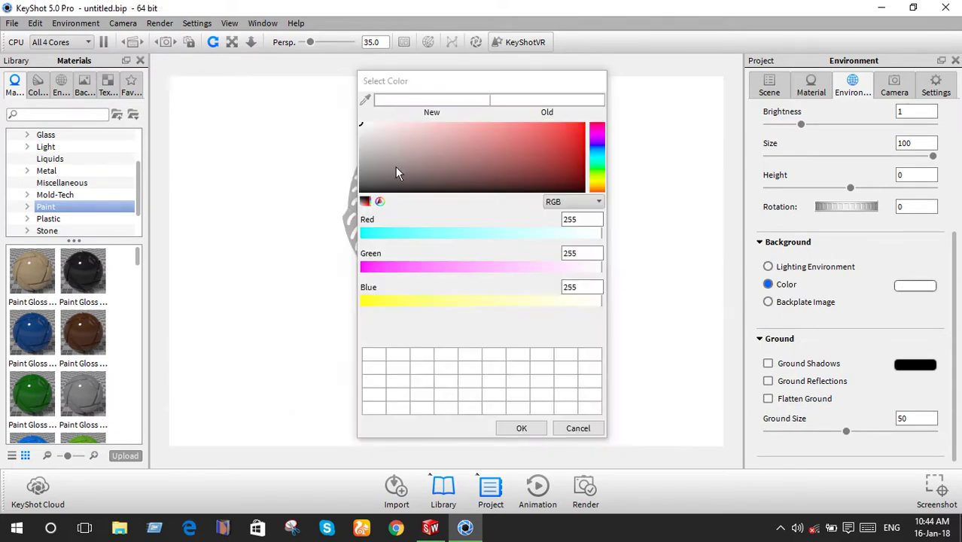
pyautogui.moveTo(500, 177)
pyautogui.mouseDown()
pyautogui.moveTo(399, 176)
pyautogui.moveTo(406, 156)
pyautogui.moveTo(382, 152)
pyautogui.mouseUp()
pyautogui.click(521, 427)
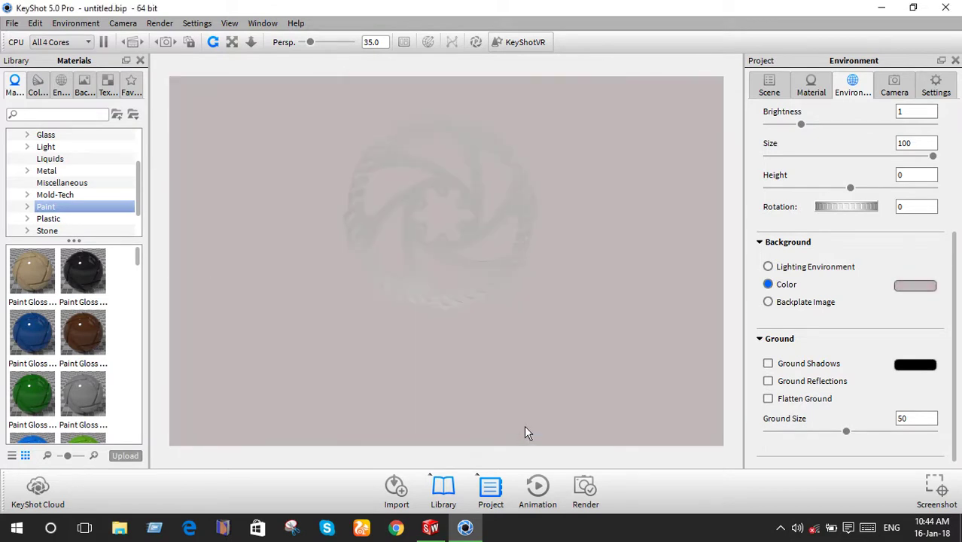
pyautogui.click(914, 286)
pyautogui.moveTo(369, 183); pyautogui.dragTo(361, 192)
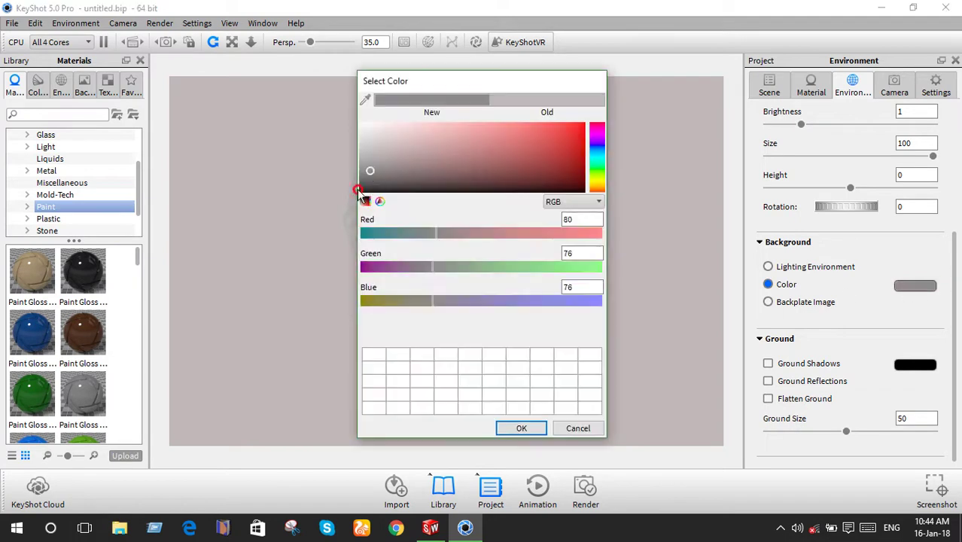
pyautogui.click(525, 428)
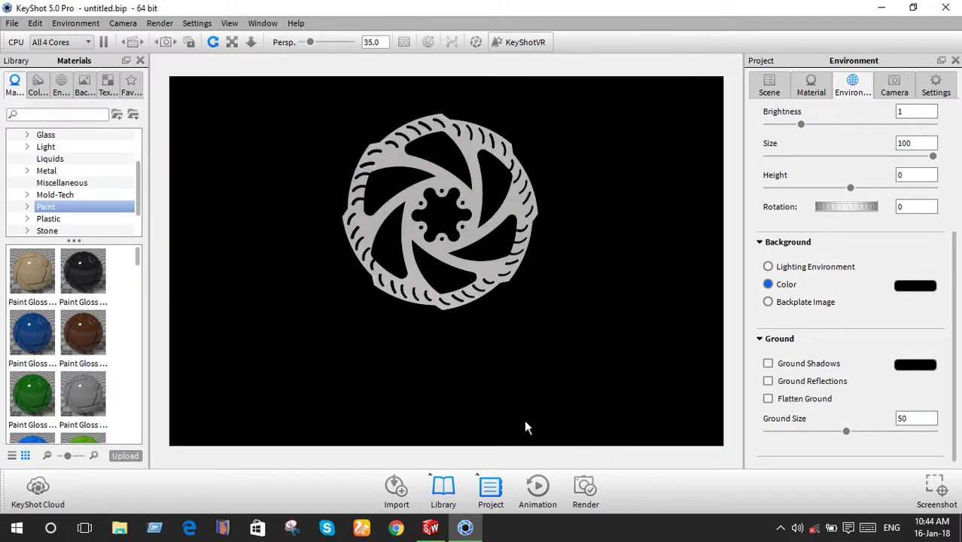
pyautogui.moveTo(500, 315)
pyautogui.mouseDown()
pyautogui.moveTo(604, 252)
pyautogui.moveTo(603, 322)
pyautogui.moveTo(485, 275)
pyautogui.moveTo(467, 214)
pyautogui.mouseUp()
pyautogui.scroll(3, 467, 215)
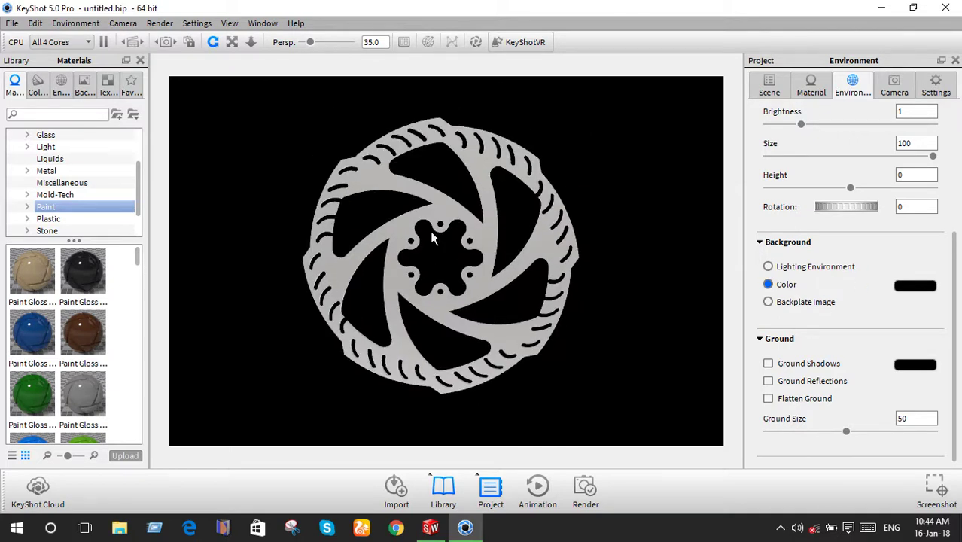
# Apply the brushed Stainless Steel library material from Metal > Stainless Steel to the disc
pyautogui.click(27, 170)
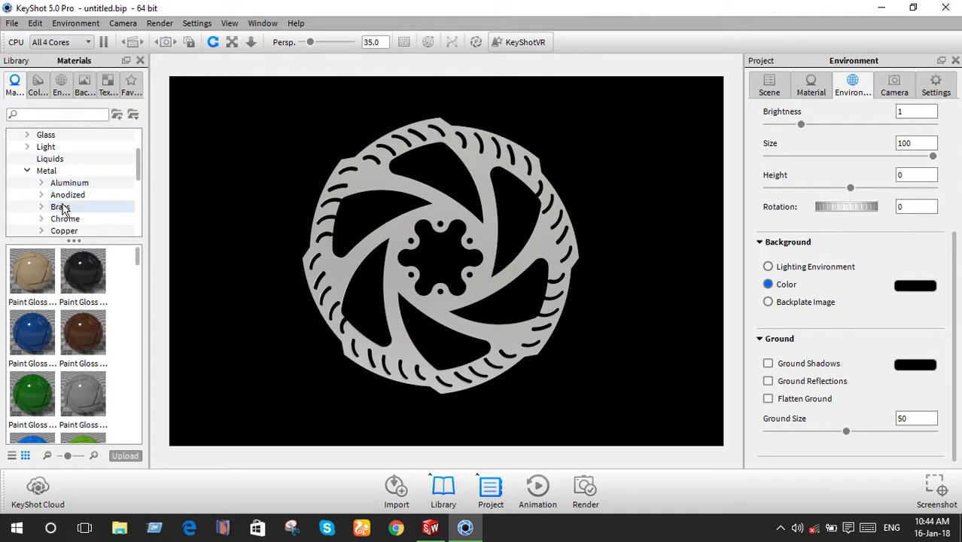
pyautogui.scroll(-2, 64, 211)
pyautogui.scroll(-2, 64, 211)
pyautogui.scroll(1, 64, 207)
pyautogui.click(65, 174)
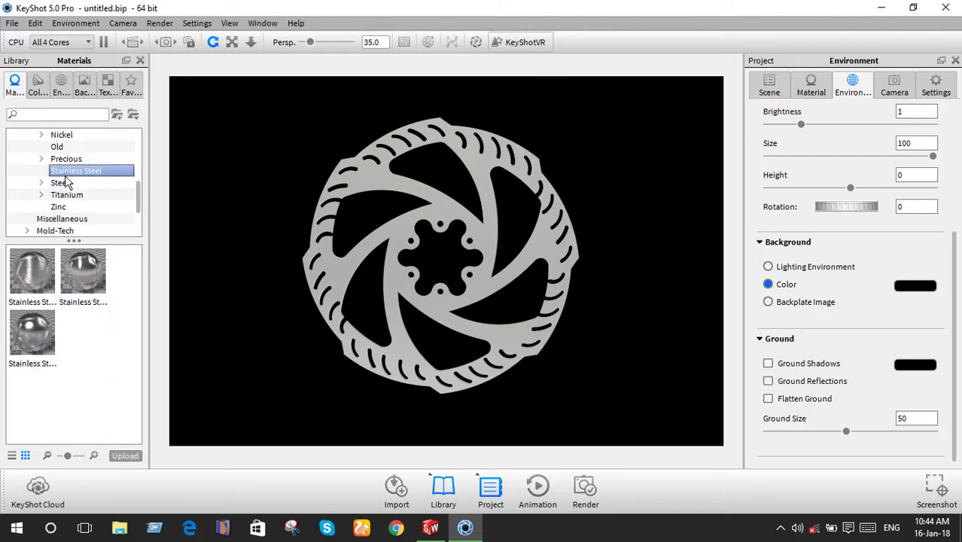
pyautogui.click(40, 335)
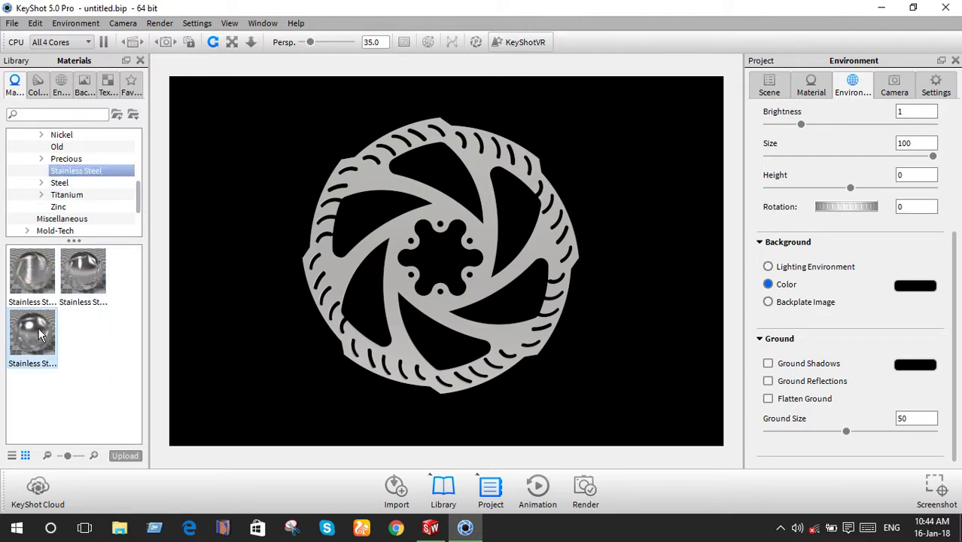
pyautogui.moveTo(39, 335); pyautogui.dragTo(327, 279)
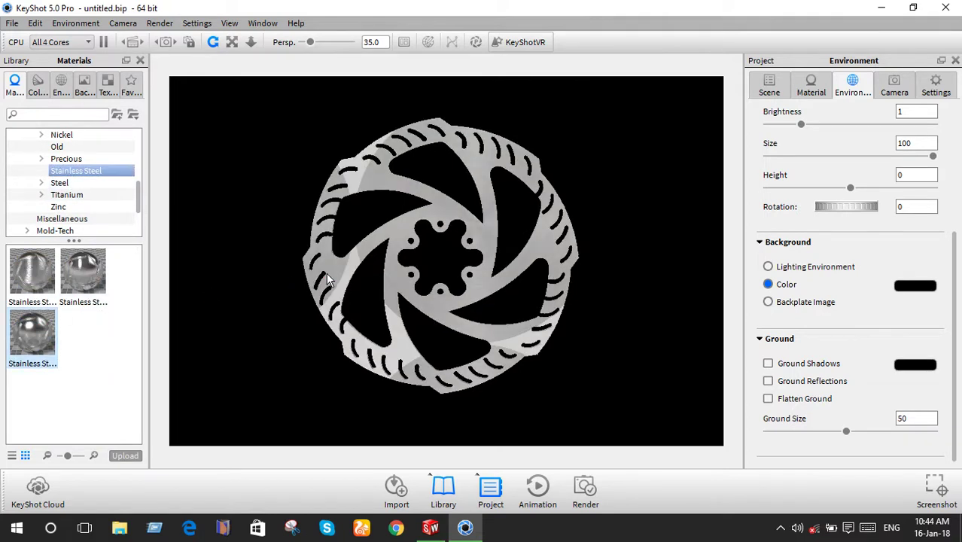
pyautogui.click(22, 267)
pyautogui.moveTo(34, 289); pyautogui.dragTo(338, 271)
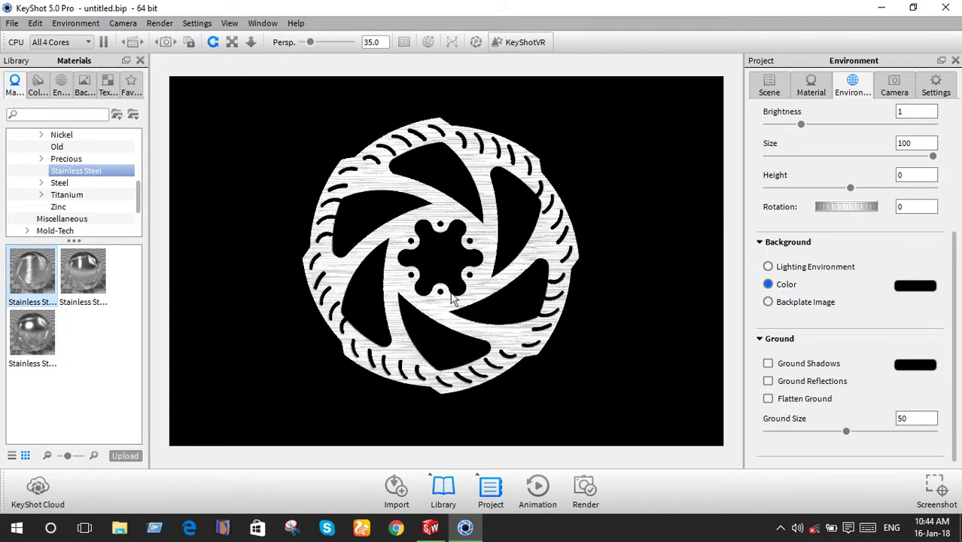
pyautogui.moveTo(611, 319)
pyautogui.mouseDown()
pyautogui.moveTo(455, 360)
pyautogui.moveTo(425, 343)
pyautogui.moveTo(538, 347)
pyautogui.mouseUp()
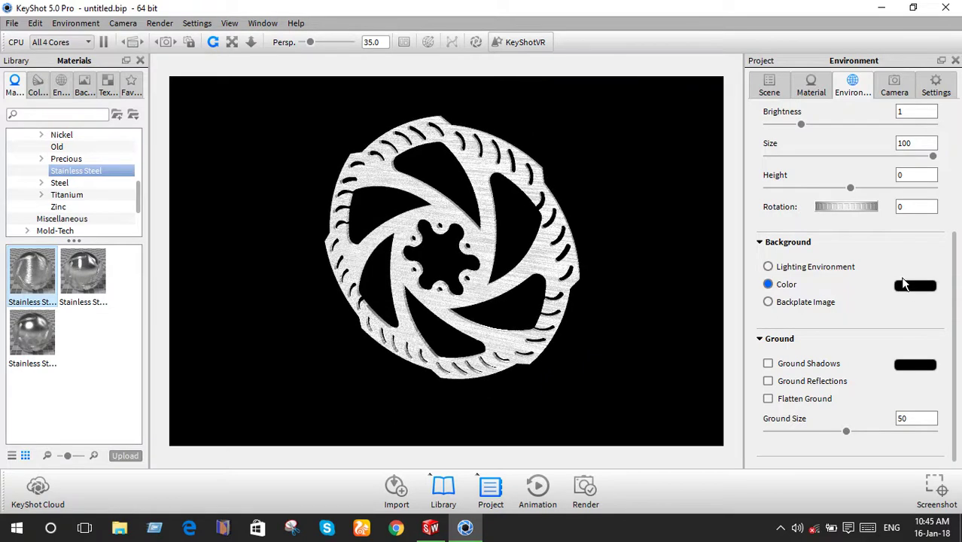
# Try several greys and tints, then set the background colour to pure white (255,255,255)
pyautogui.click(768, 267)
pyautogui.click(915, 286)
pyautogui.click(370, 167)
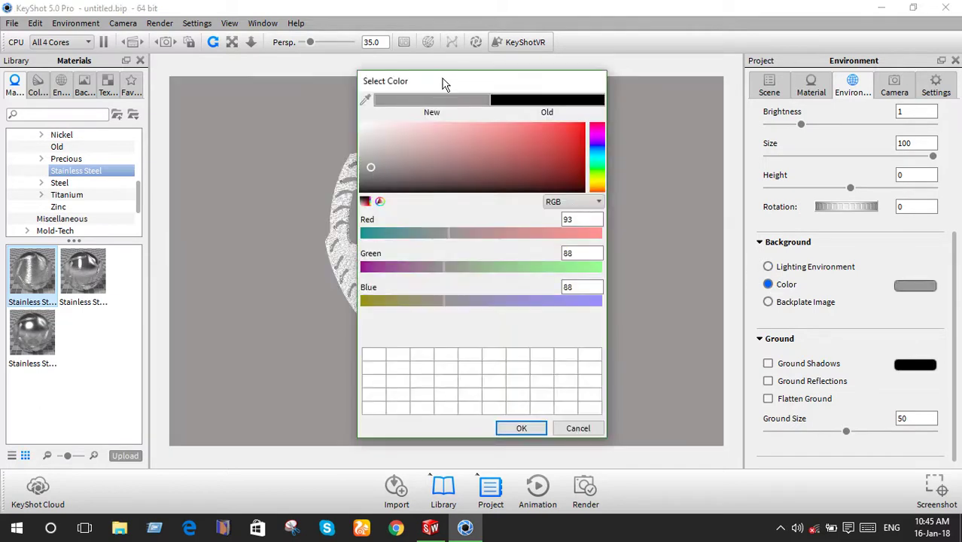
pyautogui.moveTo(442, 81); pyautogui.dragTo(653, 110)
pyautogui.click(598, 189)
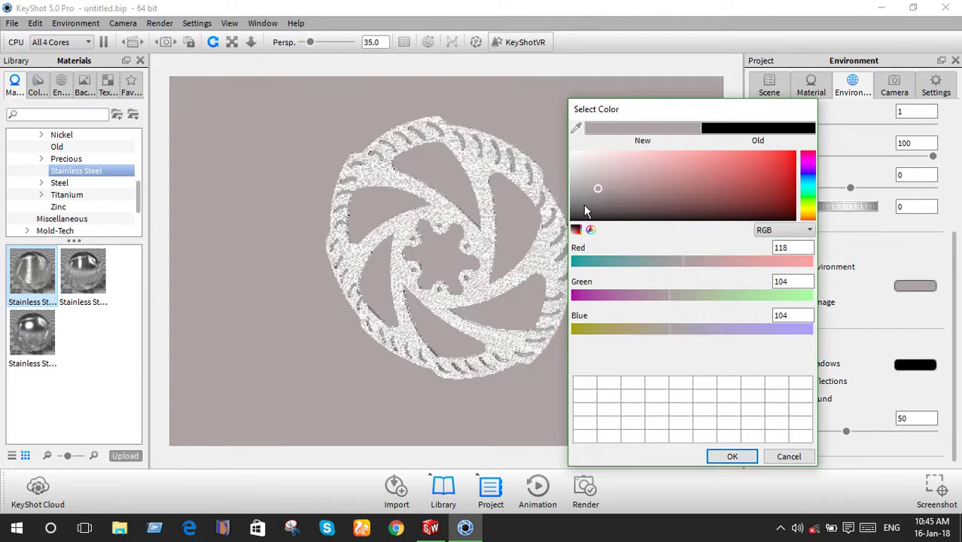
pyautogui.moveTo(586, 210); pyautogui.dragTo(571, 199)
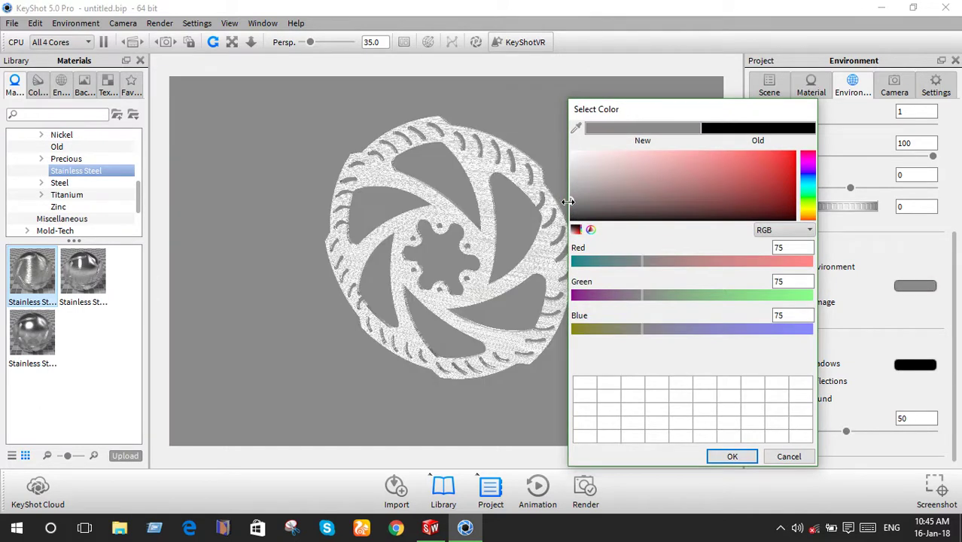
pyautogui.moveTo(567, 202)
pyautogui.mouseDown()
pyautogui.moveTo(553, 198)
pyautogui.moveTo(587, 160)
pyautogui.mouseUp()
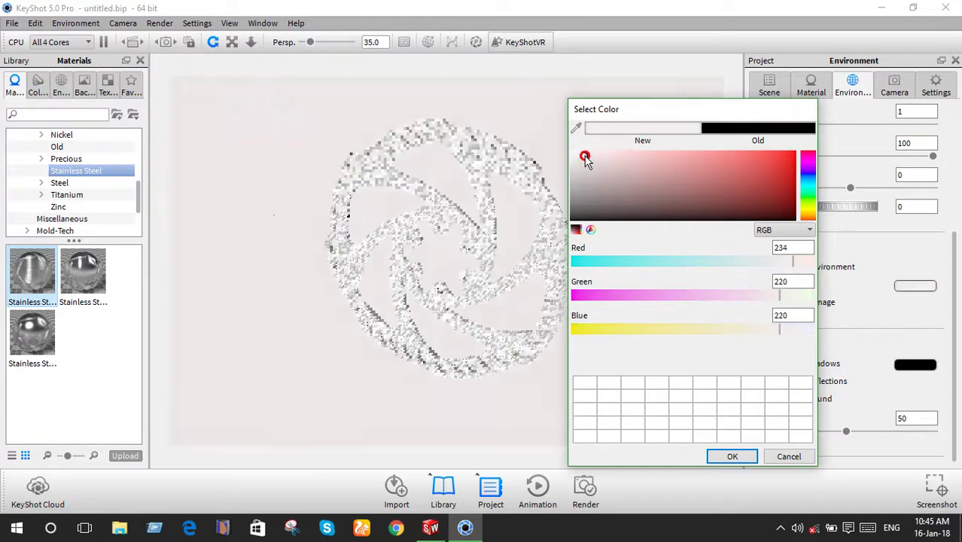
pyautogui.moveTo(586, 161)
pyautogui.mouseDown()
pyautogui.moveTo(718, 154)
pyautogui.moveTo(766, 168)
pyautogui.moveTo(736, 193)
pyautogui.moveTo(608, 199)
pyautogui.moveTo(593, 217)
pyautogui.moveTo(582, 205)
pyautogui.mouseUp()
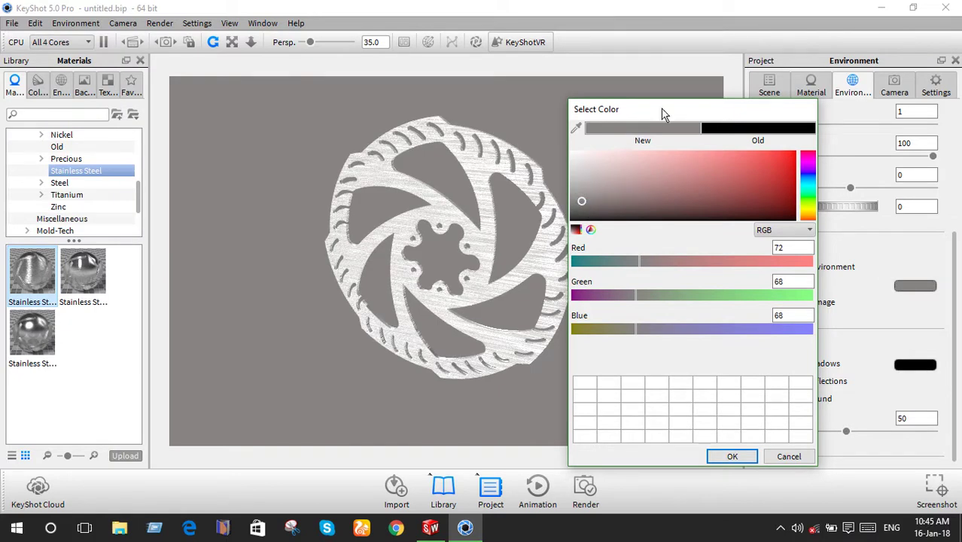
pyautogui.moveTo(570, 184); pyautogui.dragTo(572, 148)
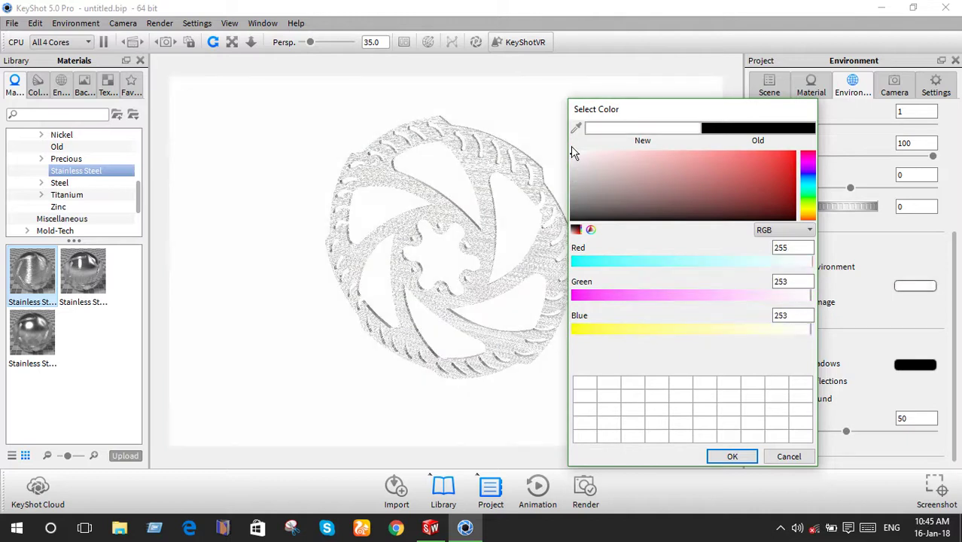
pyautogui.moveTo(611, 267); pyautogui.dragTo(569, 264)
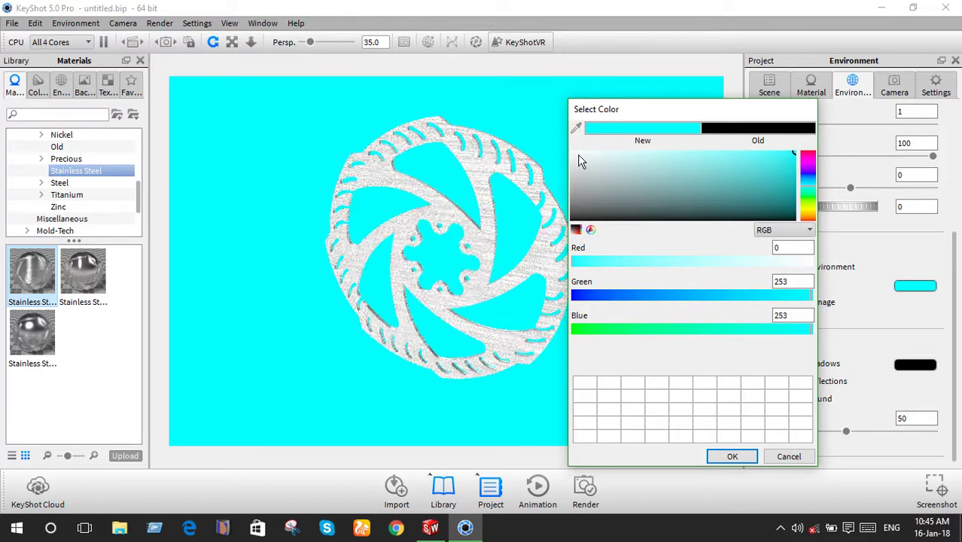
pyautogui.click(568, 153)
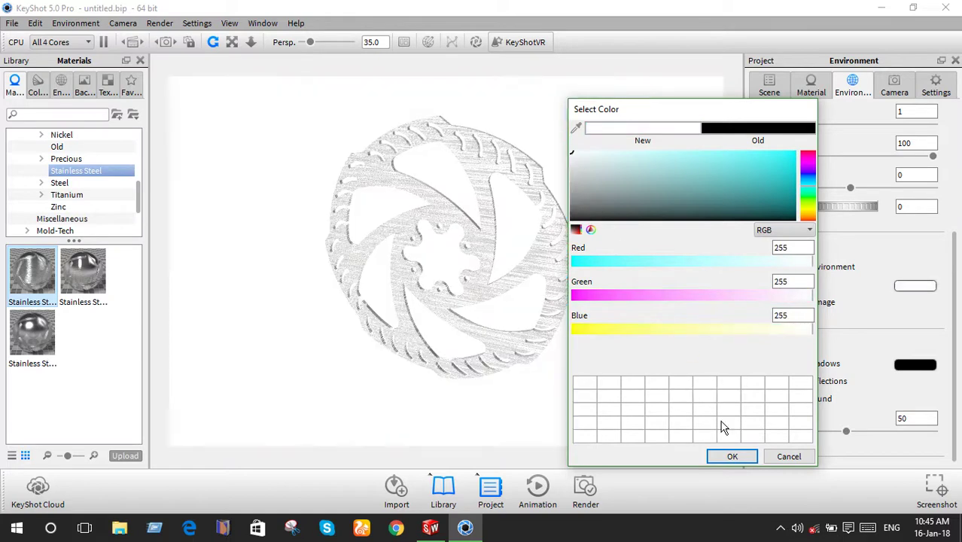
pyautogui.click(731, 456)
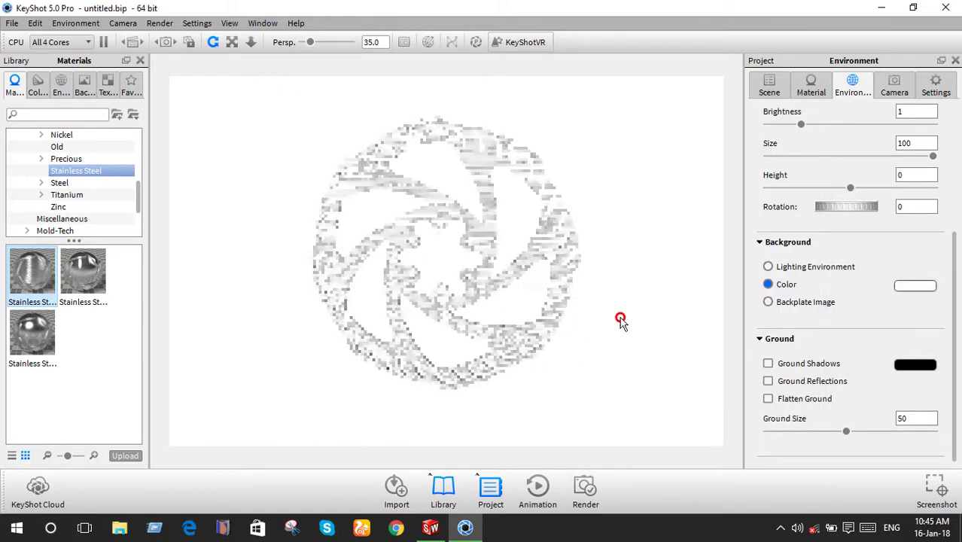
# Set a solid dark grey background (RGB 64, 63, 63) and turn off ground reflections
pyautogui.moveTo(615, 268)
pyautogui.mouseDown()
pyautogui.moveTo(644, 186)
pyautogui.moveTo(663, 224)
pyautogui.mouseUp()
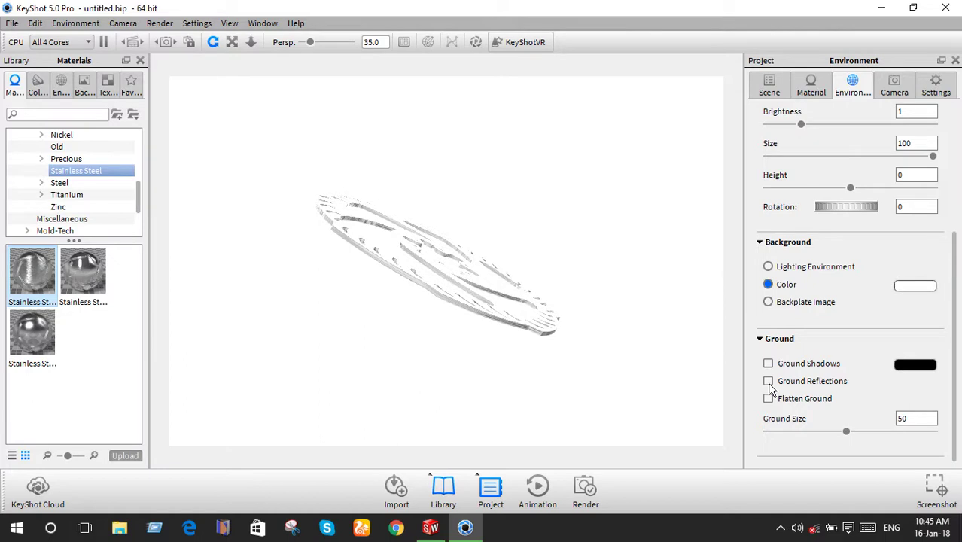
pyautogui.moveTo(594, 350)
pyautogui.mouseDown()
pyautogui.moveTo(530, 439)
pyautogui.moveTo(554, 336)
pyautogui.moveTo(550, 407)
pyautogui.mouseUp()
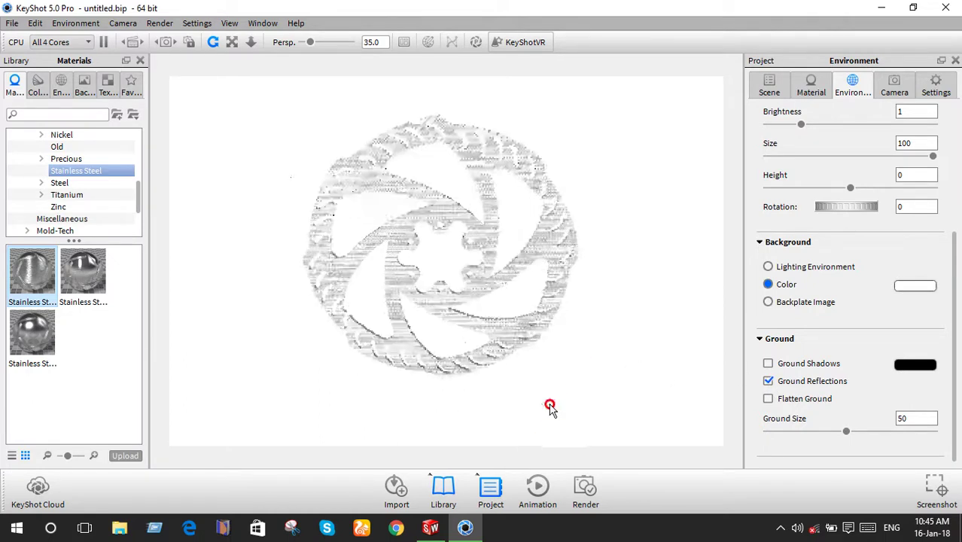
pyautogui.click(768, 267)
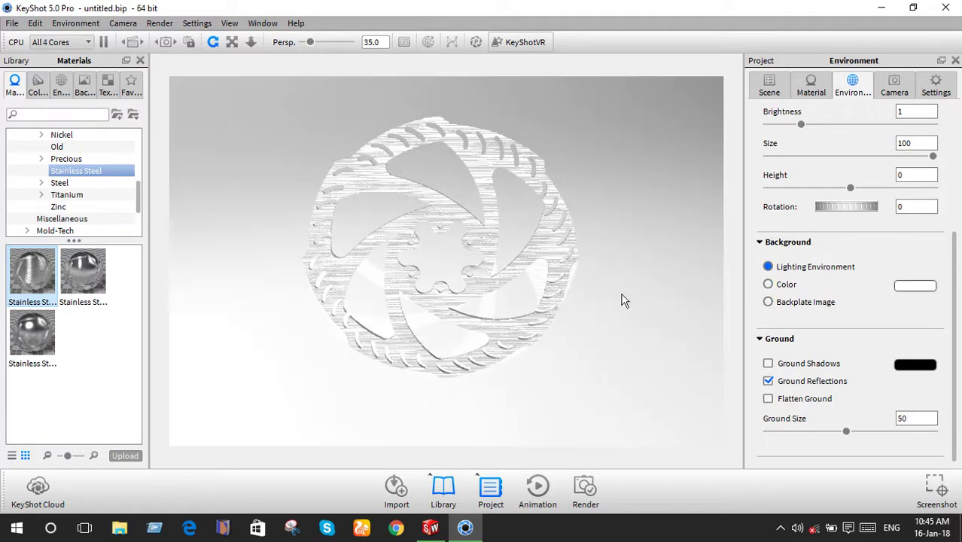
pyautogui.click(768, 286)
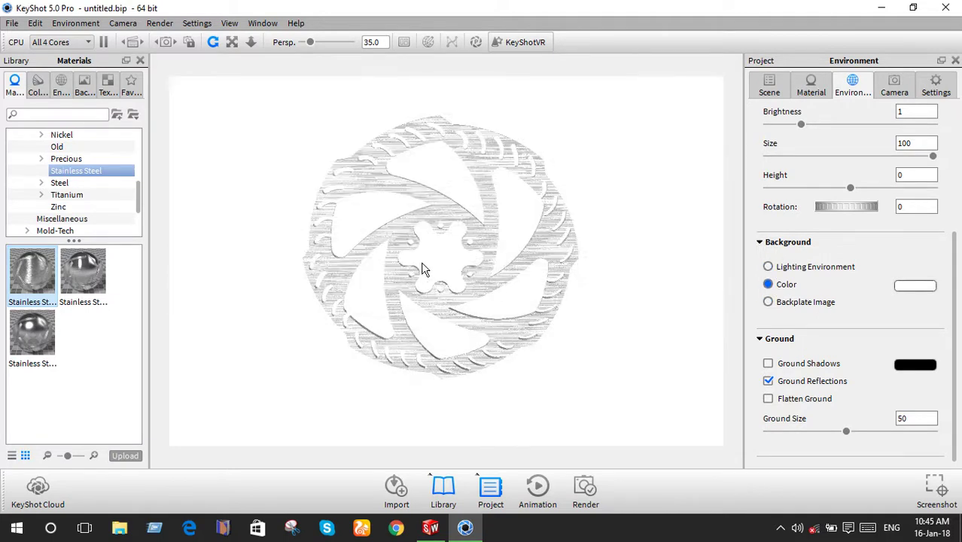
pyautogui.click(897, 287)
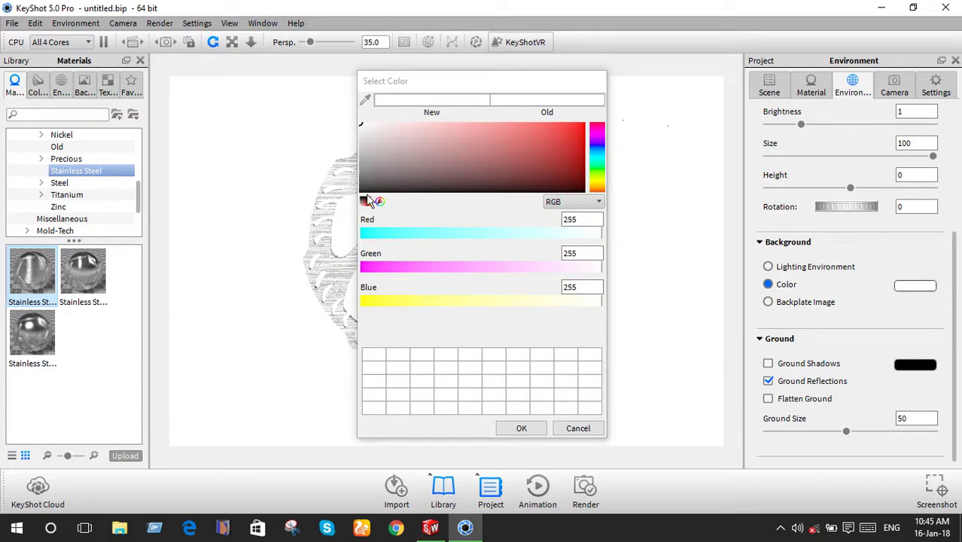
pyautogui.click(362, 176)
pyautogui.moveTo(459, 81); pyautogui.dragTo(676, 84)
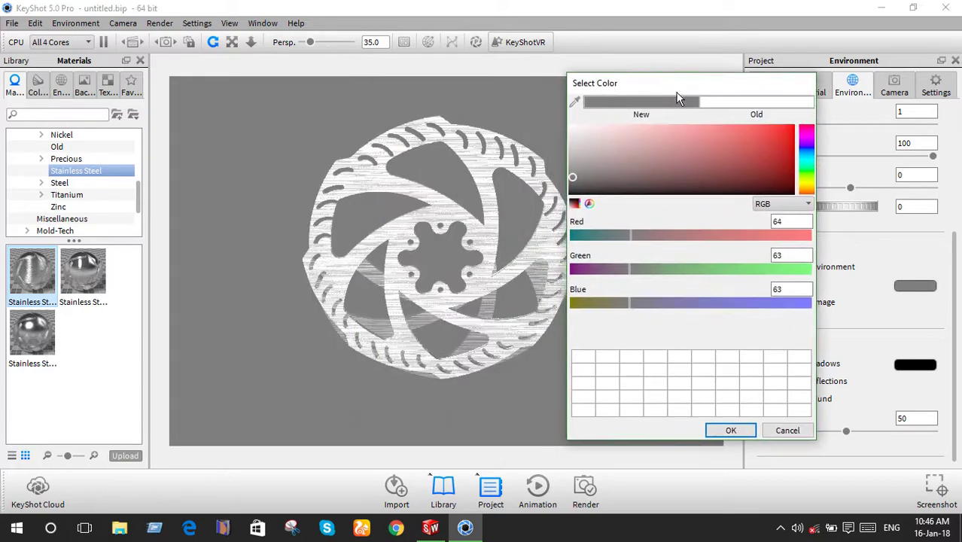
pyautogui.moveTo(504, 281); pyautogui.dragTo(521, 288)
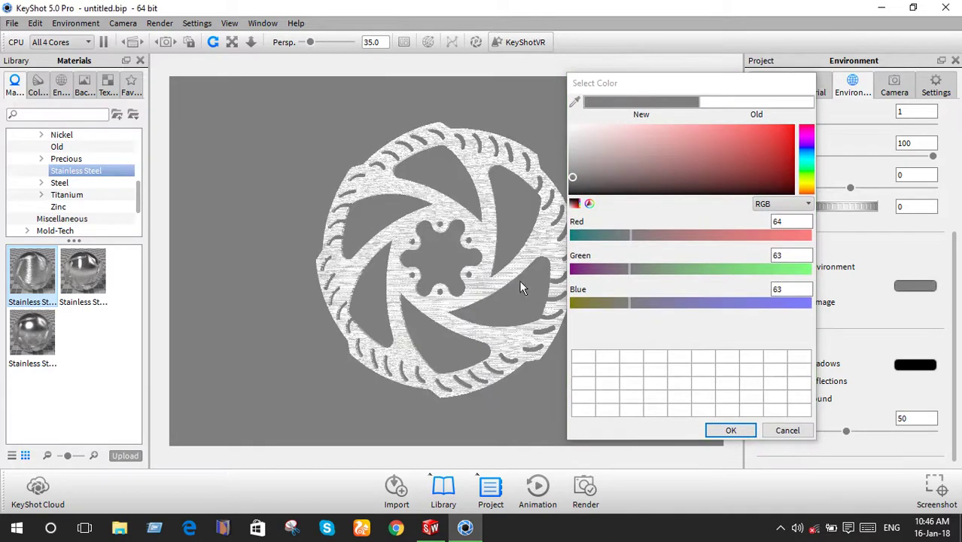
pyautogui.click(730, 430)
pyautogui.click(771, 386)
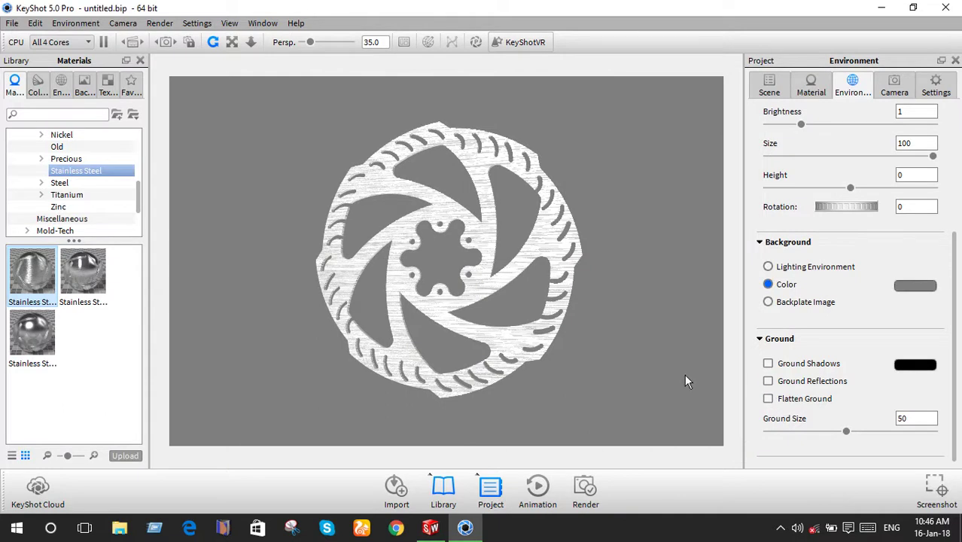
pyautogui.click(587, 491)
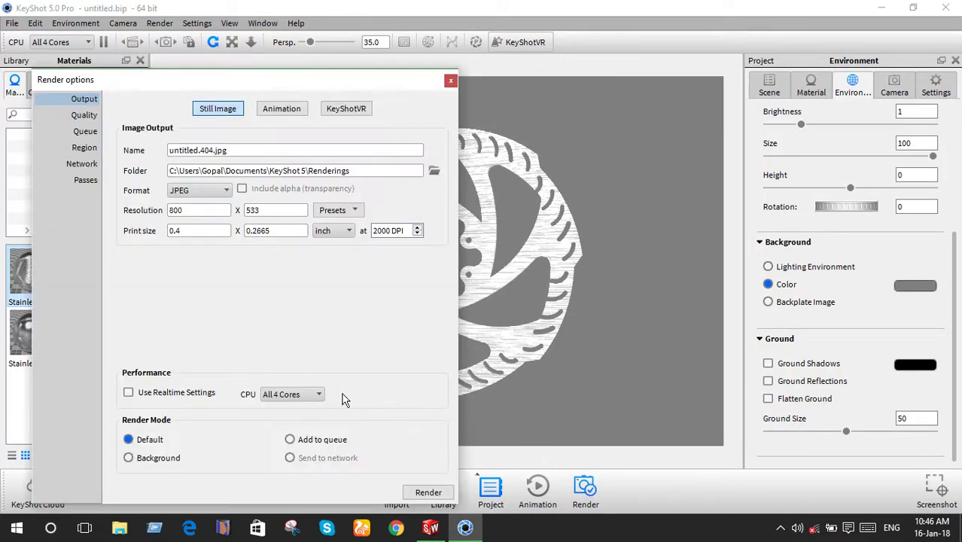
# Render an 800 x 533 still saved as untitled.404.jpg and close the render windows
pyautogui.click(427, 492)
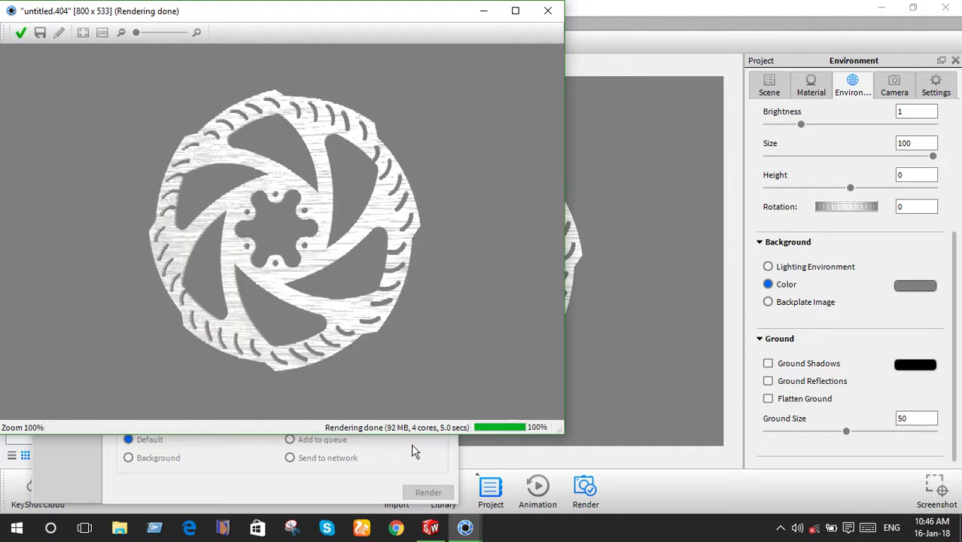
pyautogui.click(20, 30)
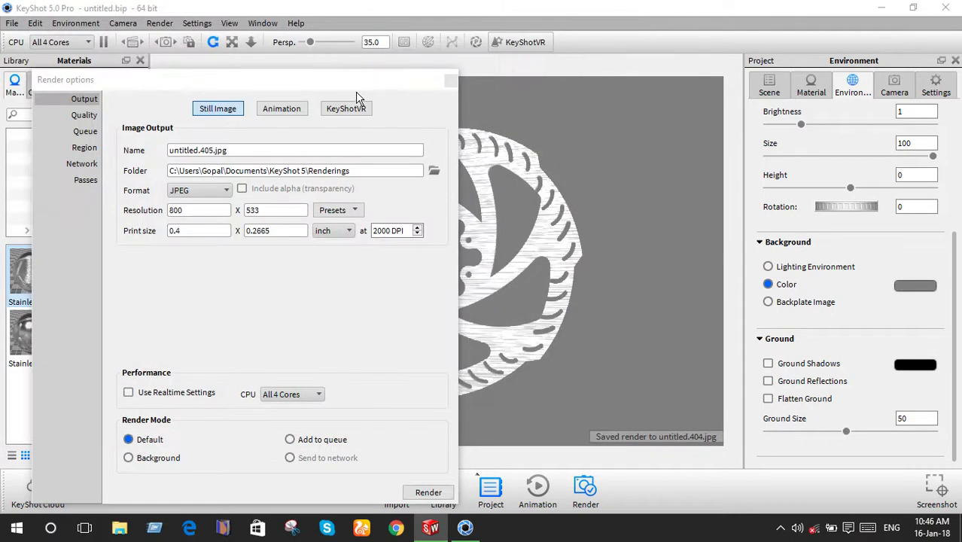
pyautogui.click(451, 81)
pyautogui.moveTo(584, 198)
pyautogui.mouseDown()
pyautogui.moveTo(580, 272)
pyautogui.moveTo(596, 268)
pyautogui.mouseUp()
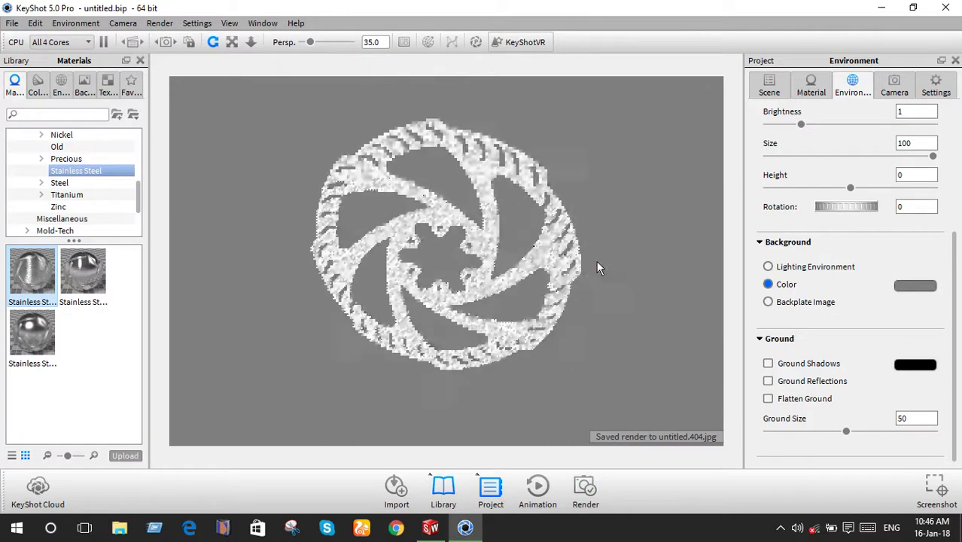
# Turn ground shadows on and shrink the ground size from 50 to 5
pyautogui.click(767, 364)
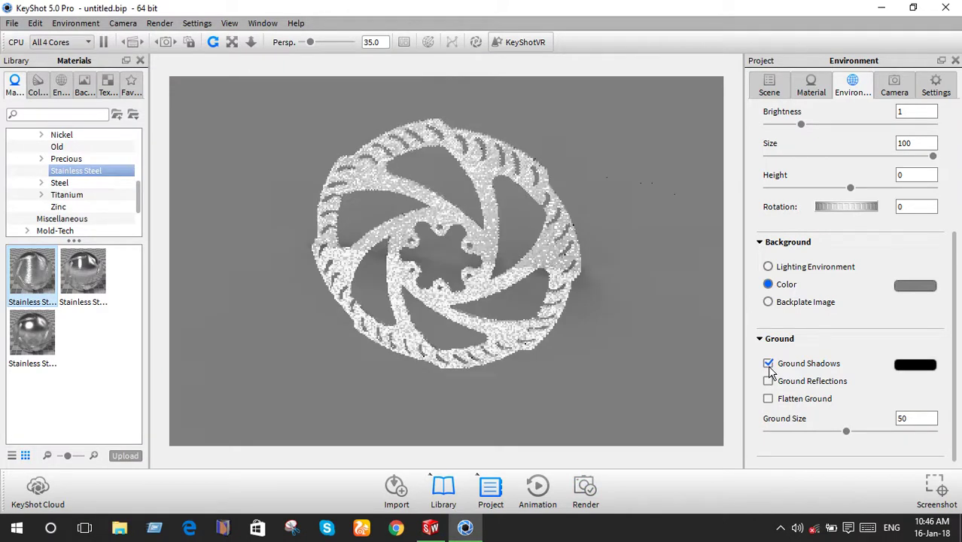
pyautogui.moveTo(659, 366); pyautogui.dragTo(639, 311)
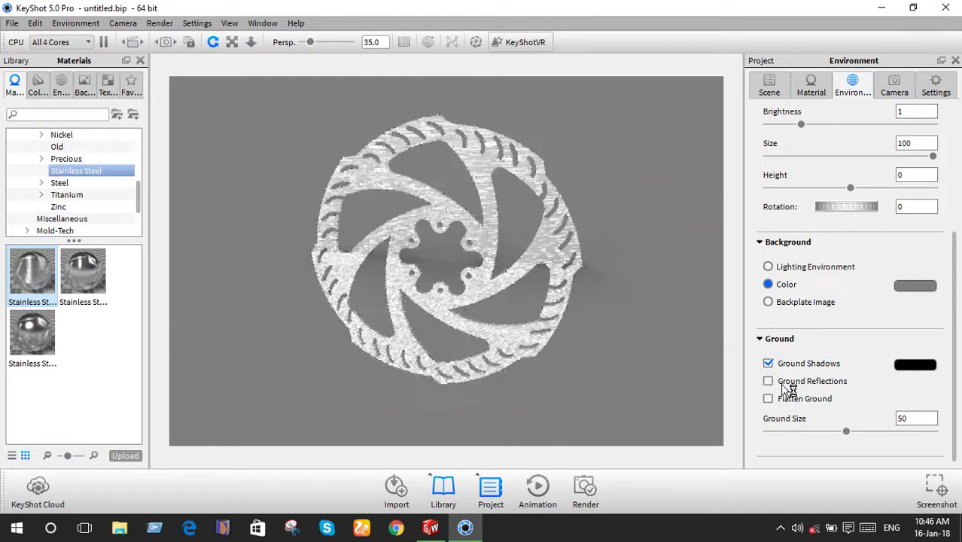
pyautogui.moveTo(846, 432); pyautogui.dragTo(760, 450)
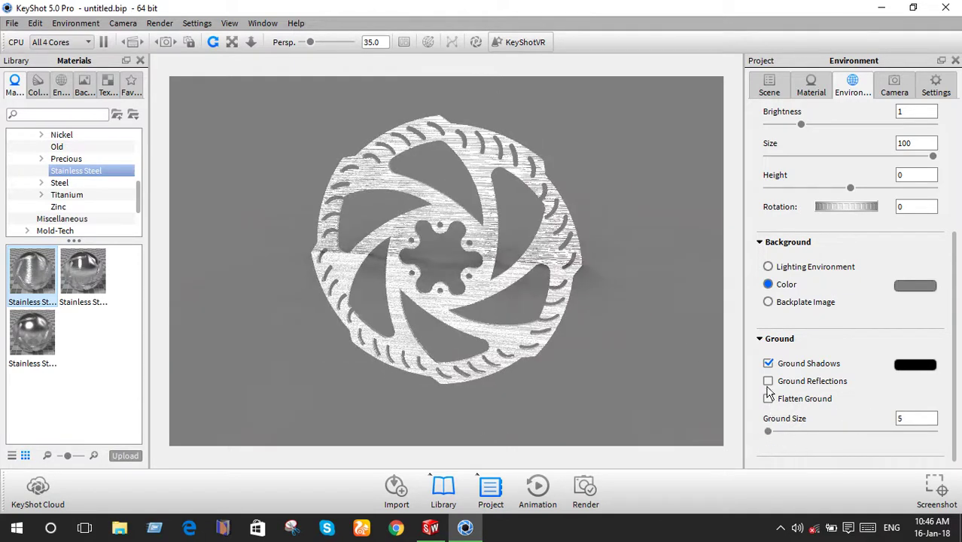
# Try a pink ground shadow colour, cancel it, and turn ground shadows back off
pyautogui.click(907, 367)
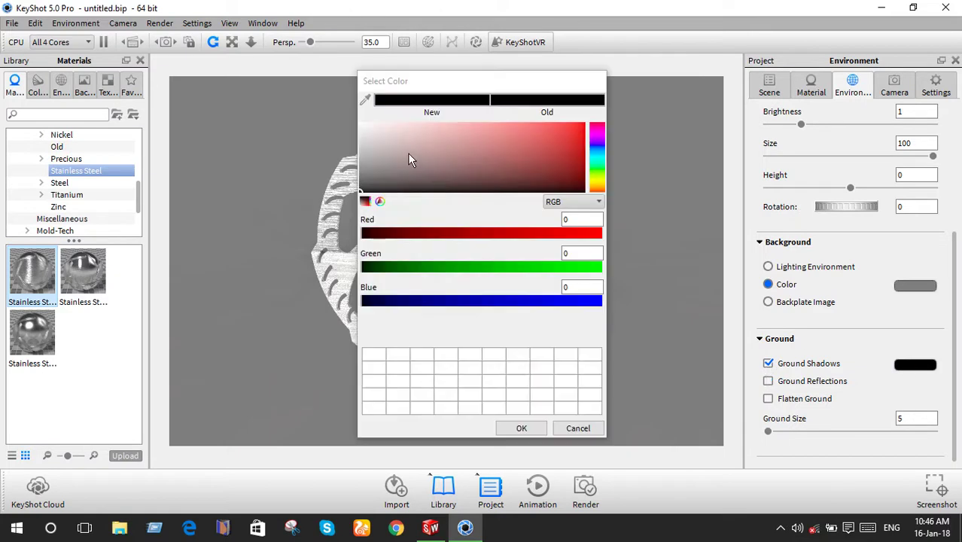
pyautogui.moveTo(410, 160)
pyautogui.mouseDown()
pyautogui.moveTo(378, 172)
pyautogui.moveTo(485, 141)
pyautogui.mouseUp()
pyautogui.moveTo(536, 80); pyautogui.dragTo(706, 101)
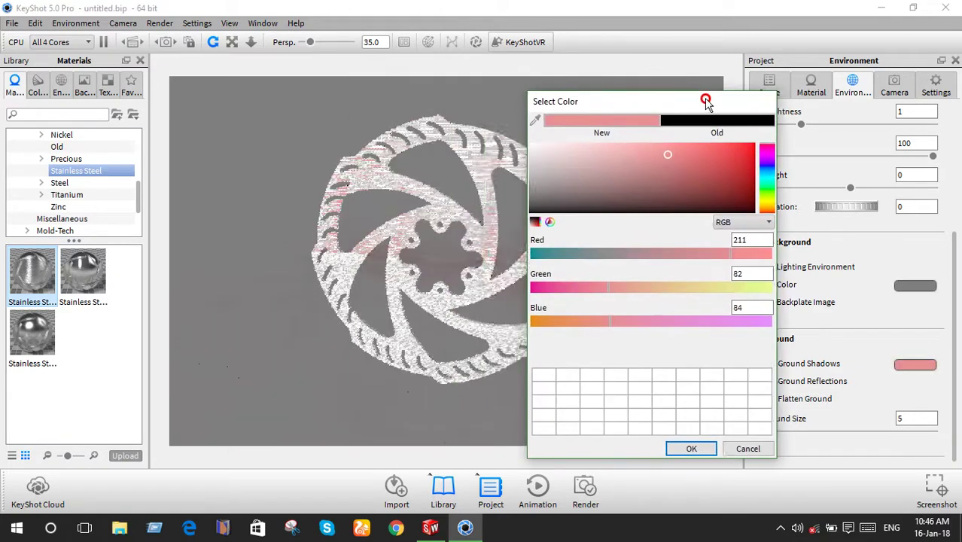
pyautogui.click(764, 447)
pyautogui.click(768, 364)
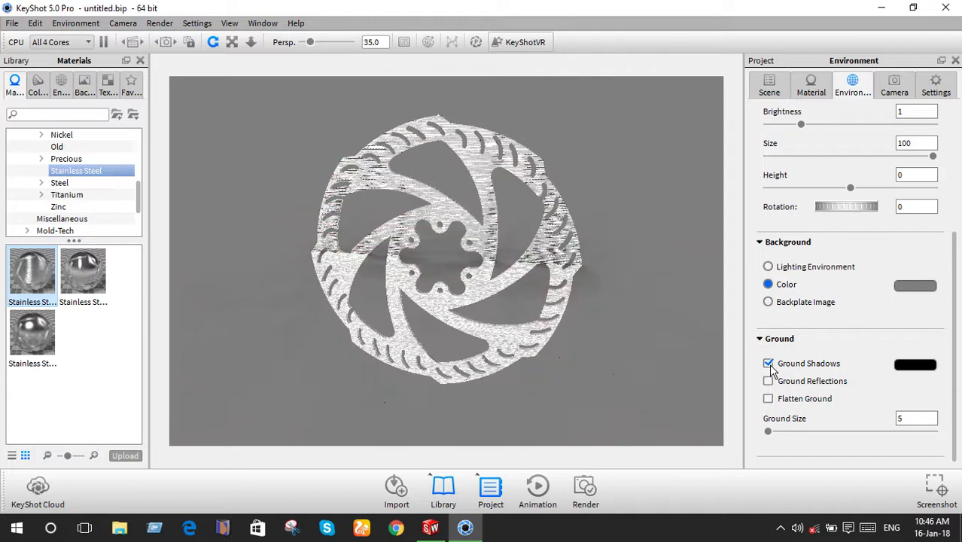
pyautogui.click(591, 491)
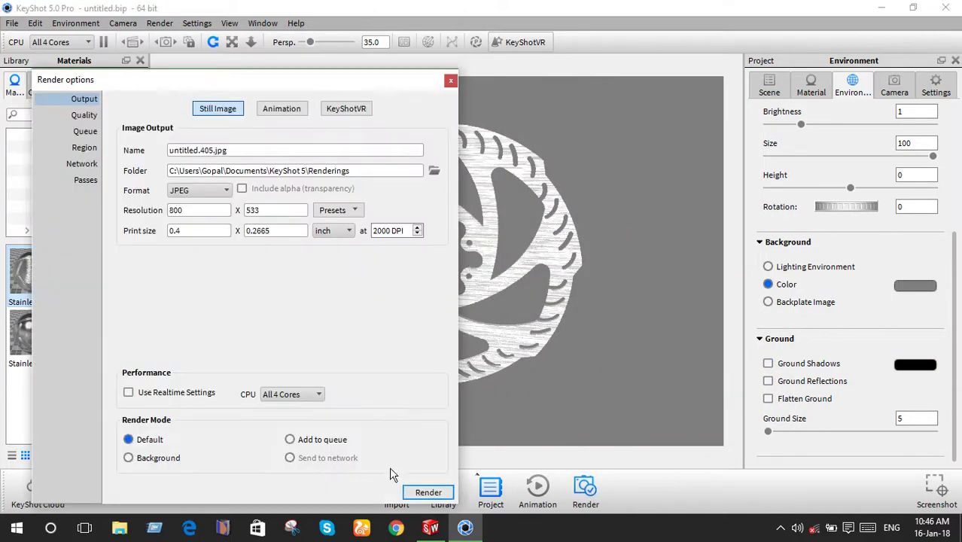
# Render the disc at the 1920 x 1280 preset, saving untitled.405.jpg
pyautogui.click(333, 210)
pyautogui.click(351, 227)
pyautogui.click(428, 492)
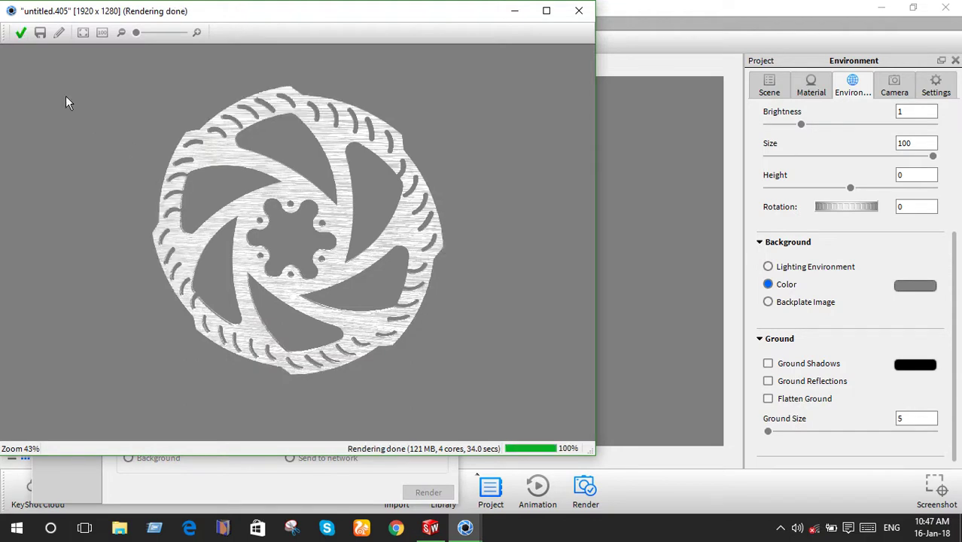
pyautogui.click(23, 34)
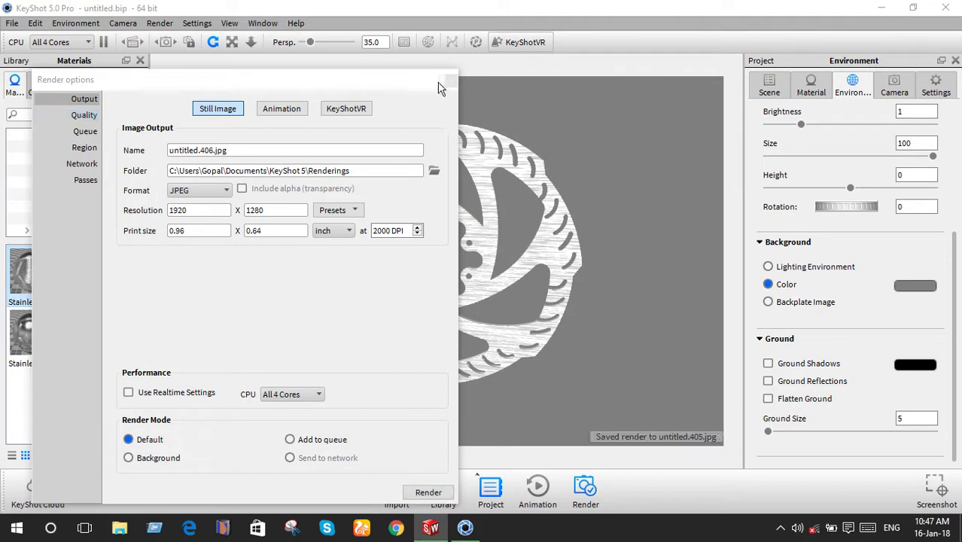
pyautogui.click(450, 81)
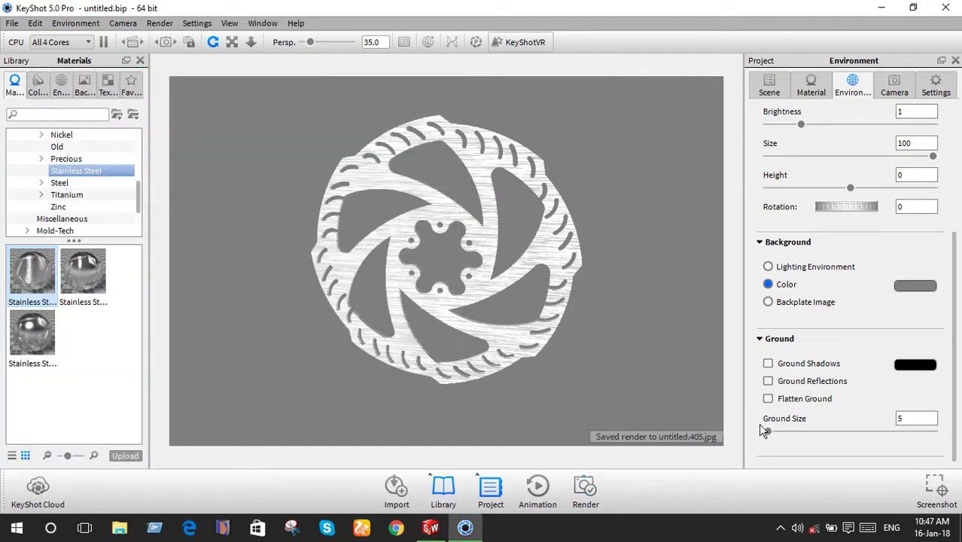
# Change the background colour to pure black
pyautogui.click(914, 285)
pyautogui.click(389, 184)
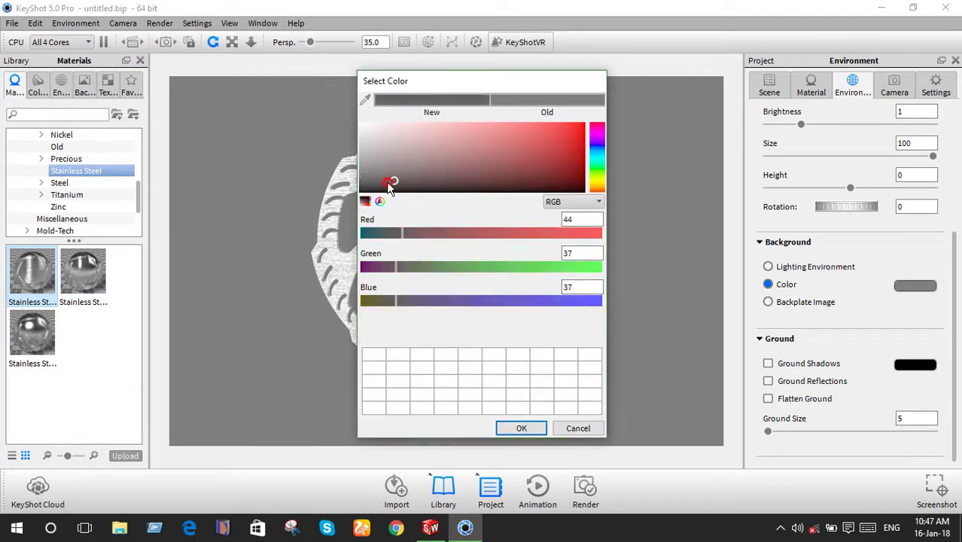
pyautogui.moveTo(389, 187); pyautogui.dragTo(326, 209)
pyautogui.click(520, 428)
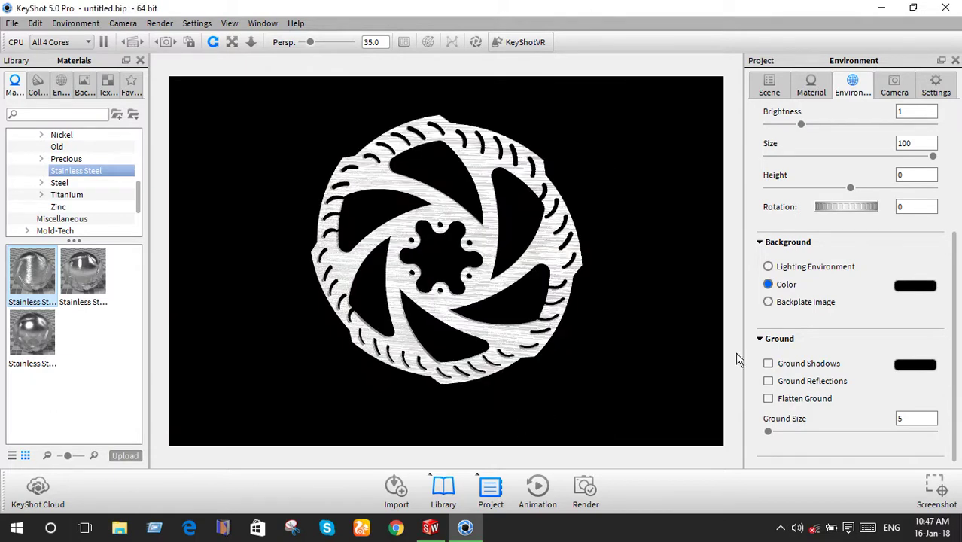
# Render the black-background disc at 1920 x 1280, saving untitled.406.jpg
pyautogui.click(585, 488)
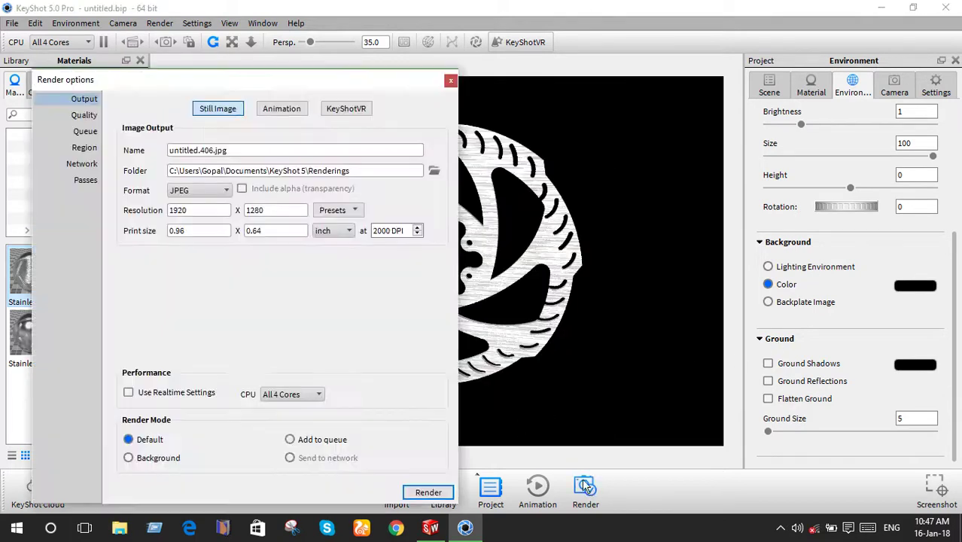
pyautogui.click(428, 491)
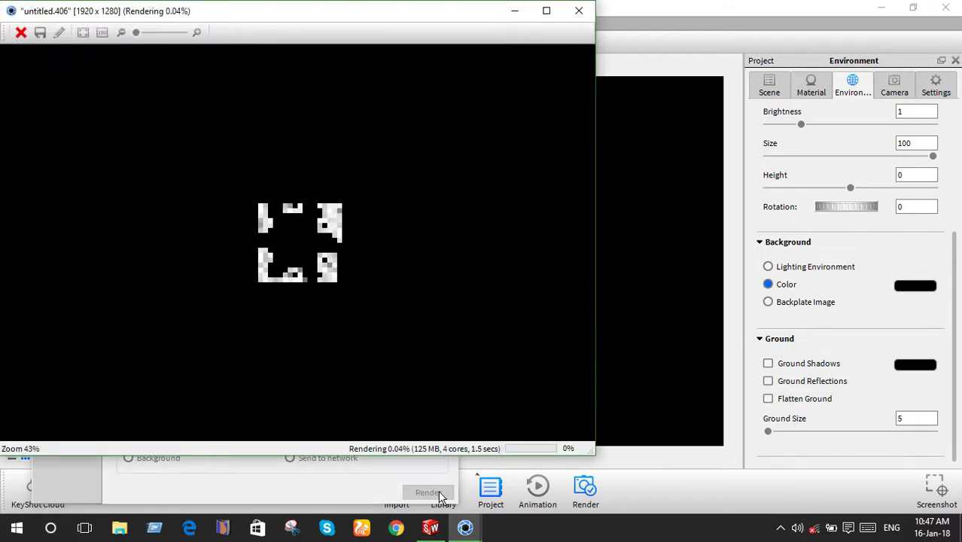
pyautogui.click(546, 11)
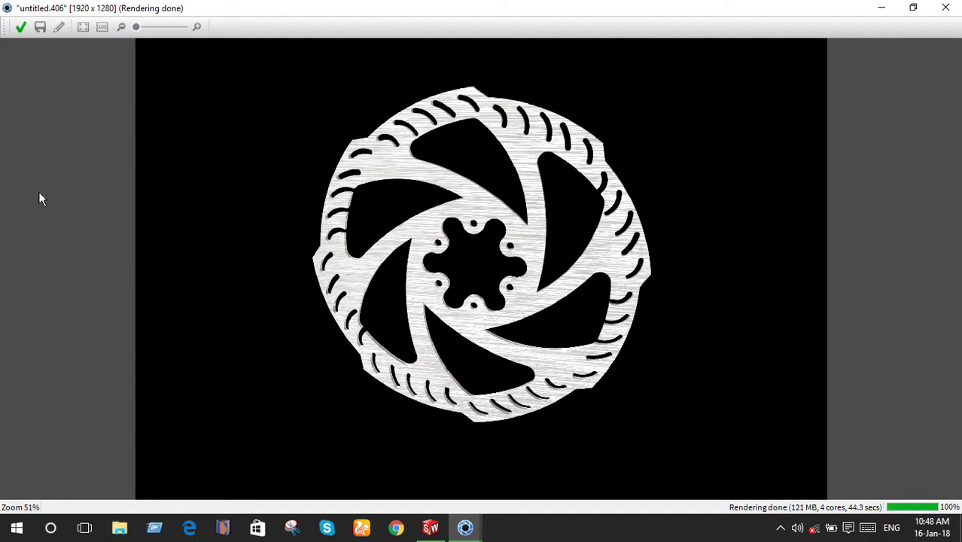
pyautogui.click(18, 28)
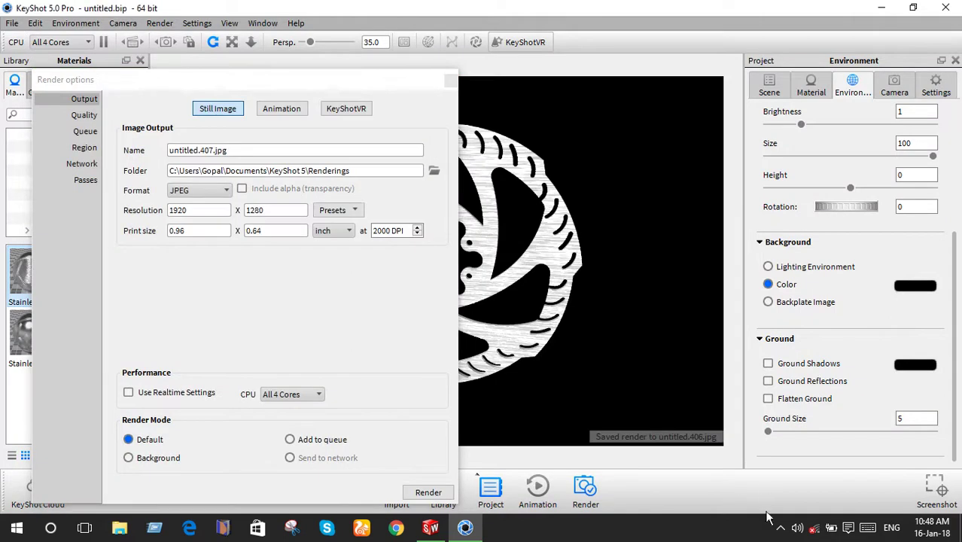